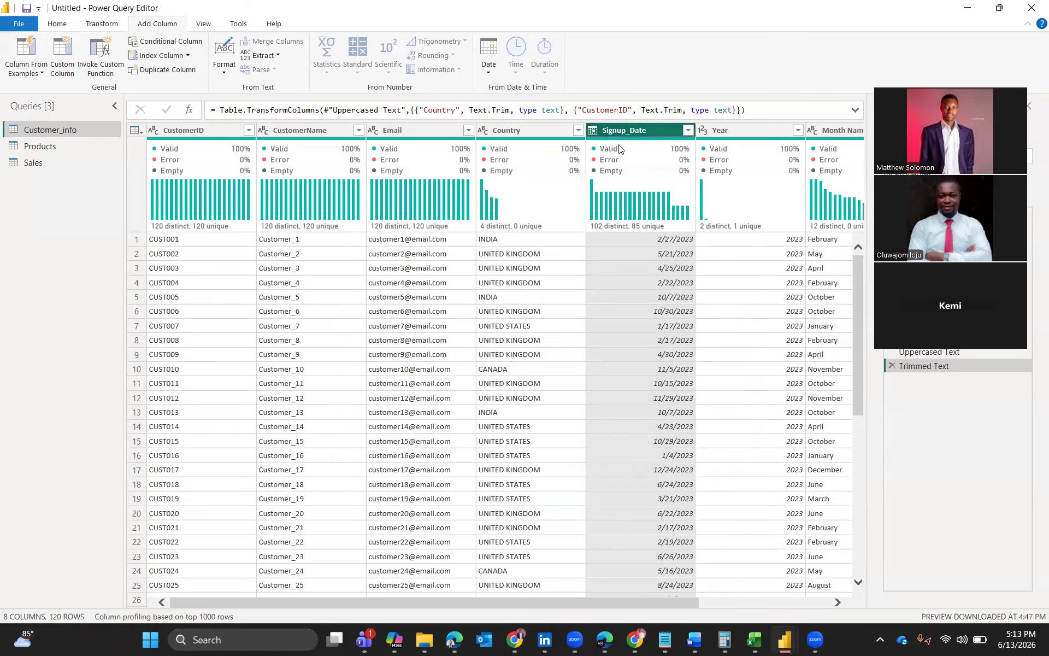
Add a day name column derived from Signup_Date to the Customer_info query and check it against the dates.
click(479, 78)
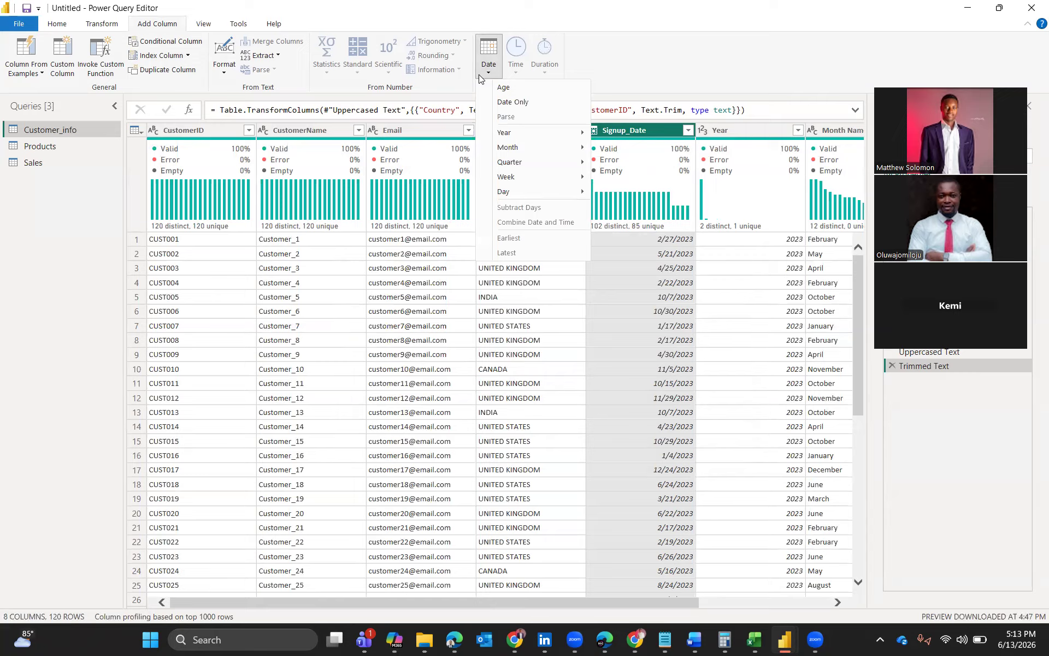
mouse_move(501, 194)
mouse_move(544, 189)
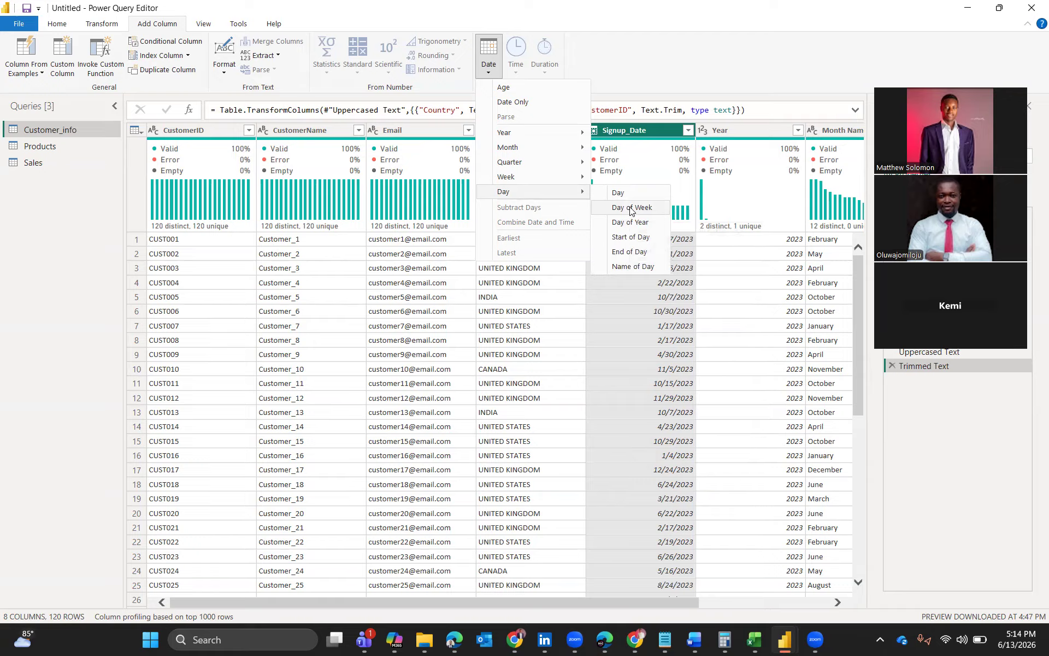
click(629, 266)
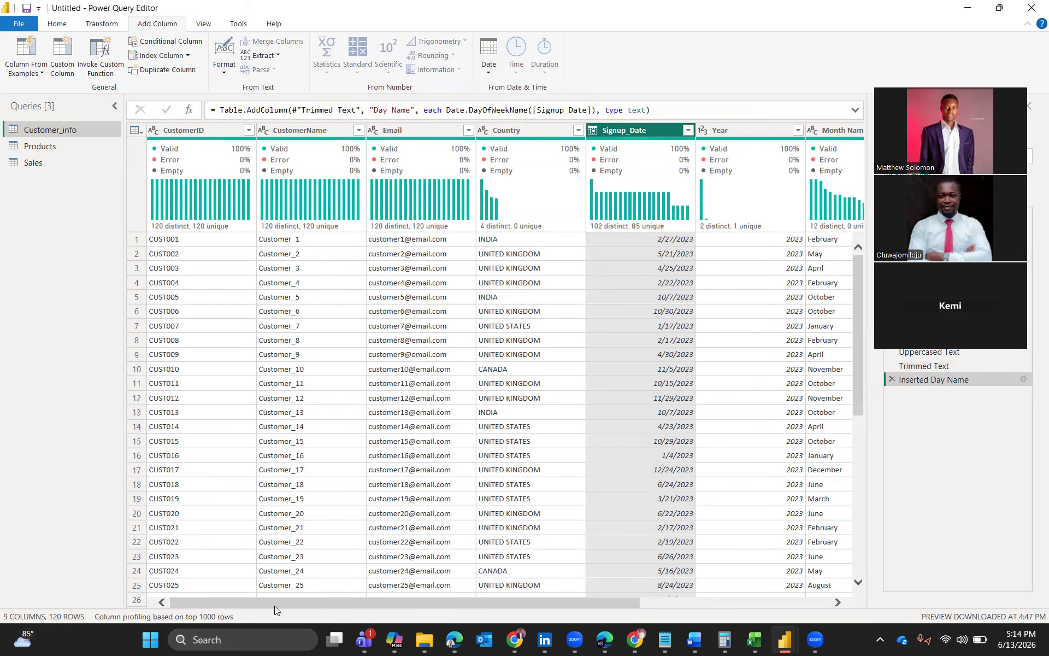
scroll(274, 605, right, 5)
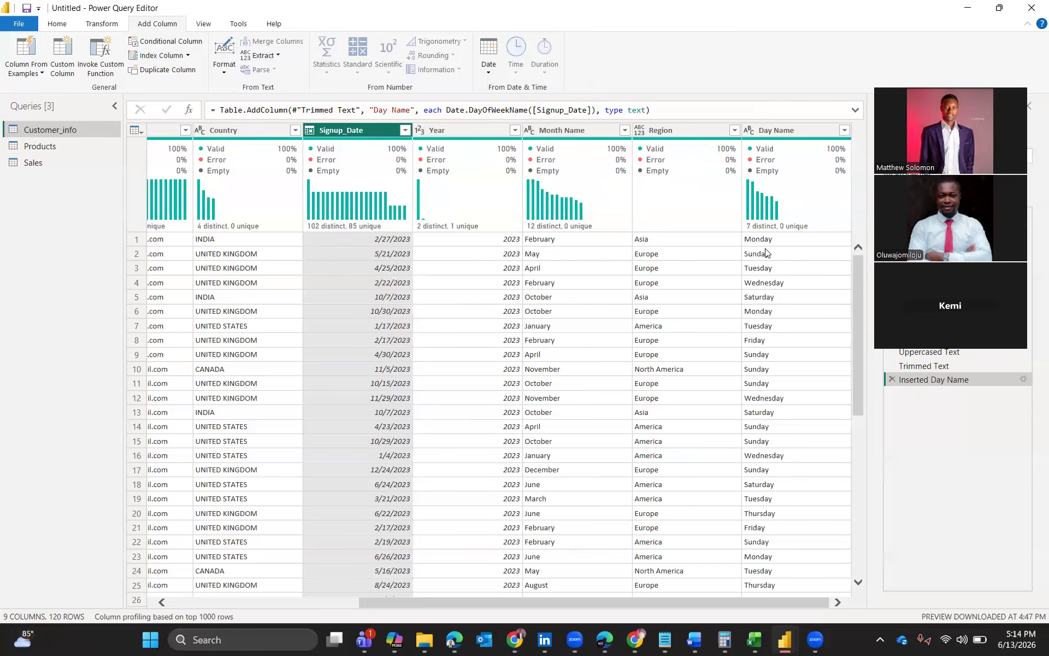
scroll(831, 467, down, 12)
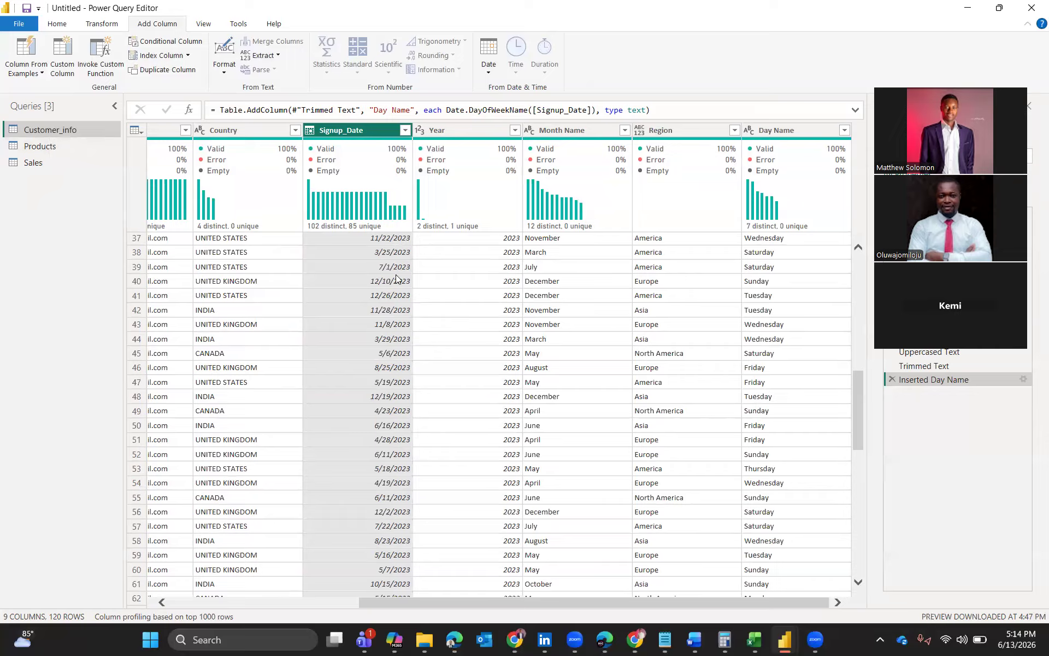
Trim the text in the ProductID column of the Products query.
click(29, 147)
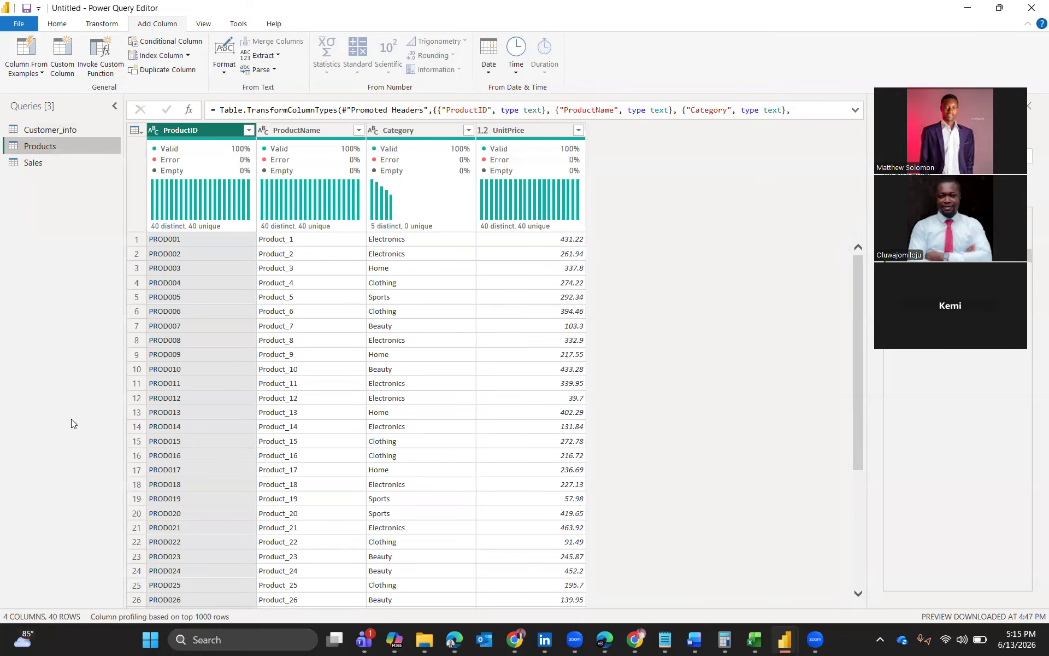
right_click(213, 127)
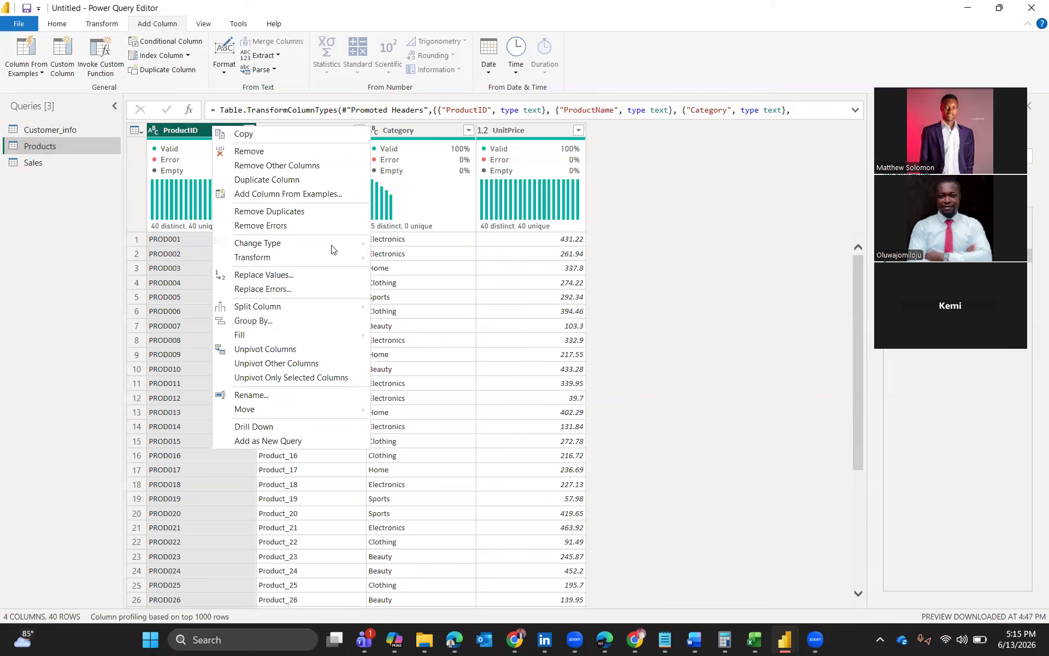
mouse_move(335, 244)
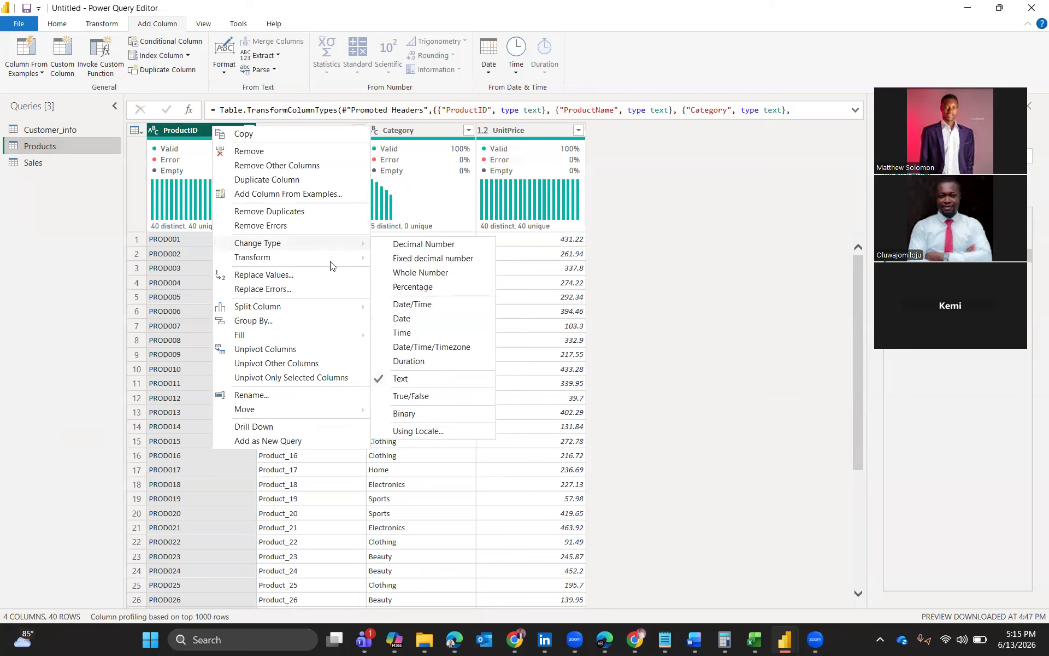
click(432, 299)
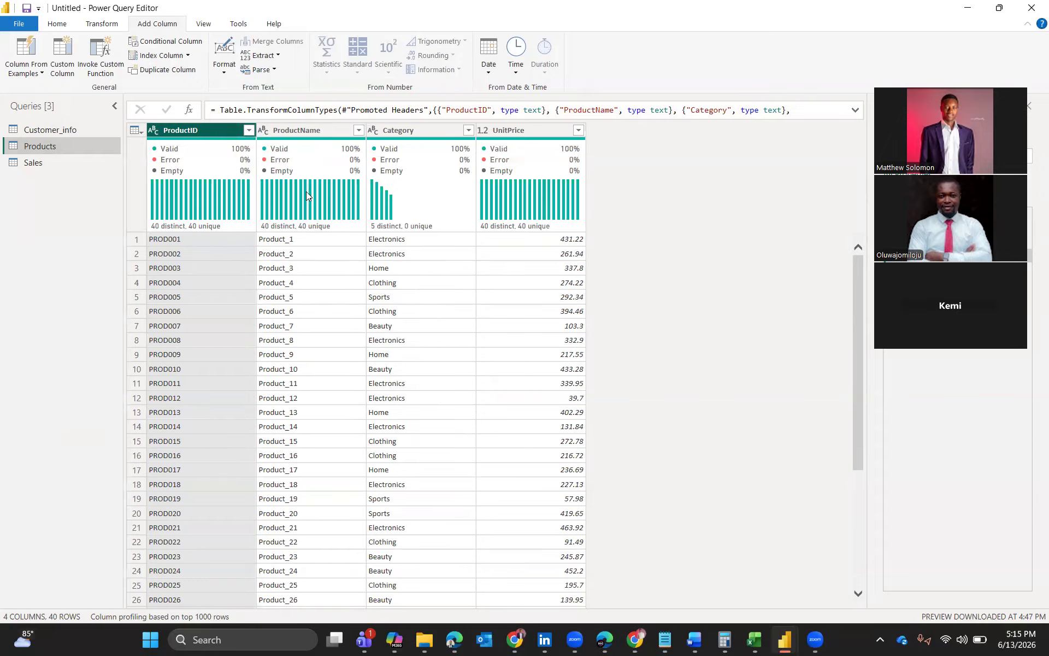
click(319, 130)
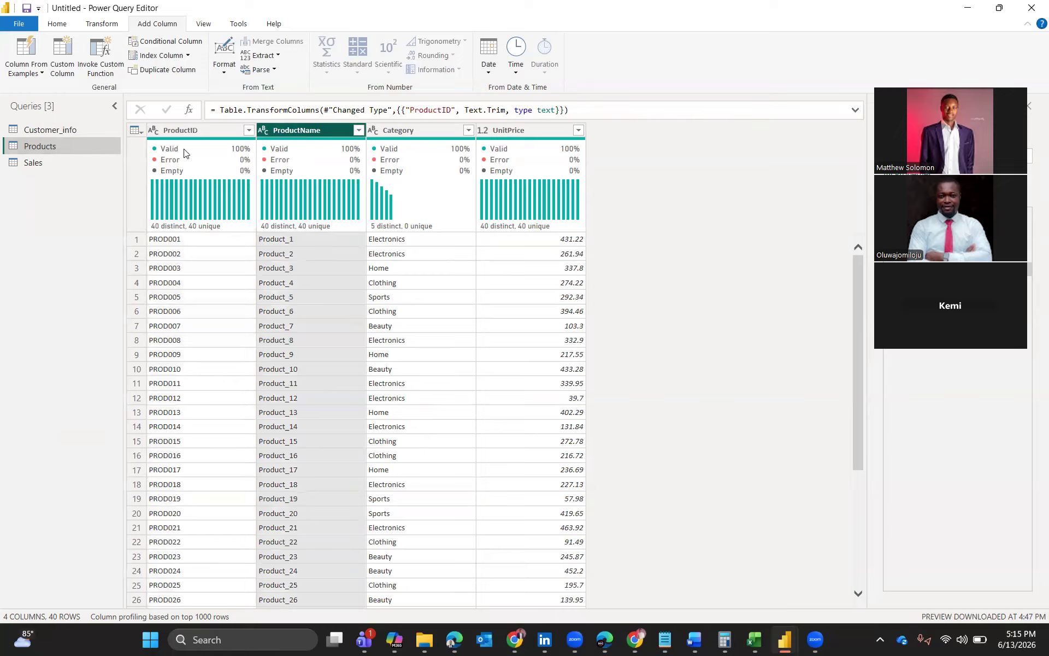
shift+click(408, 130)
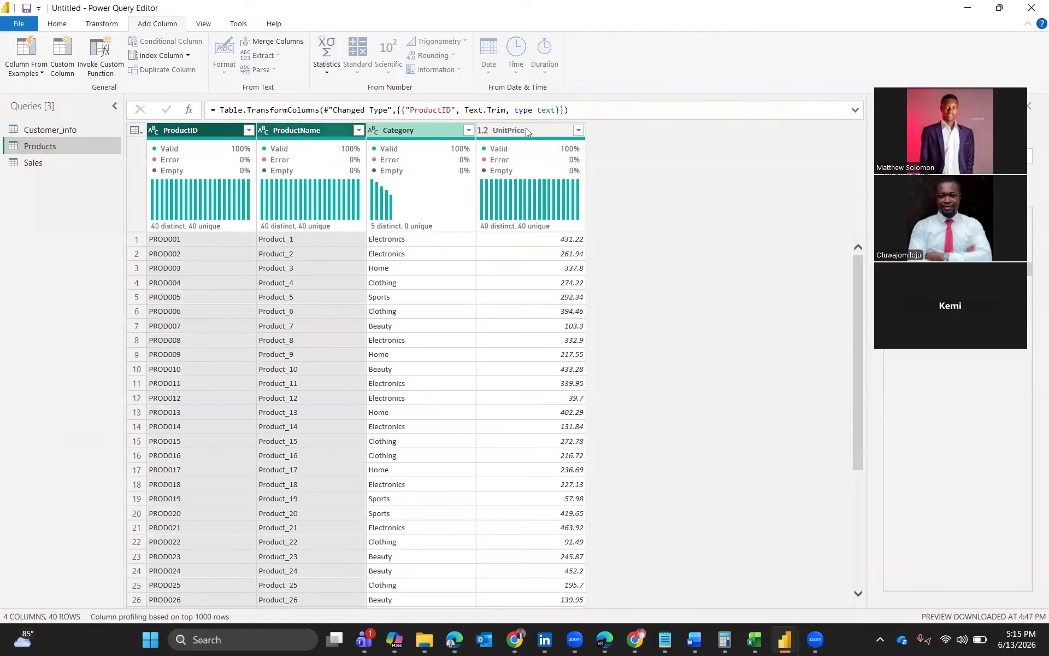
shift+click(525, 130)
right_click(526, 130)
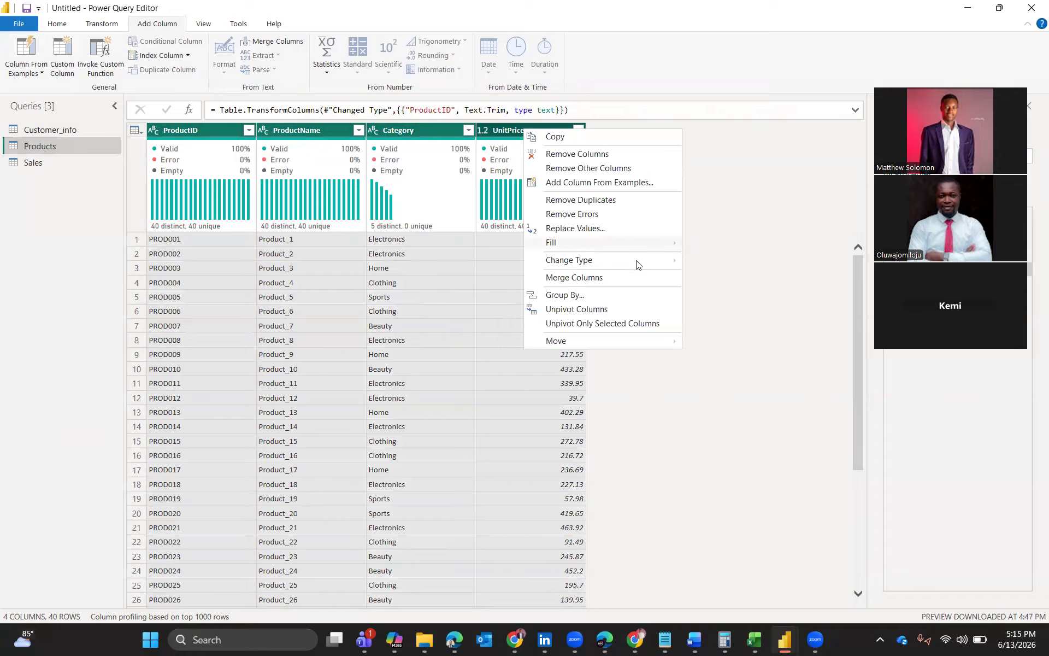
mouse_move(637, 264)
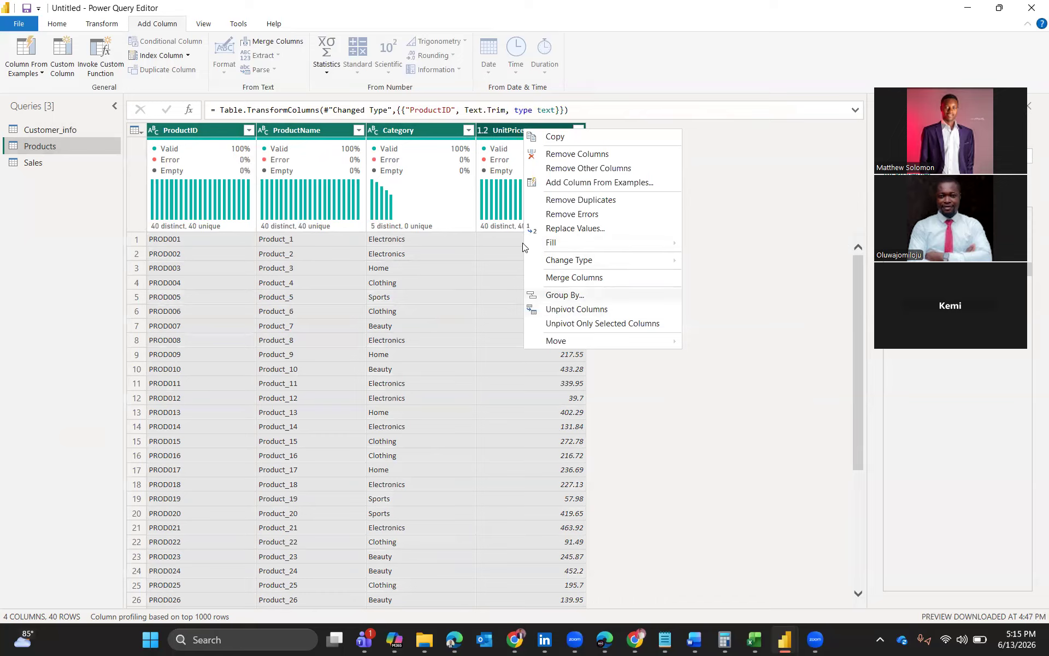
click(357, 270)
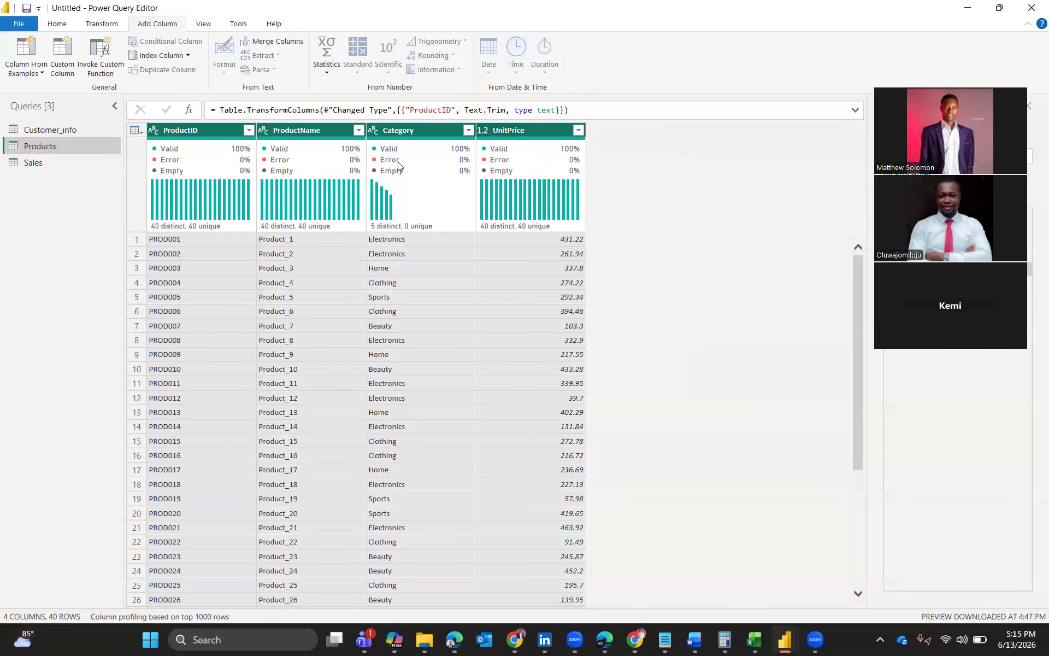
Examine the distinct values in the Category and UnitPrice columns and look through the product rows.
click(467, 130)
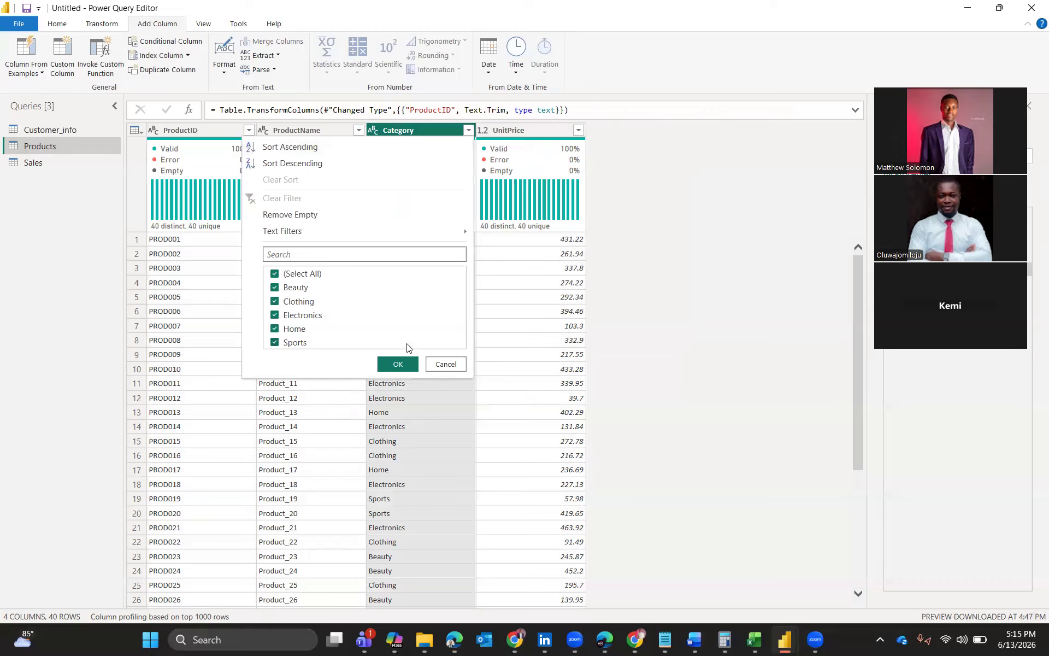
click(575, 219)
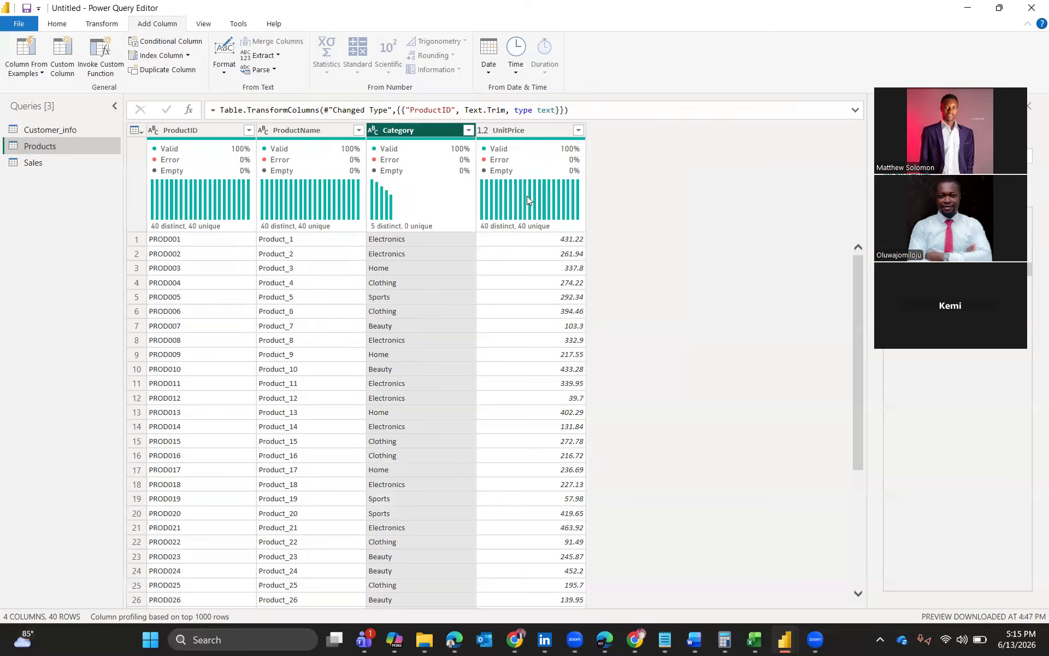
click(578, 131)
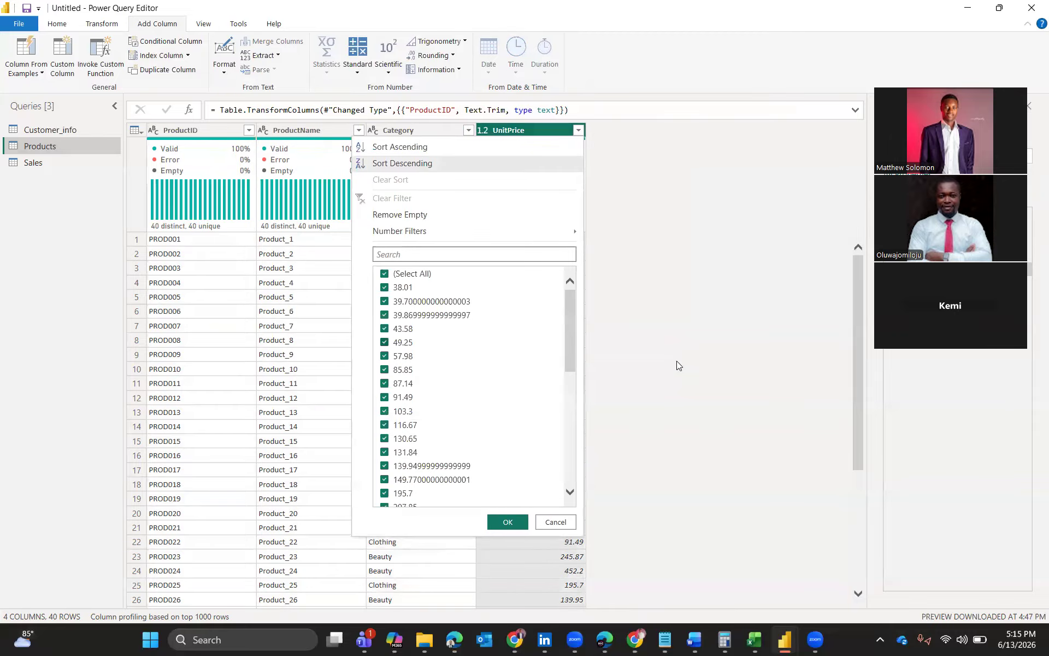
click(631, 335)
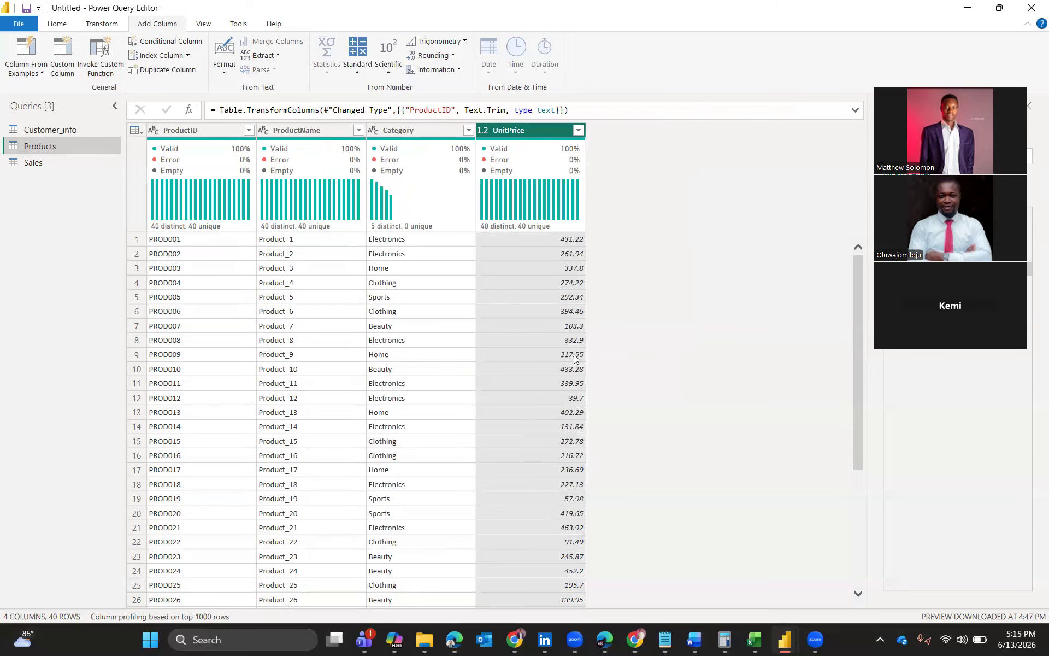
scroll(575, 358, down, 5)
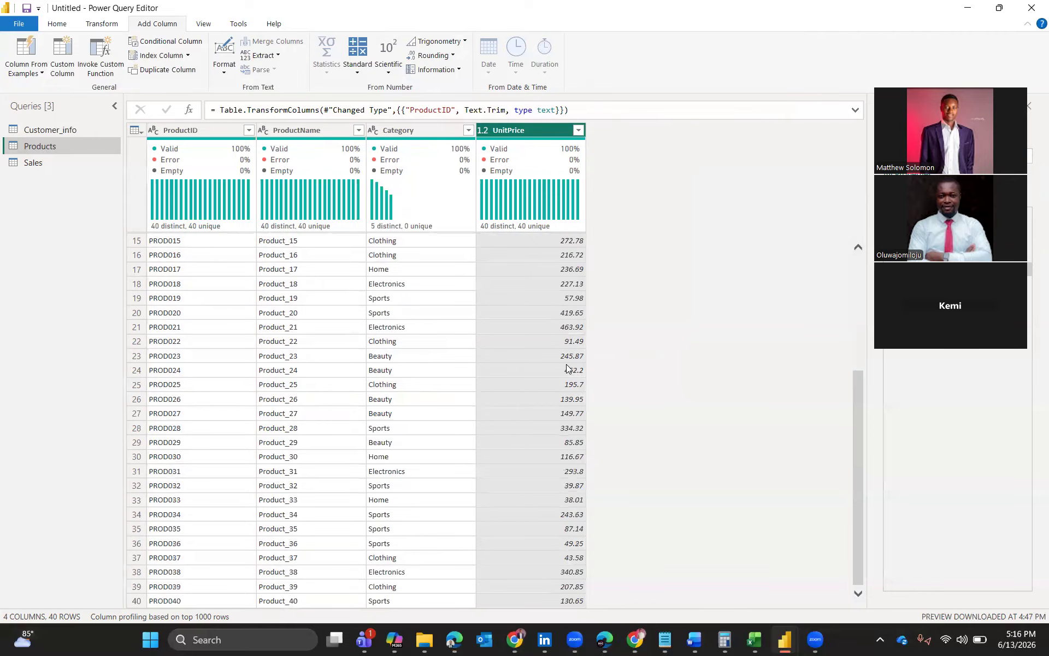
scroll(572, 129, up, 5)
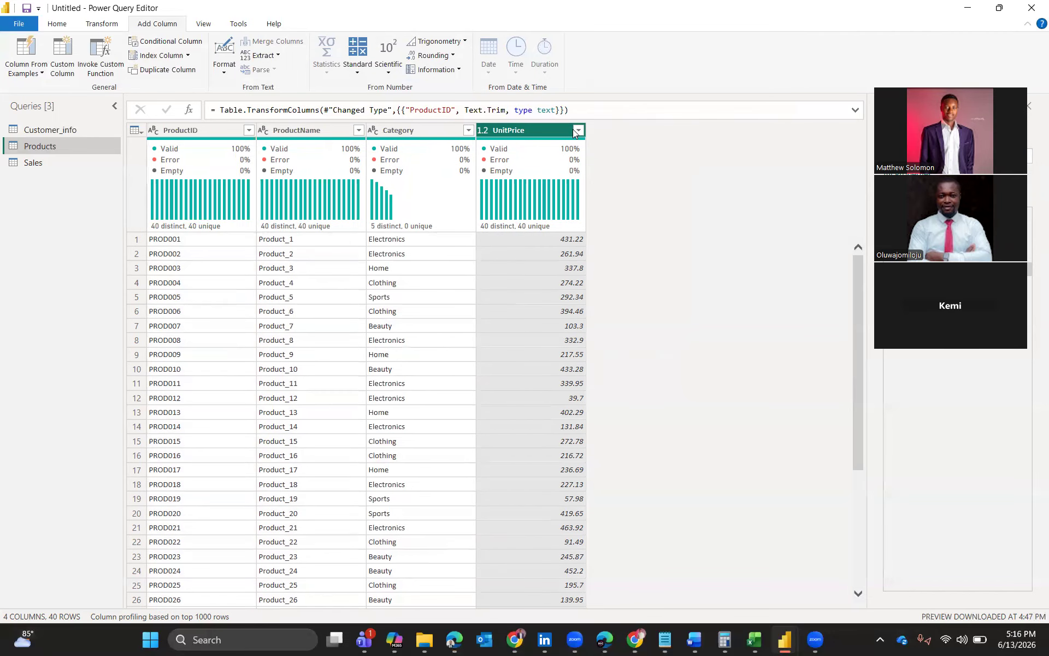
Review the distinct UnitPrice values and filter the column to show only 38.01.
click(579, 131)
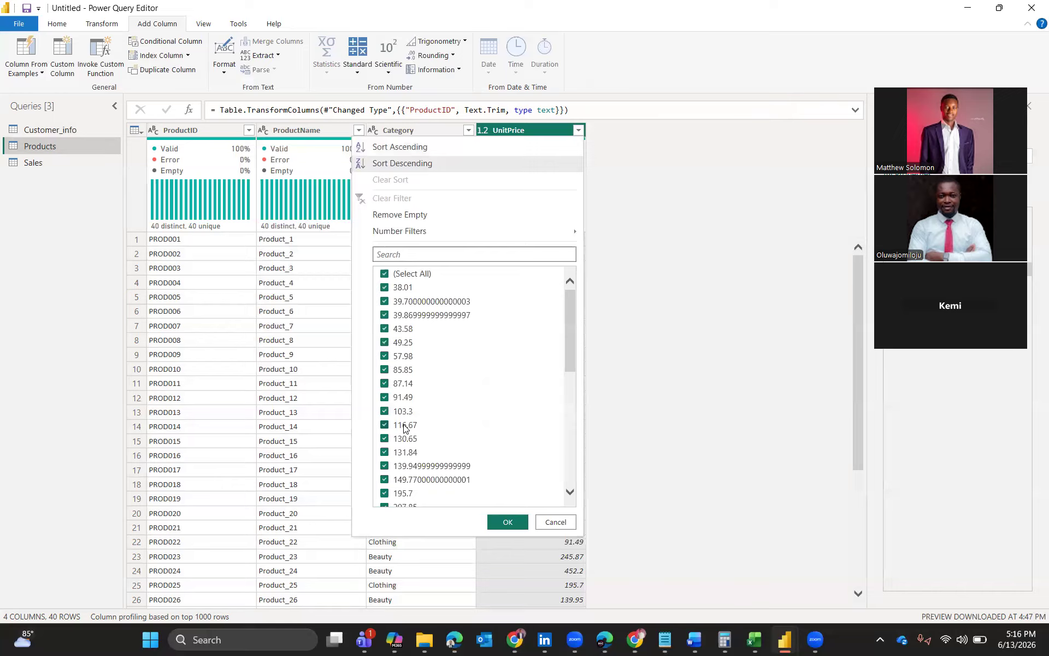
scroll(404, 428, down, 6)
scroll(404, 428, down, 1)
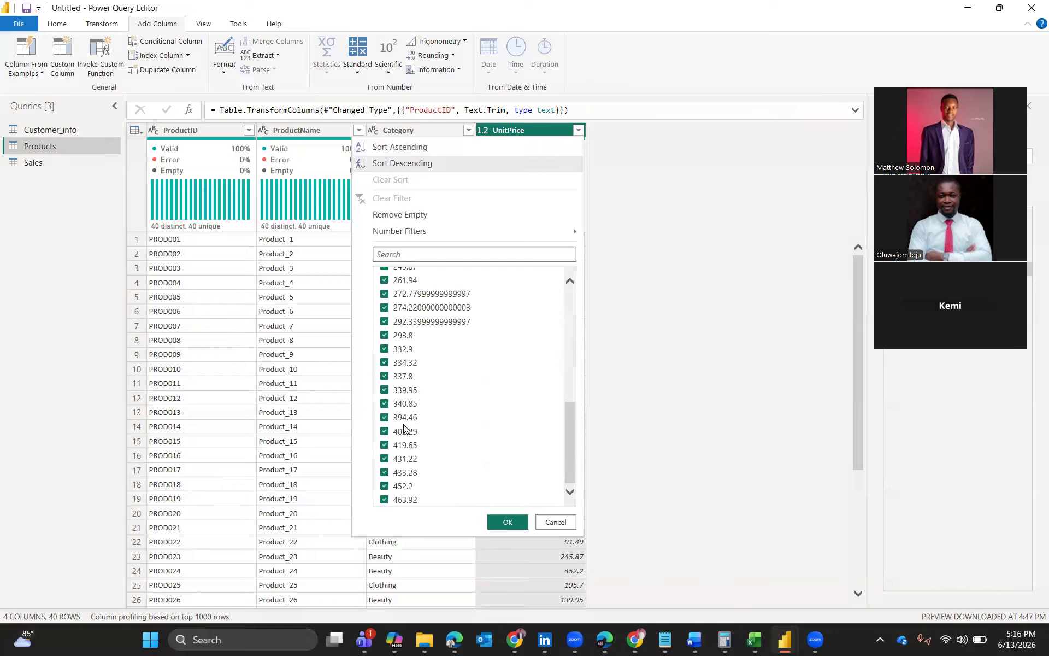
scroll(404, 427, up, 3)
scroll(405, 428, up, 5)
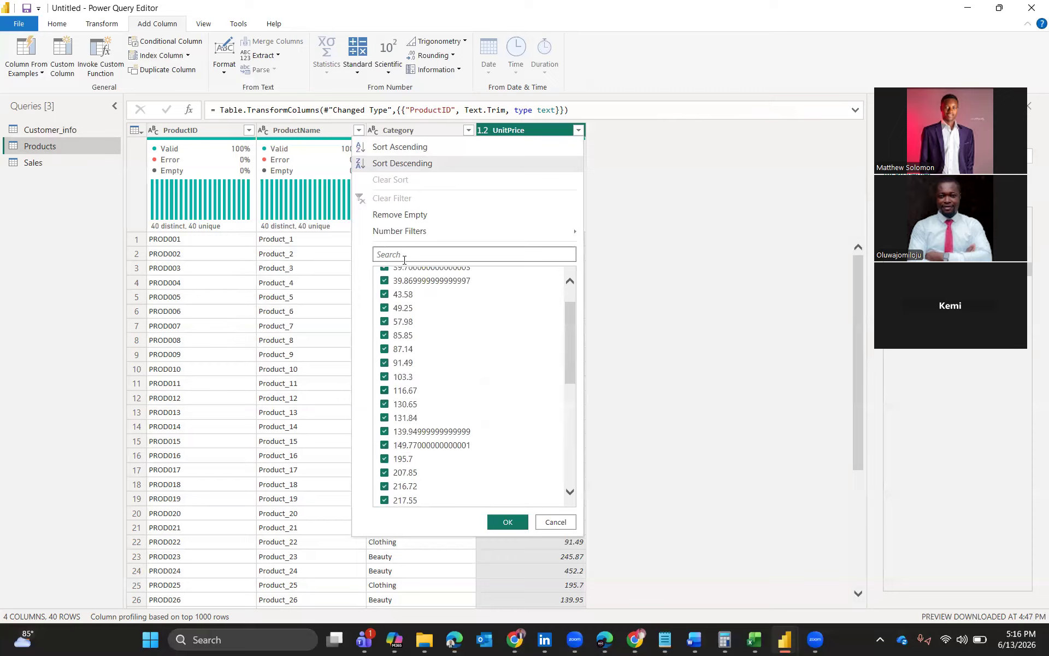
scroll(403, 271, up, 1)
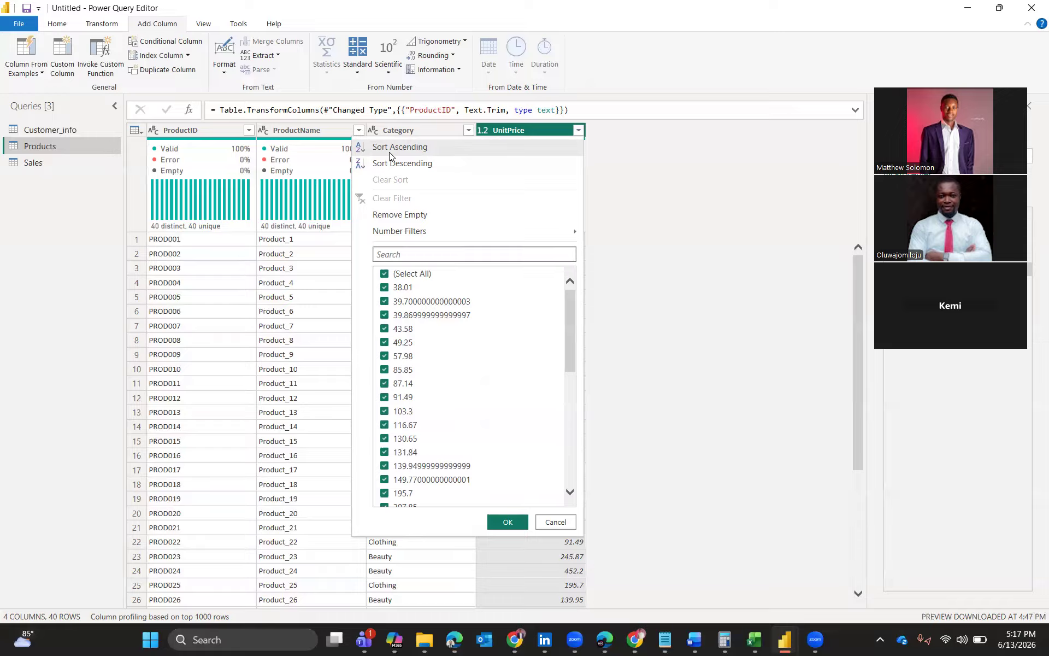
click(384, 274)
click(384, 290)
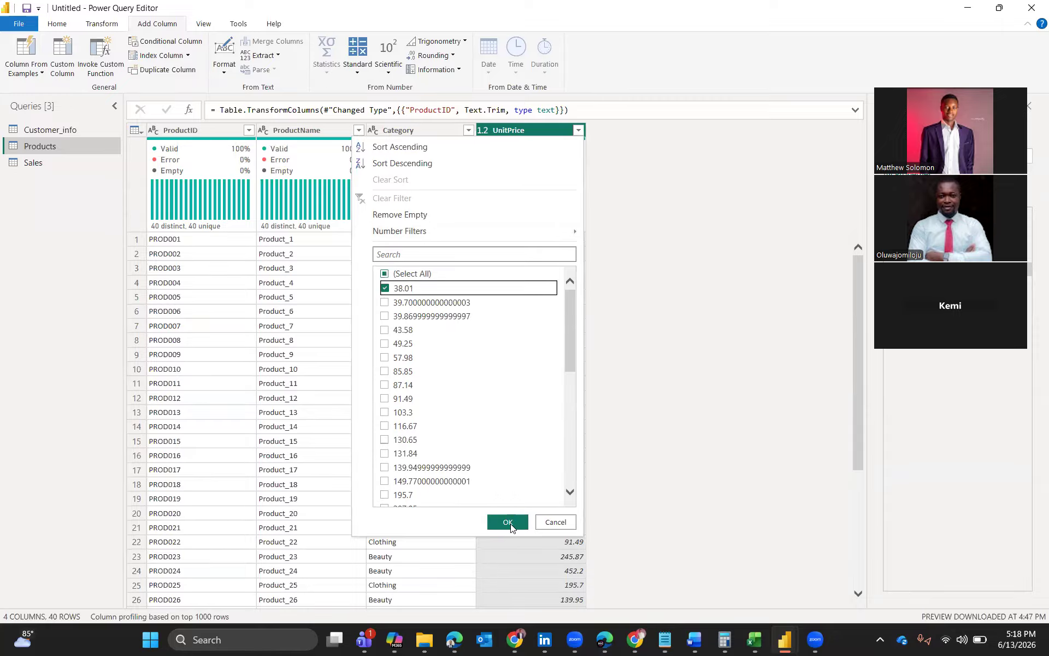
click(507, 522)
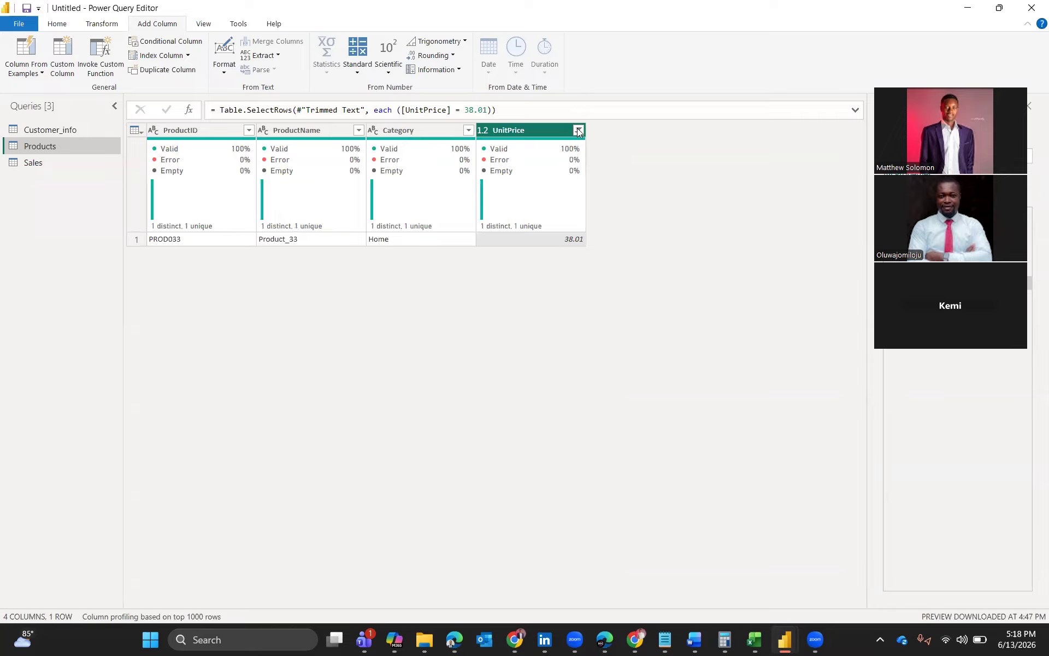
Clear the UnitPrice filter and look through the full product list.
click(399, 276)
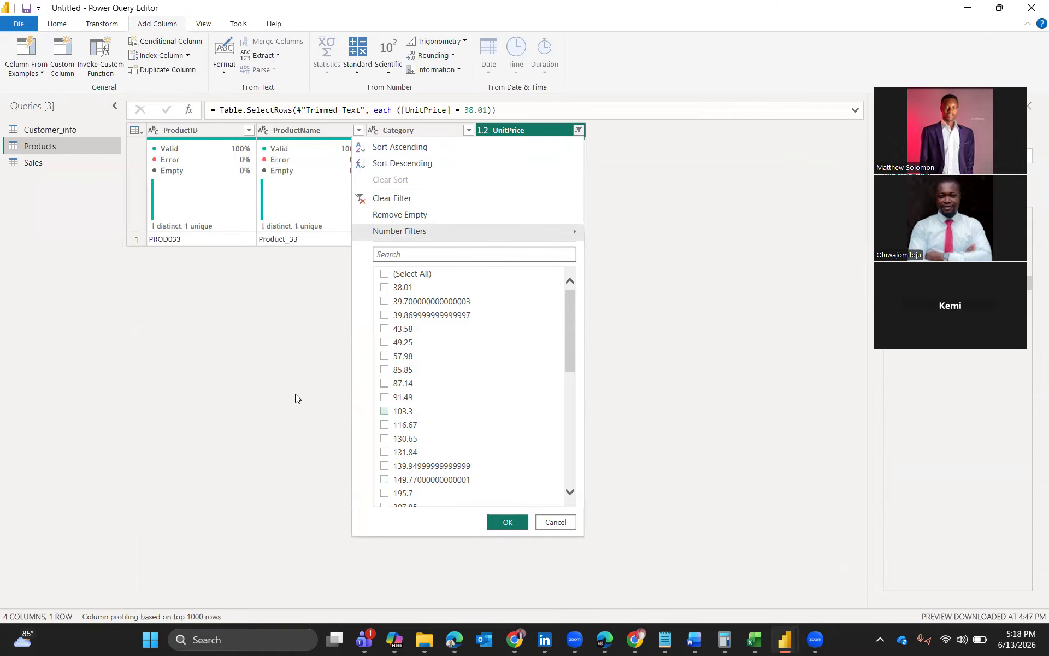
click(579, 132)
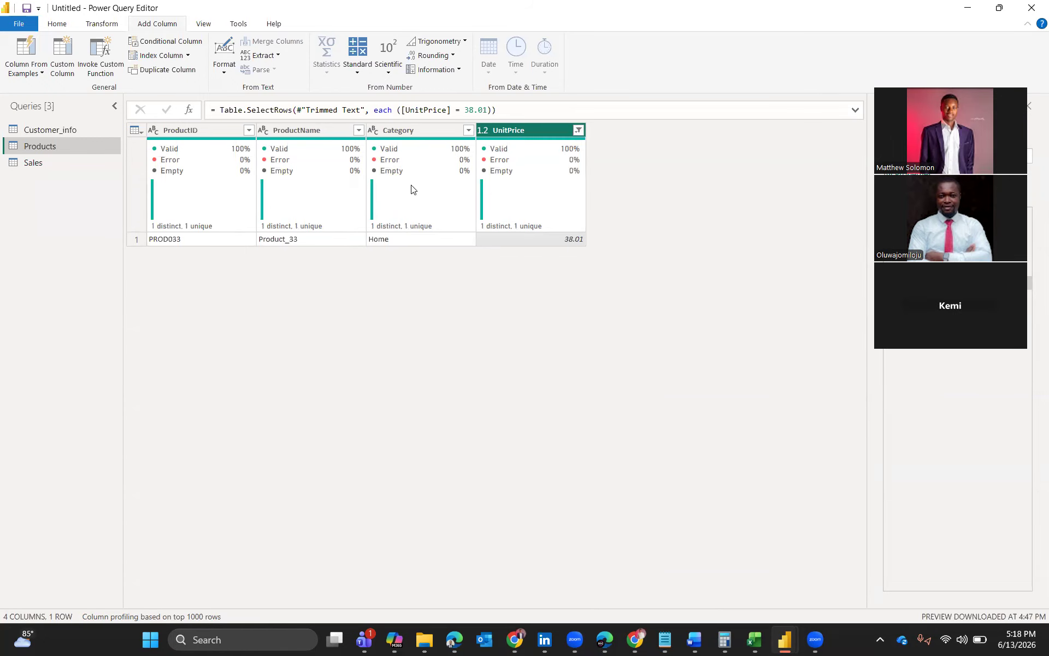
click(407, 201)
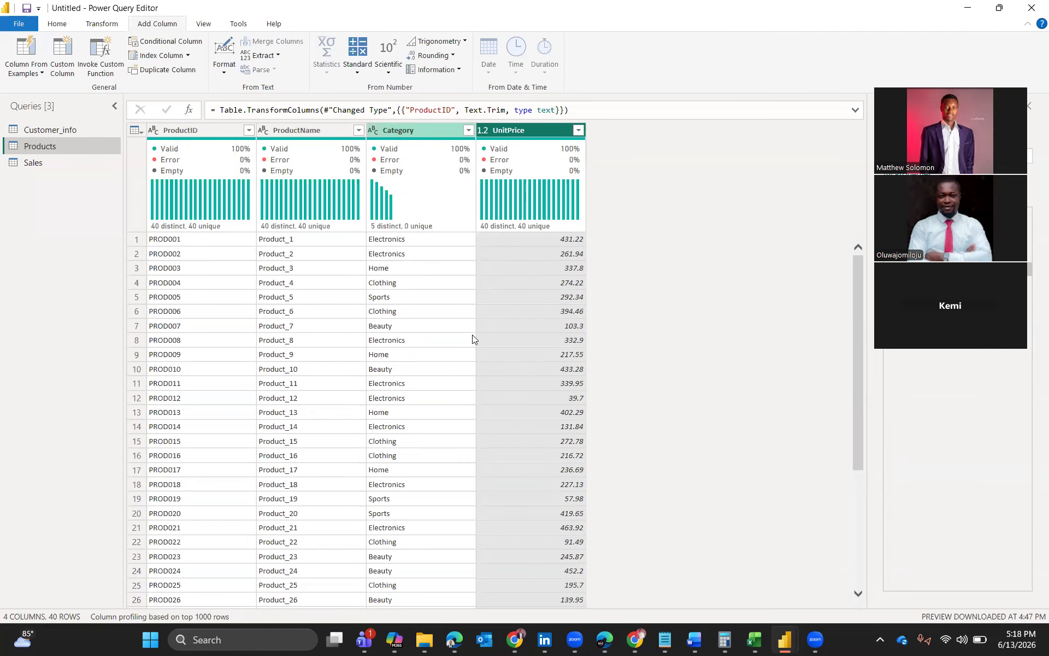
scroll(552, 413, down, 3)
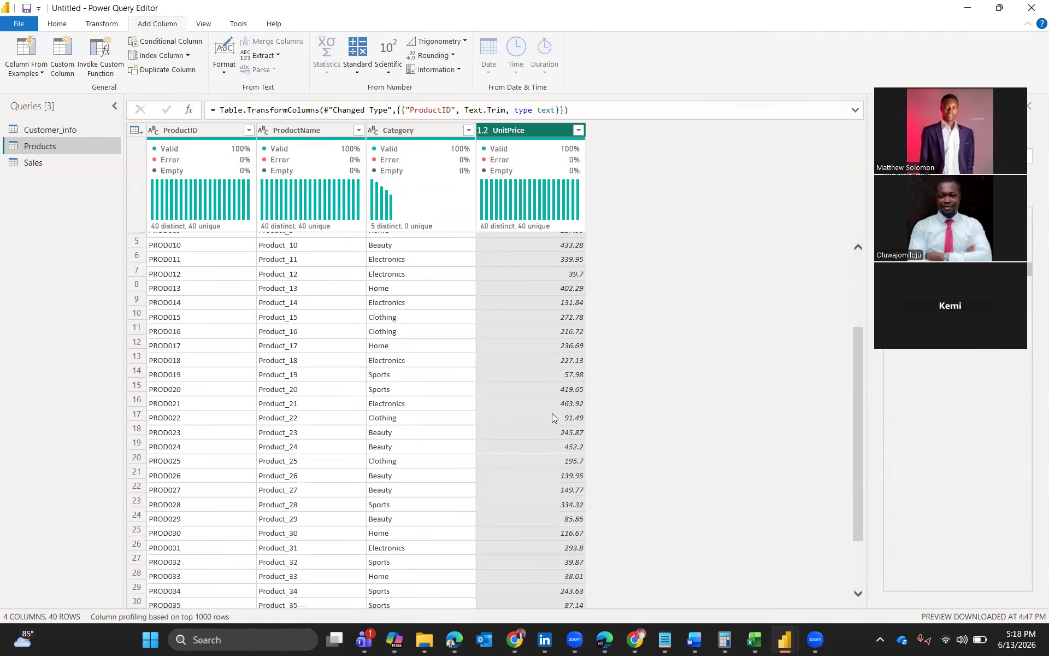
scroll(552, 417, down, 4)
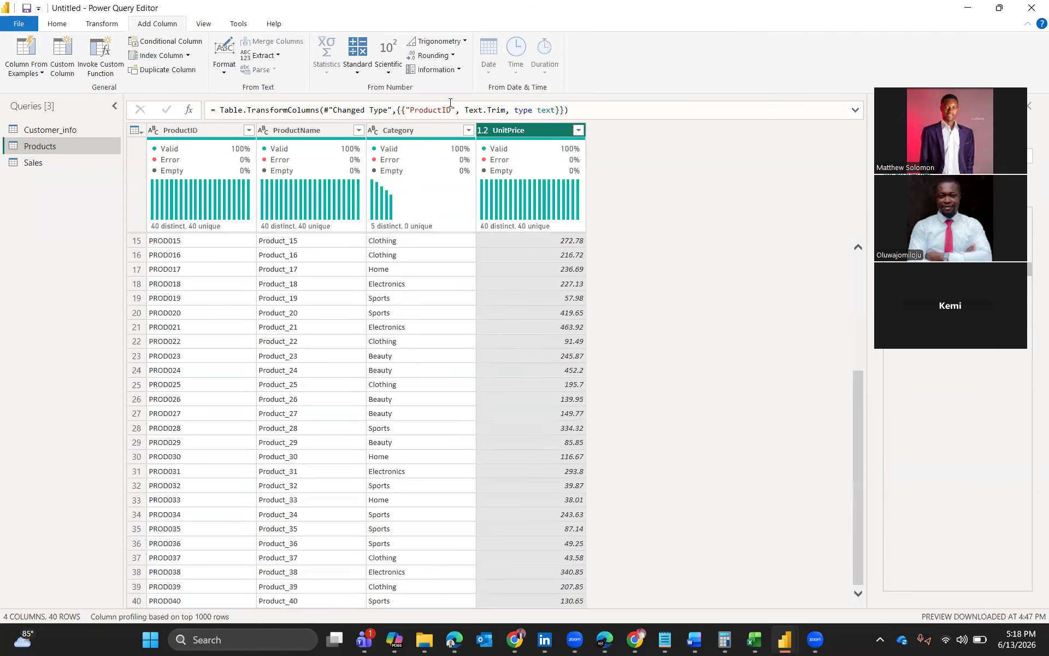
Filter the Category column to exclude Beauty and look over the remaining rows.
click(470, 130)
click(290, 288)
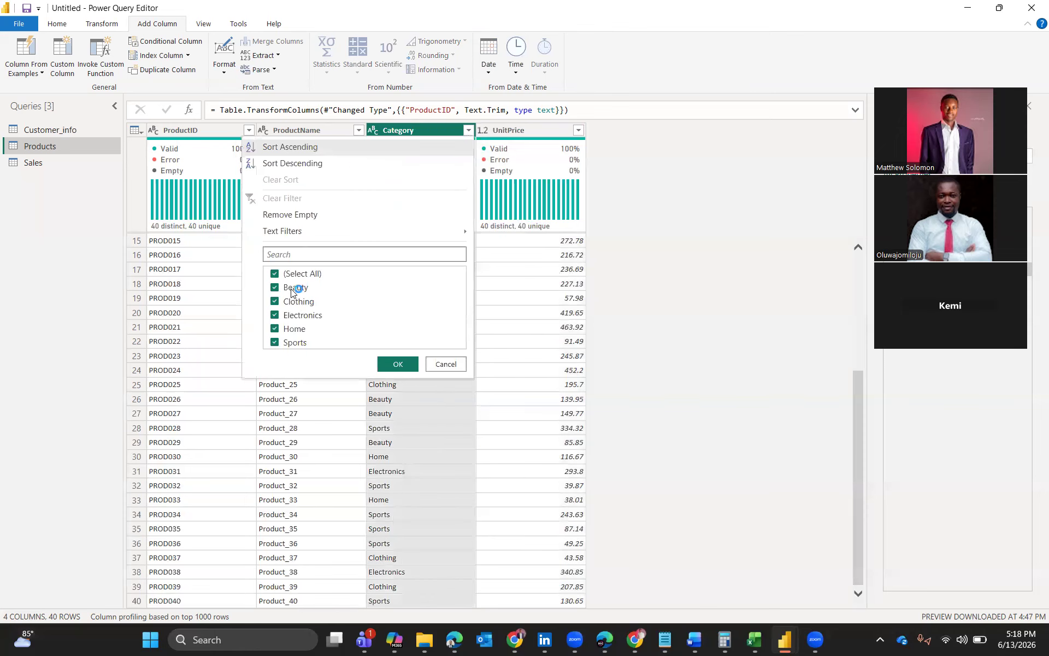
click(398, 363)
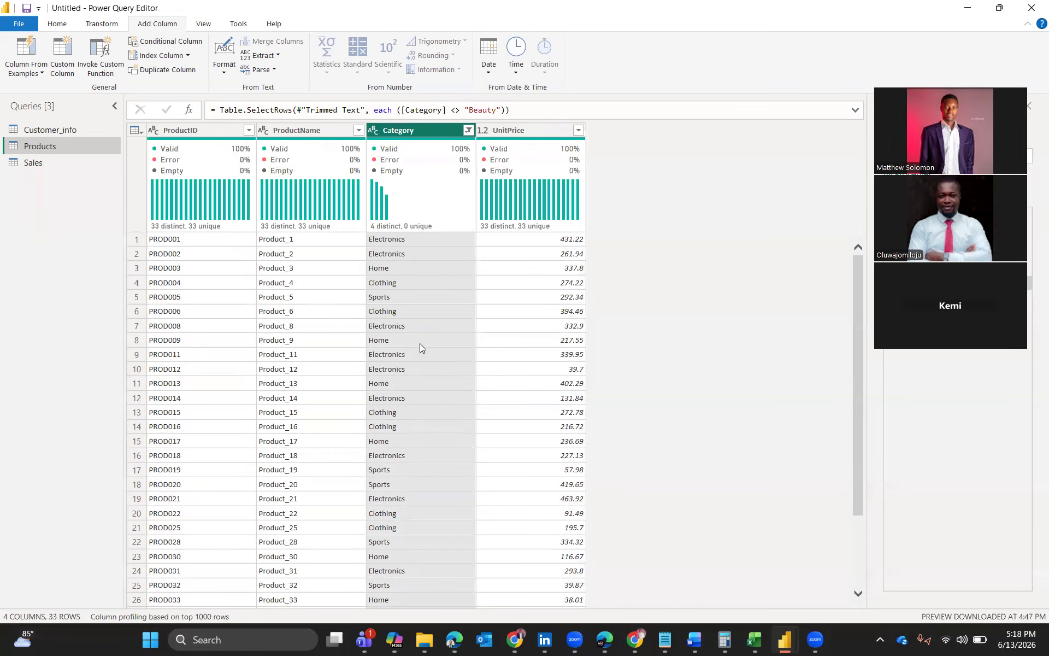
scroll(446, 414, down, 2)
scroll(446, 414, up, 2)
Include Beauty in the Category filter again so that every product category is selected.
click(468, 130)
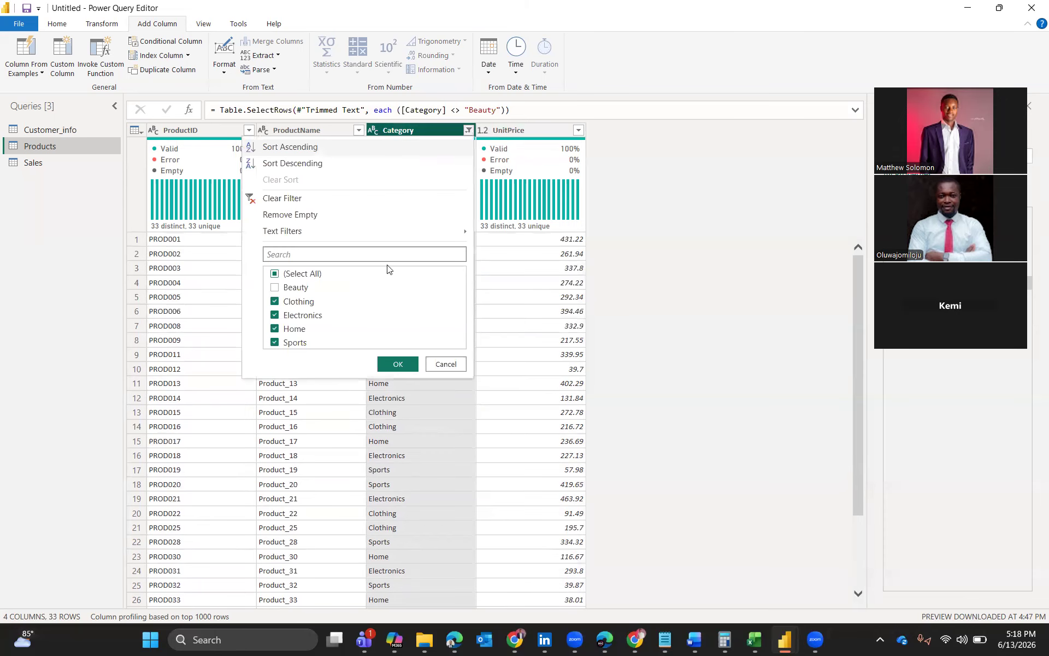
click(275, 289)
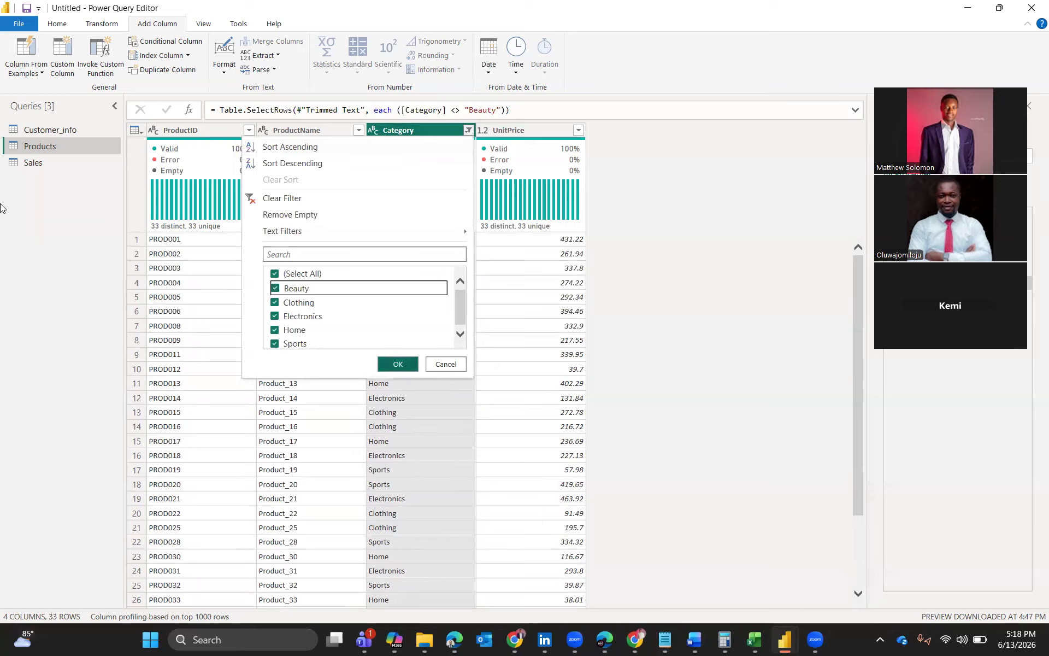
key(Return)
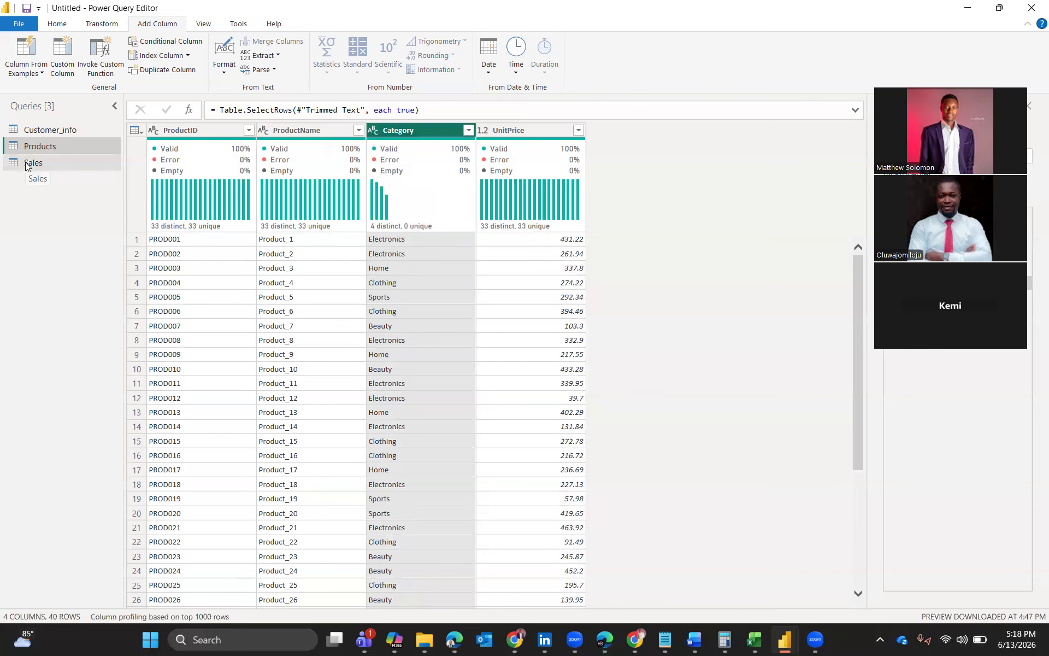
In the Sales query, add Name of Month and Name of Day columns derived from OrderDate.
click(25, 162)
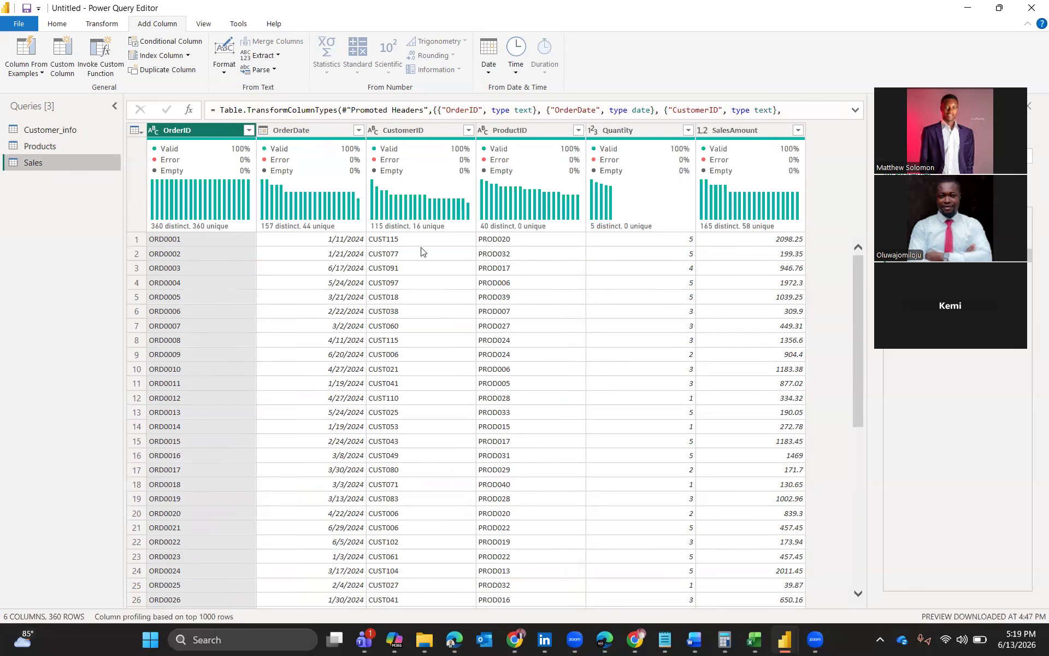
click(321, 131)
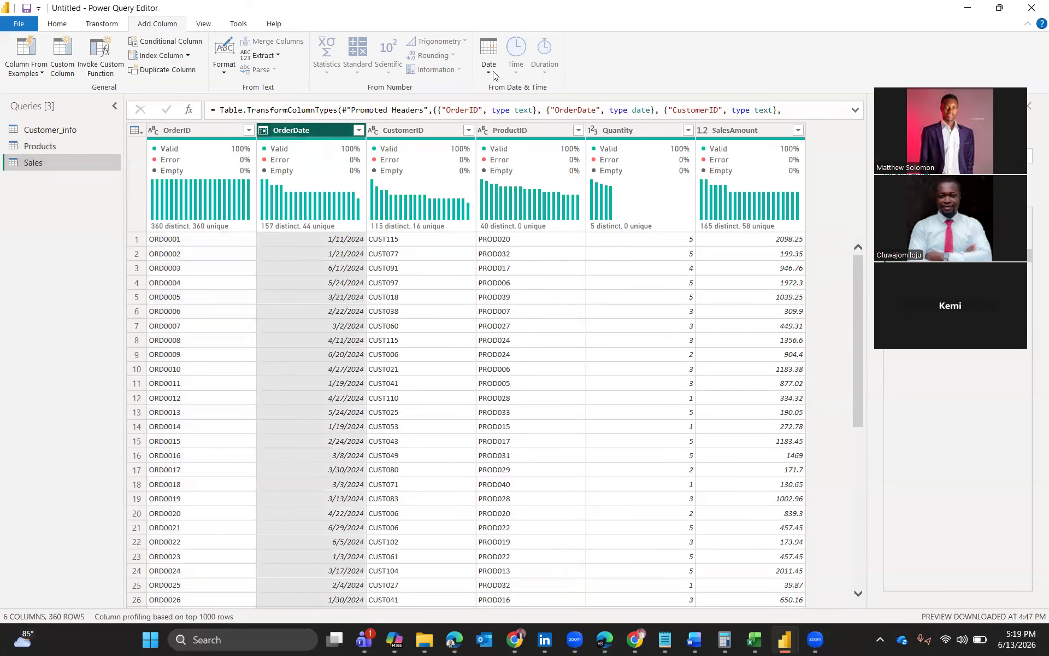
click(489, 70)
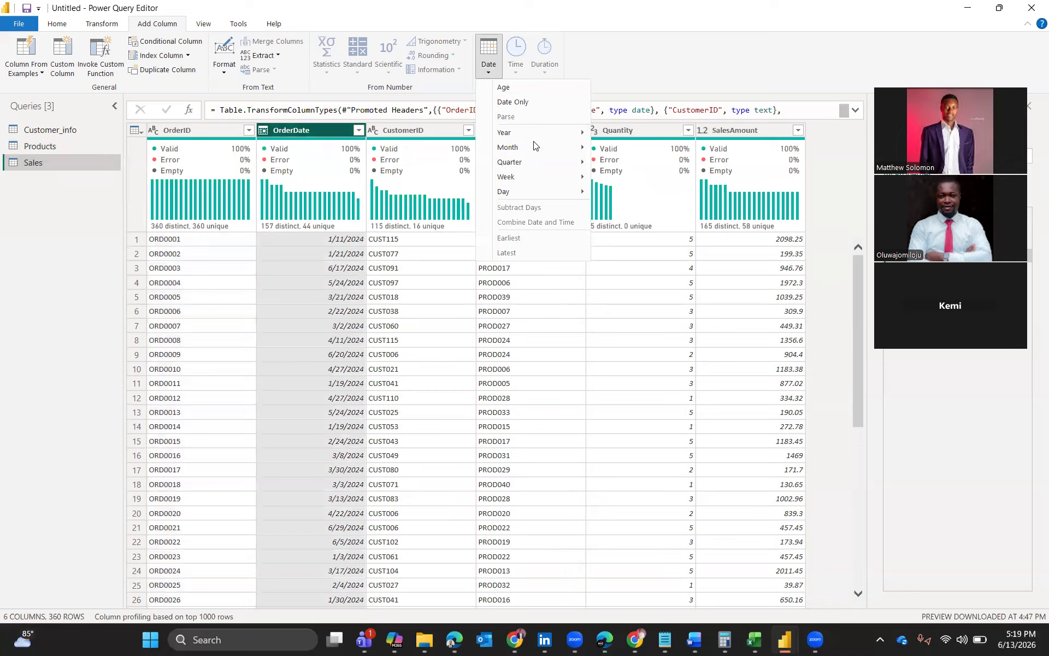
mouse_move(535, 145)
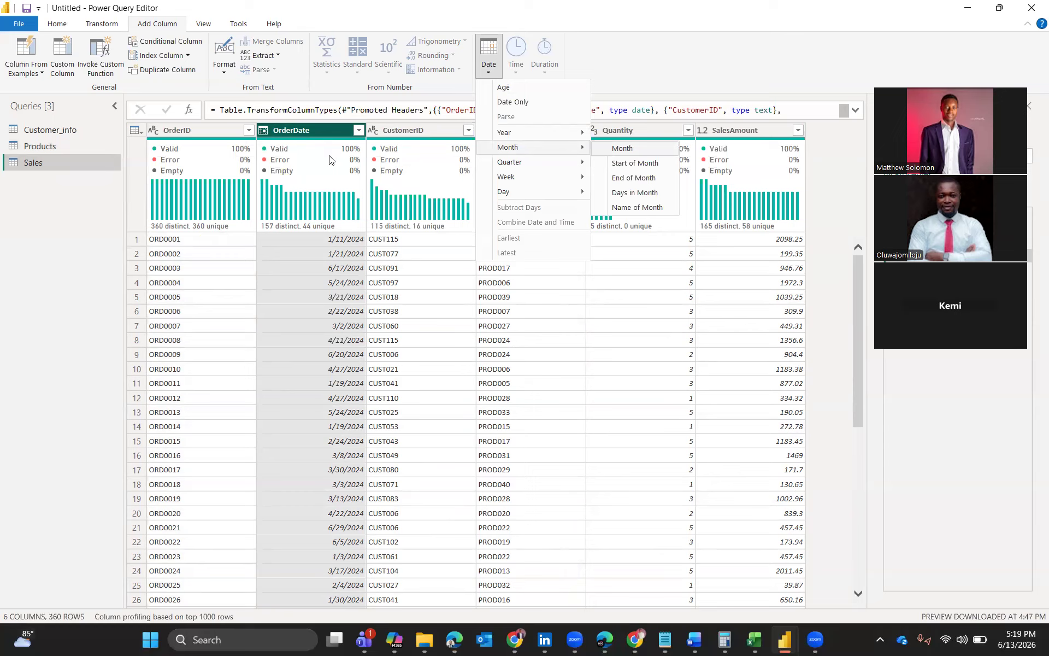
click(495, 66)
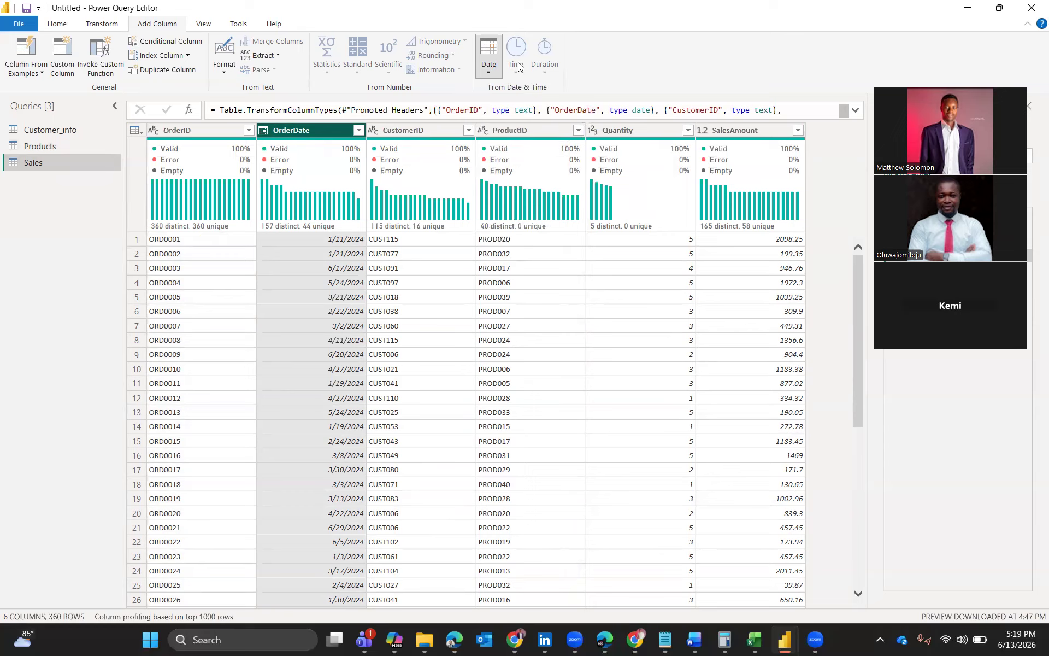
click(492, 73)
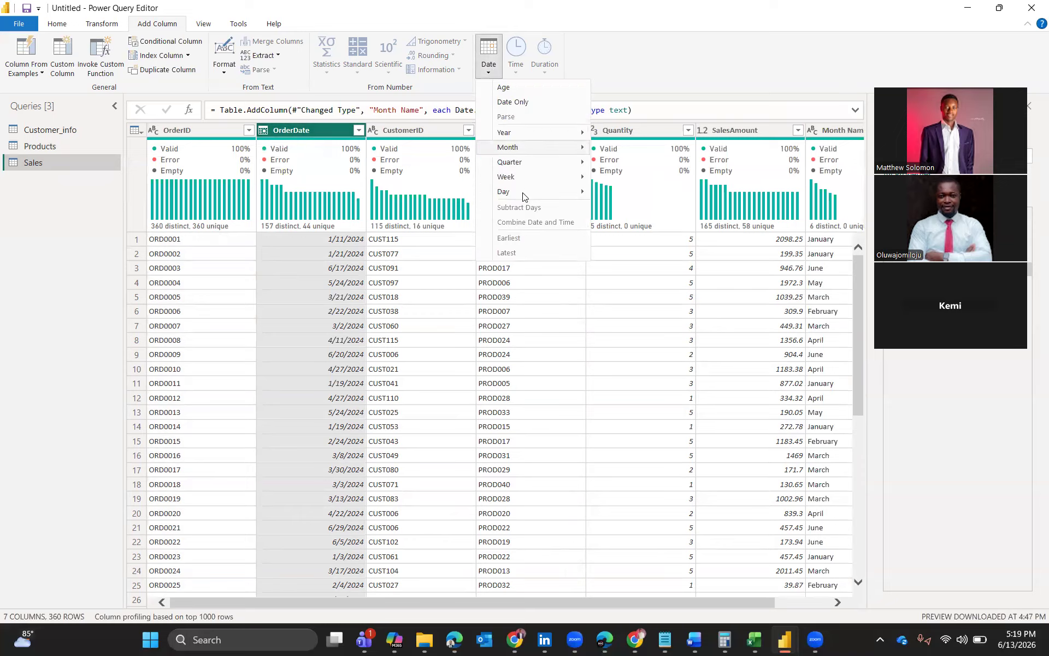
mouse_move(523, 193)
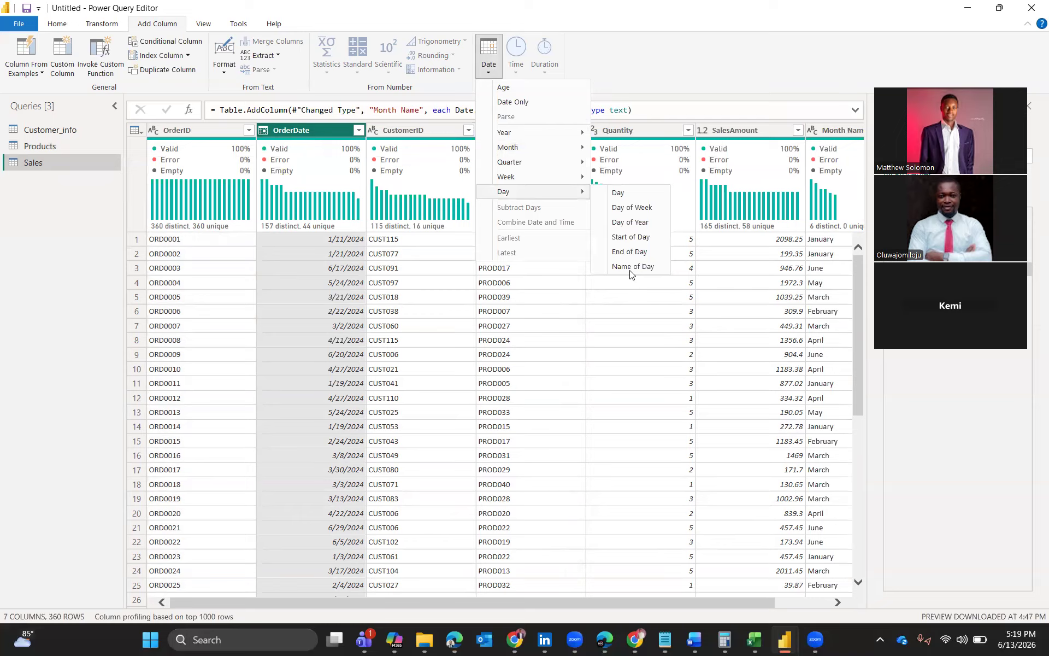
click(578, 274)
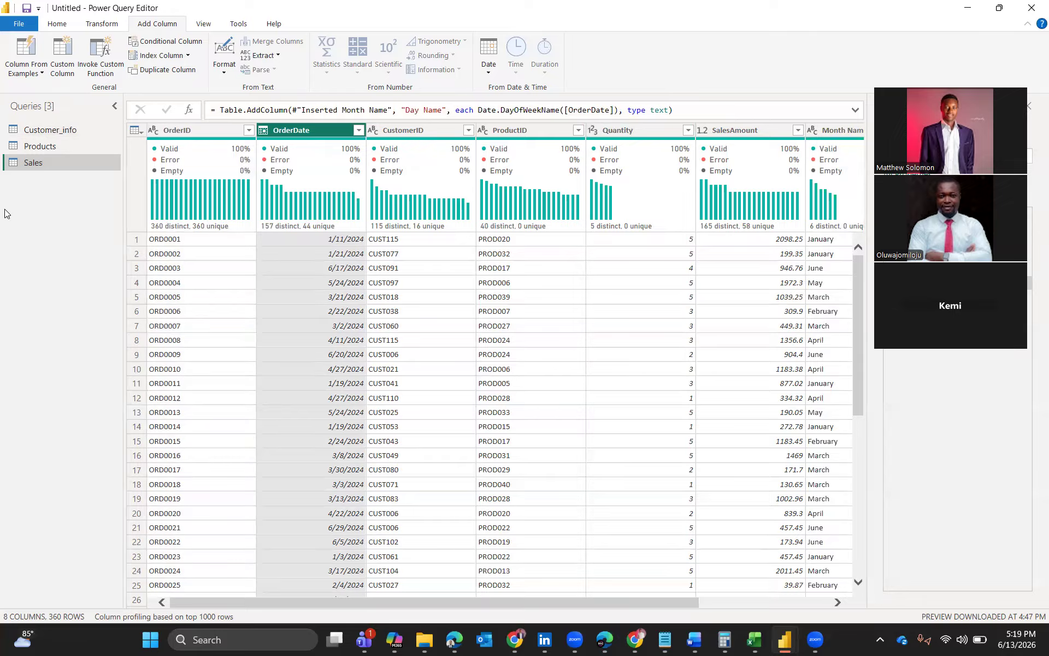
Start a custom column in the Sales query with the formula [Quantity]*[SalesAmount].
click(649, 130)
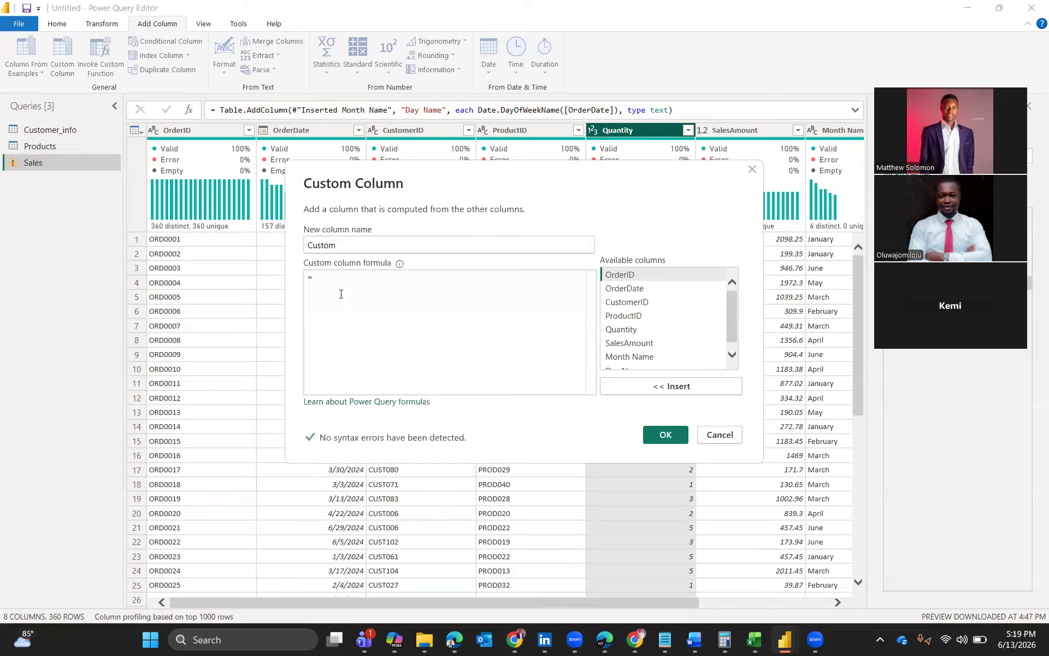
click(641, 331)
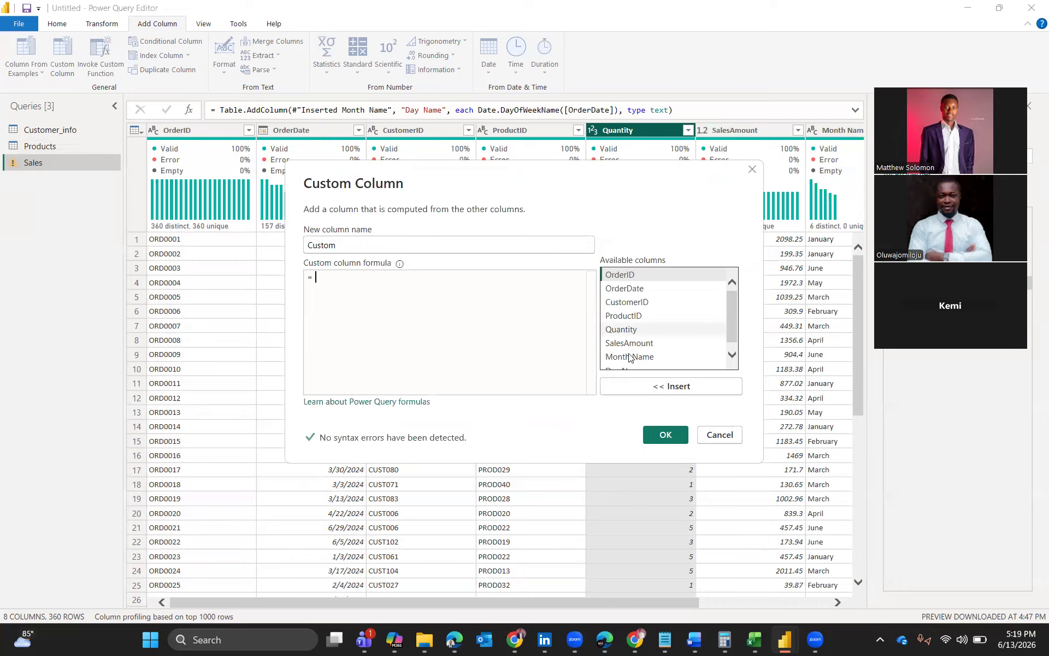
click(629, 385)
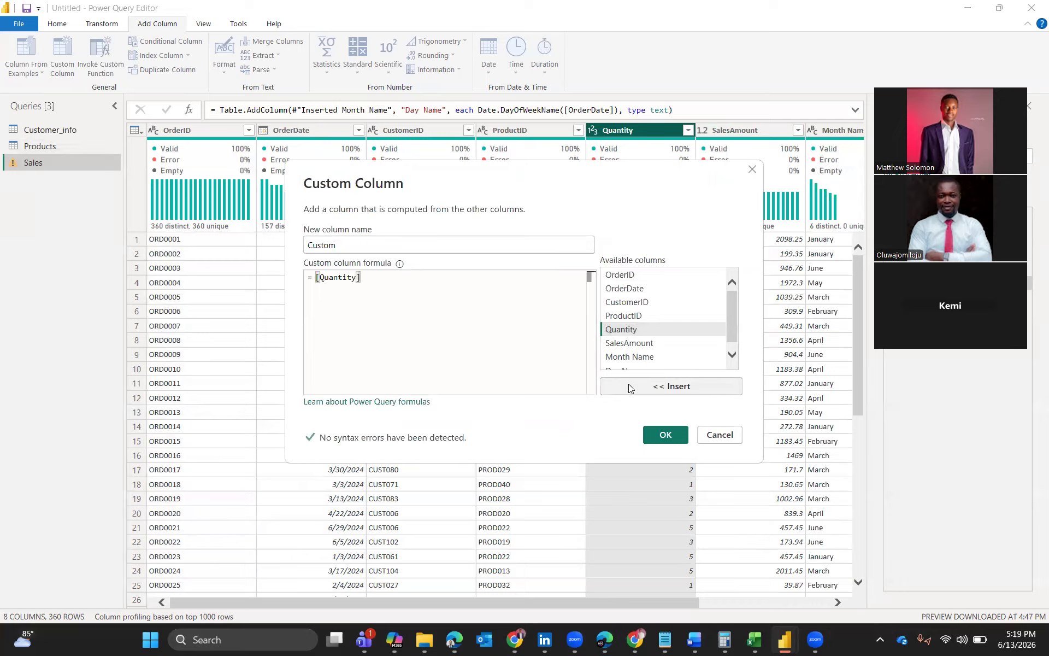
text(*)
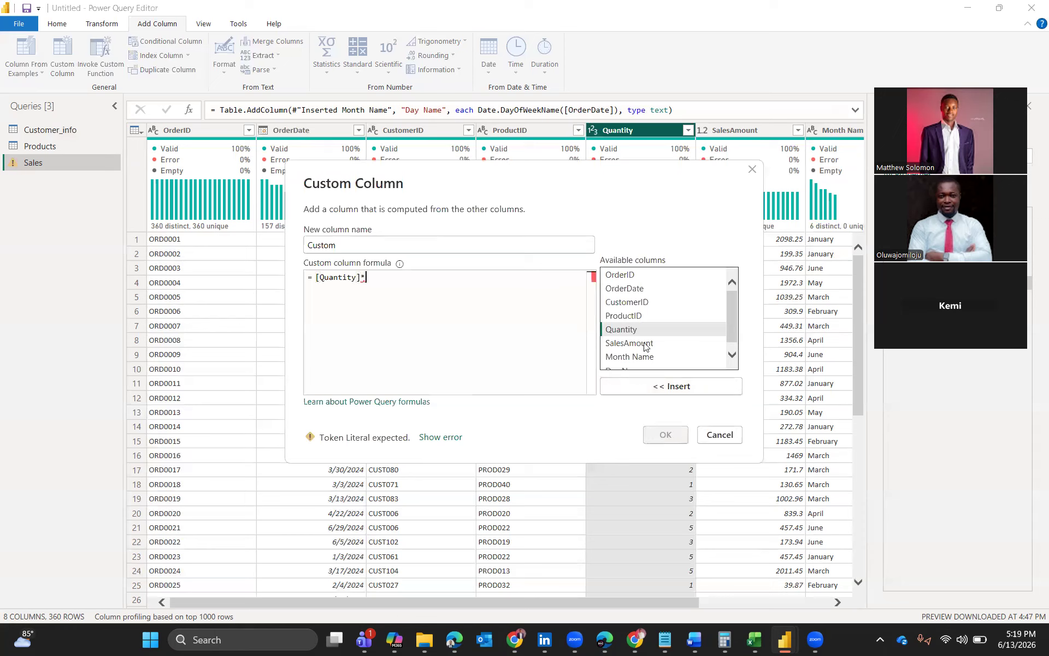
click(664, 340)
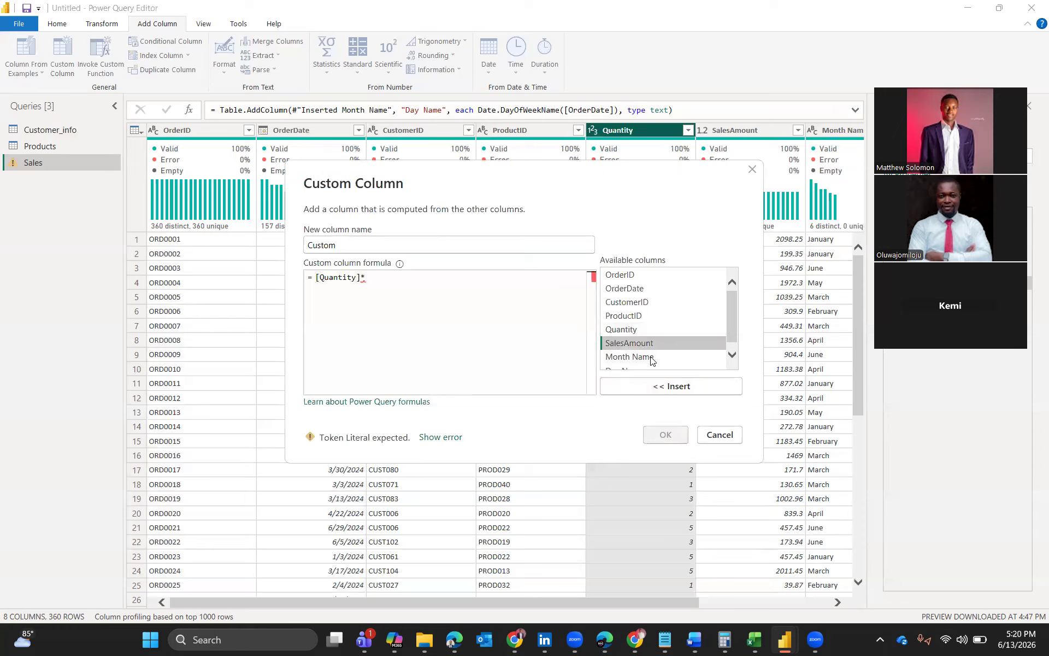
click(649, 387)
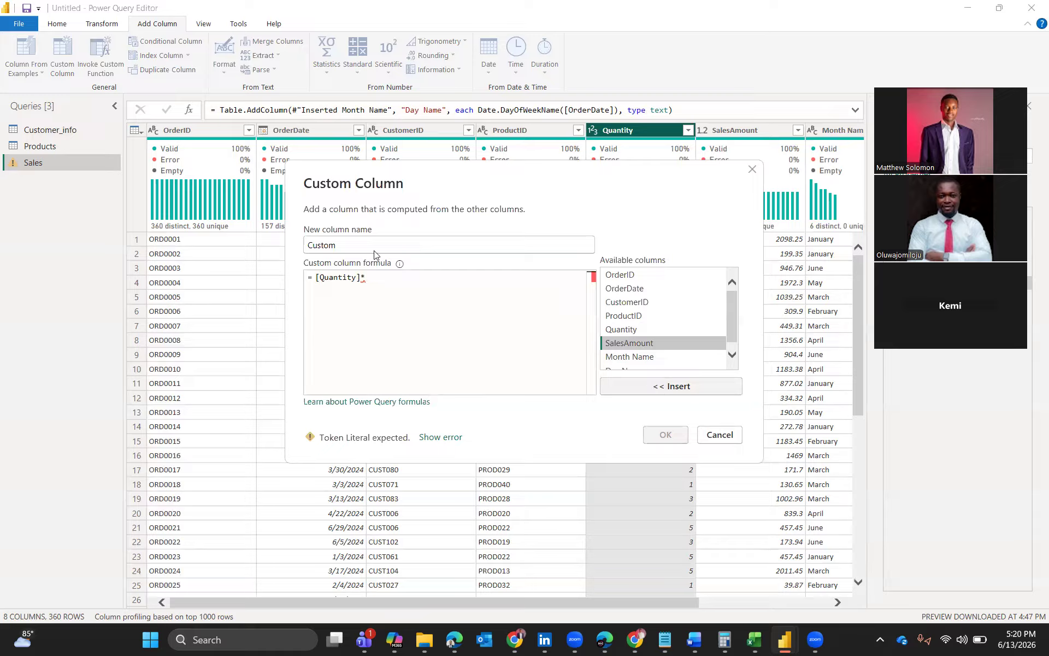
Name the custom column TotalAmount and create it.
double_click(310, 243)
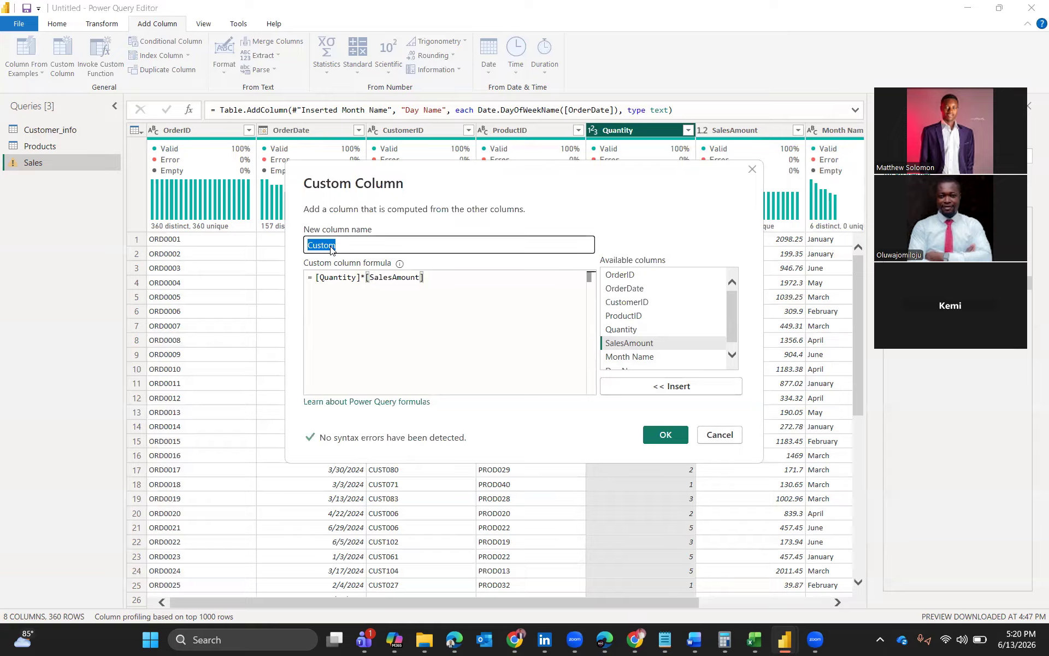
text(Total Amoun)
click(330, 246)
key(BackSpace)
click(496, 385)
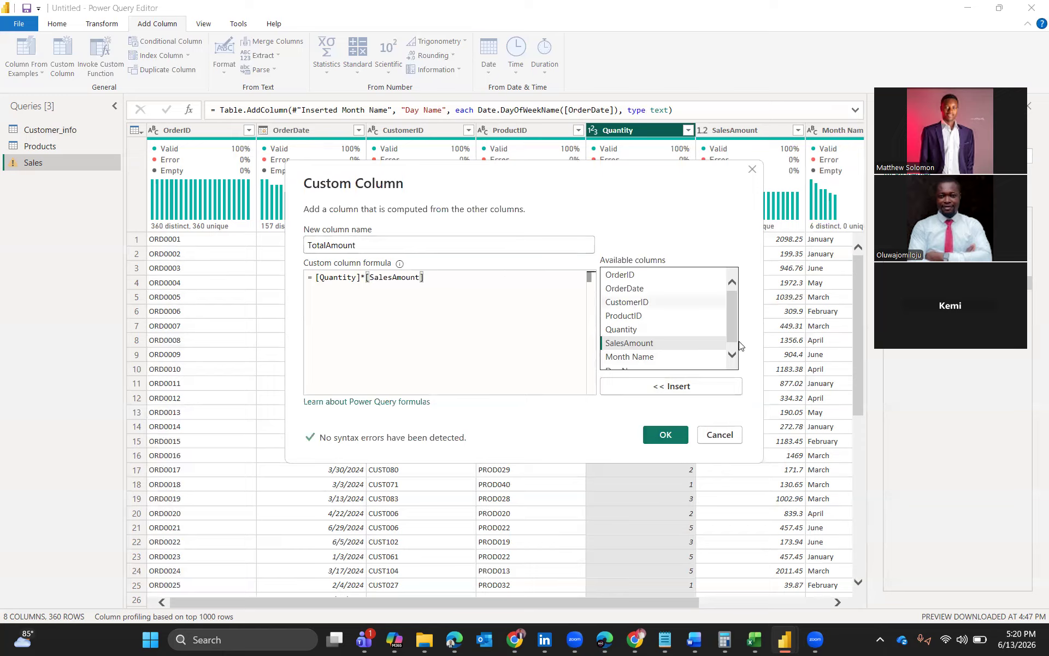
scroll(629, 328, down, 1)
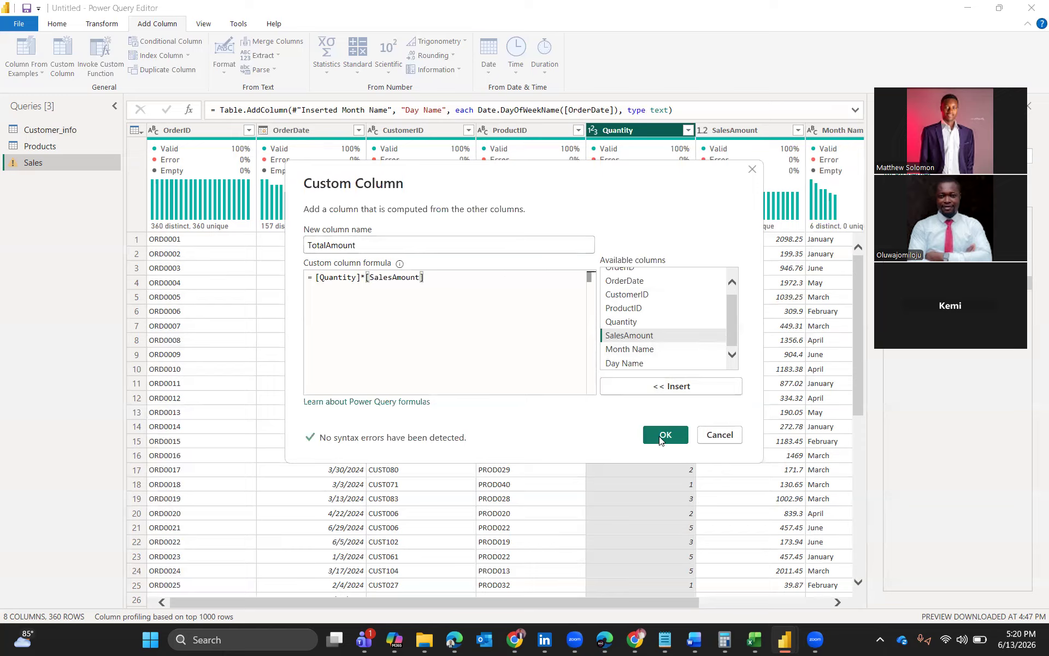
click(661, 440)
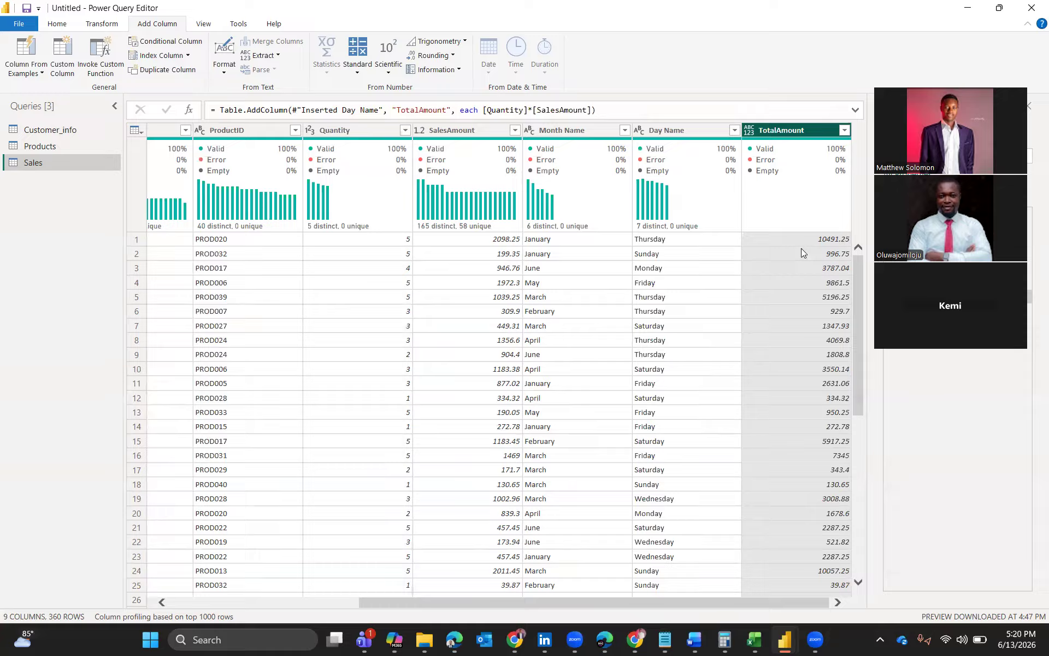
Look through the TotalAmount values and change the column's data type to Decimal Number.
scroll(817, 251, down, 8)
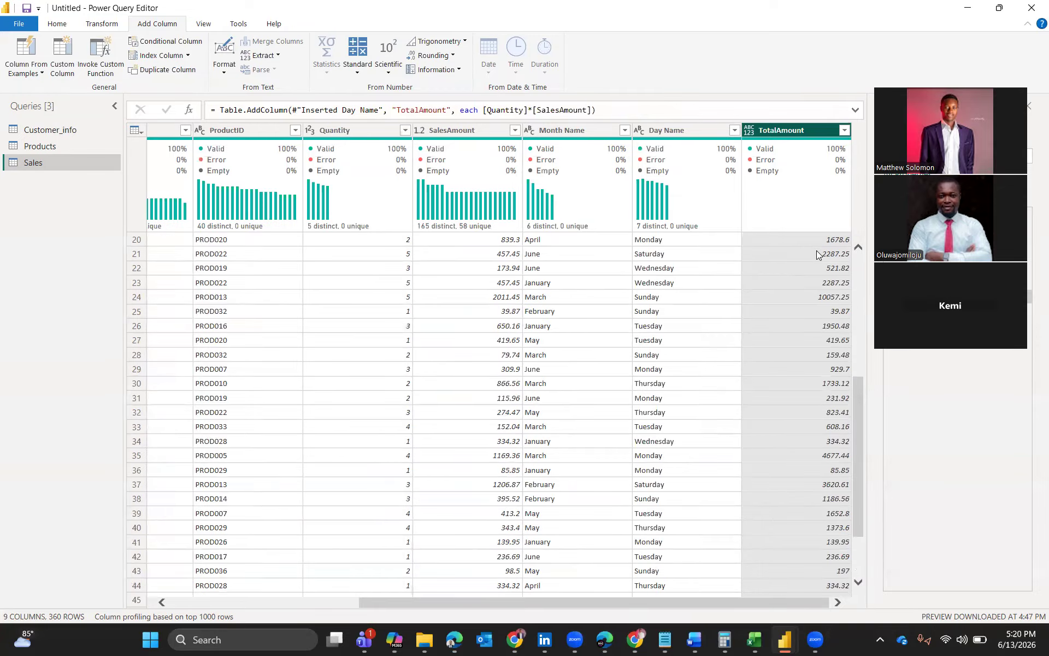
scroll(817, 251, up, 8)
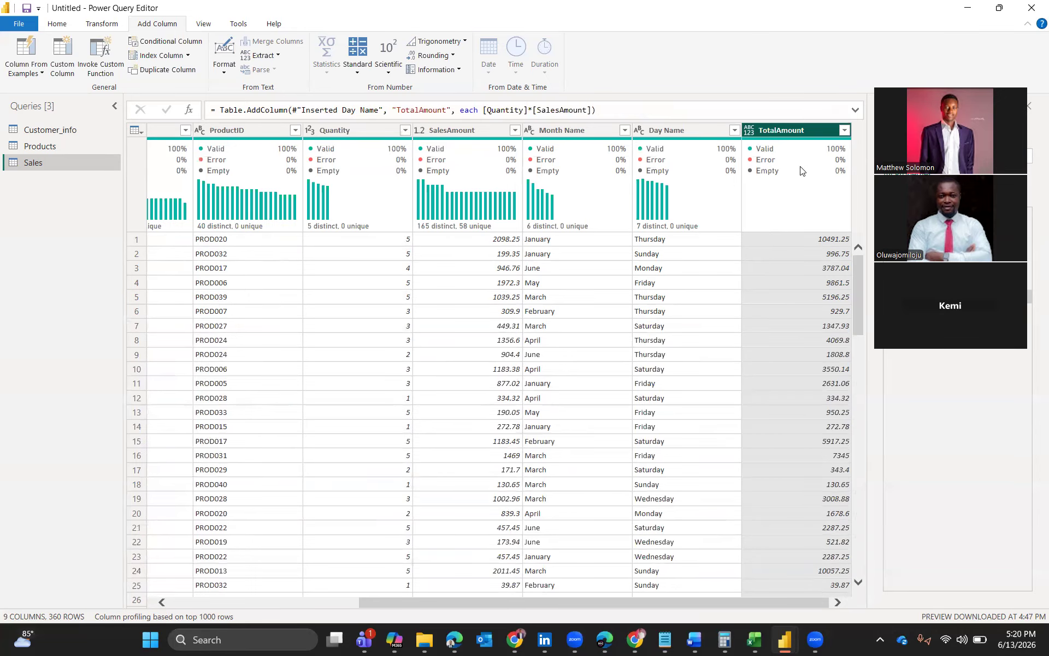
right_click(774, 131)
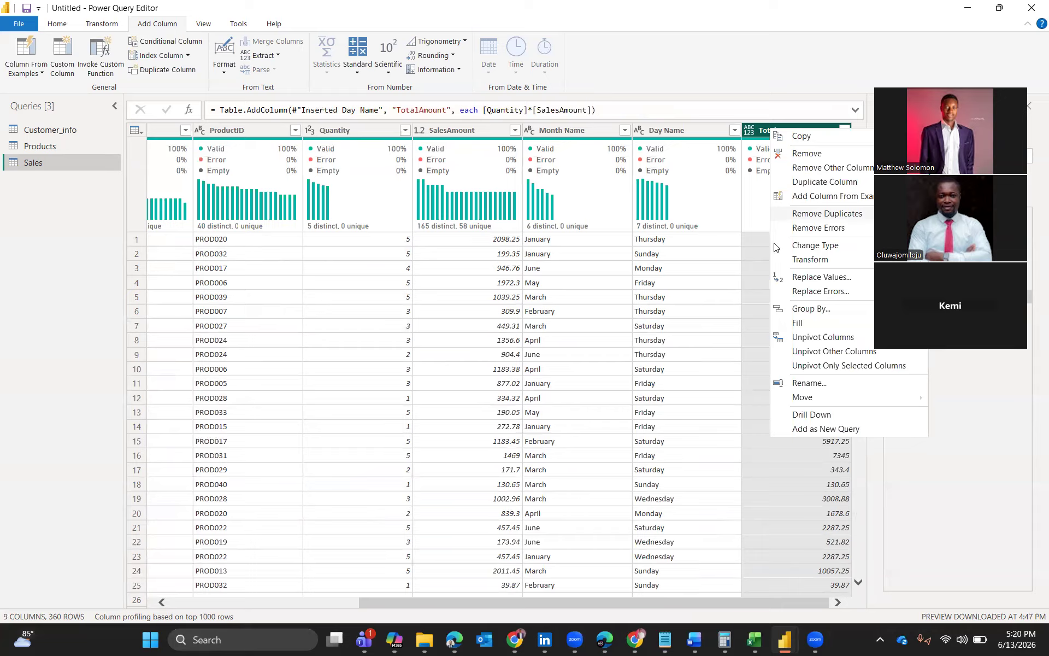
mouse_move(776, 246)
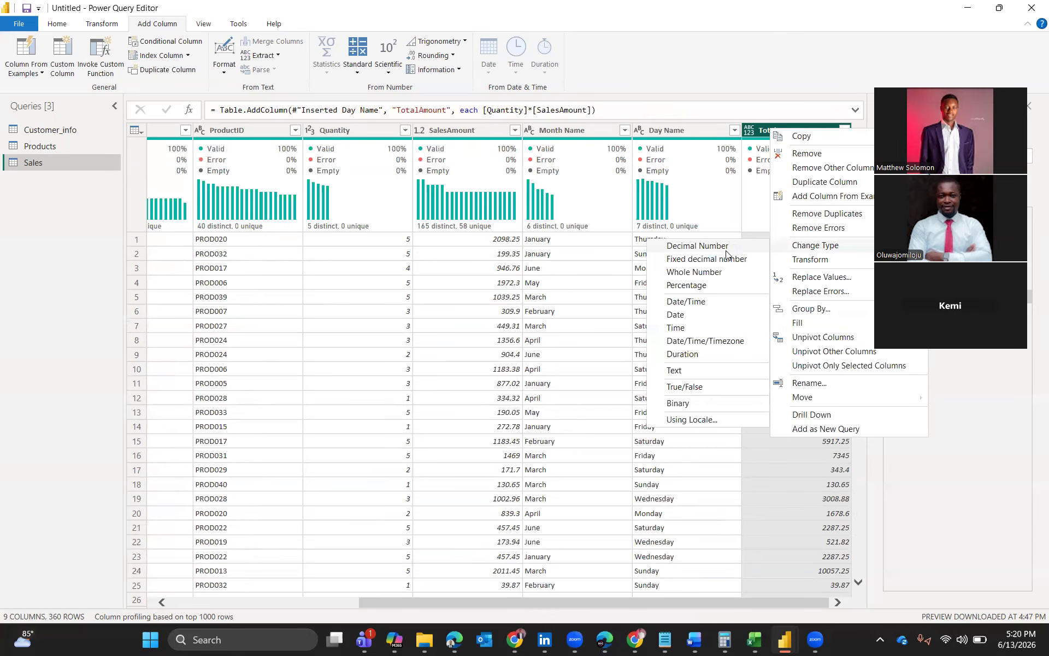
click(733, 246)
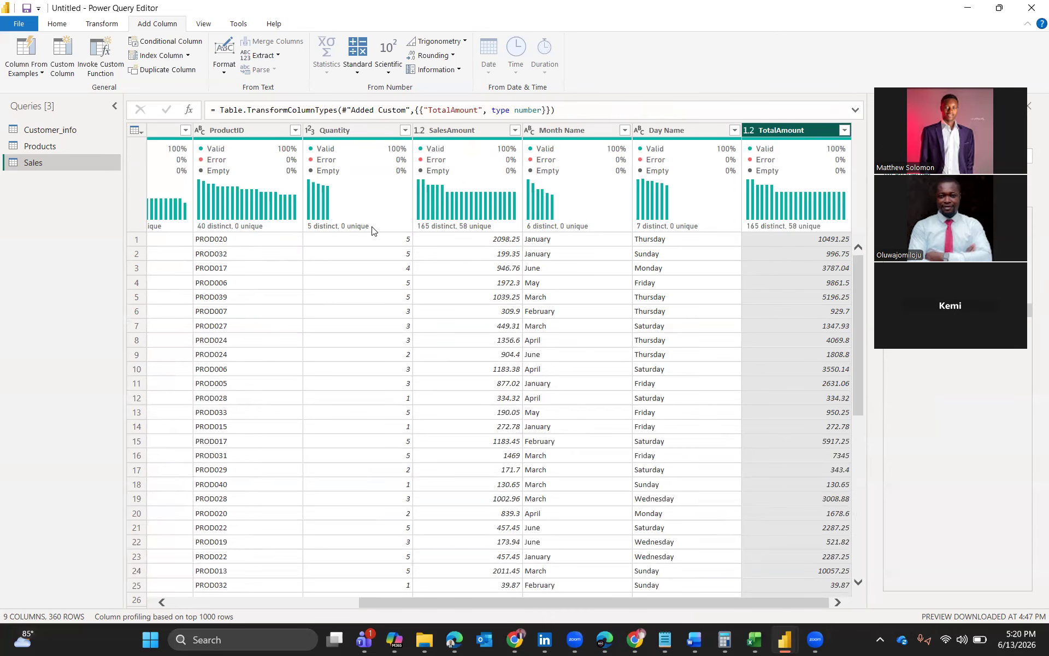
Check the Products query for comparison and sort the Sales rows by ProductID in ascending order.
click(43, 152)
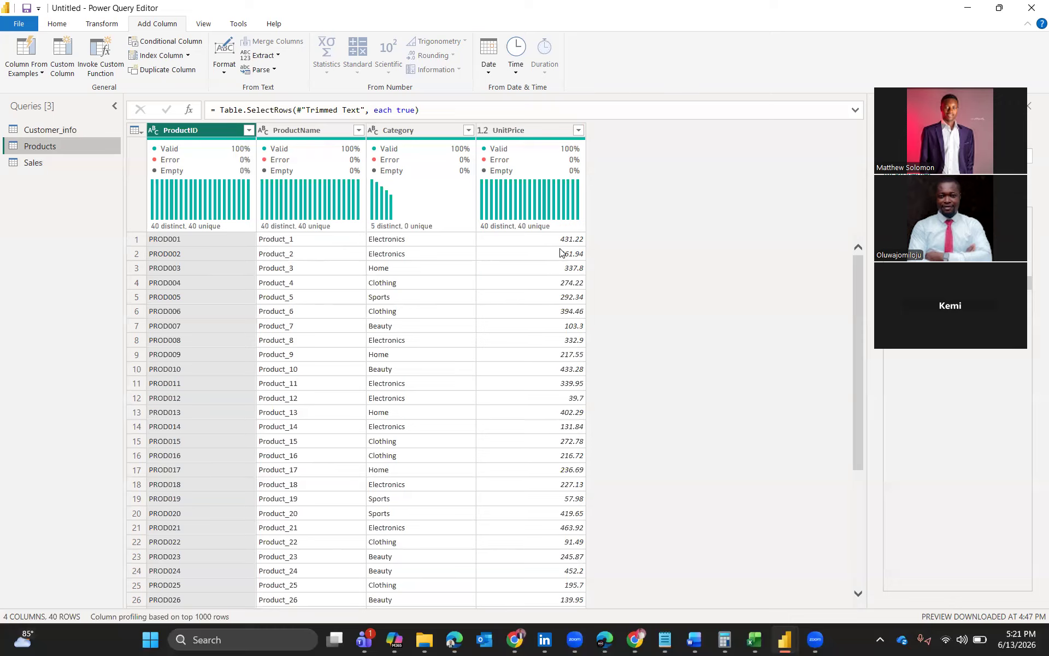
click(47, 159)
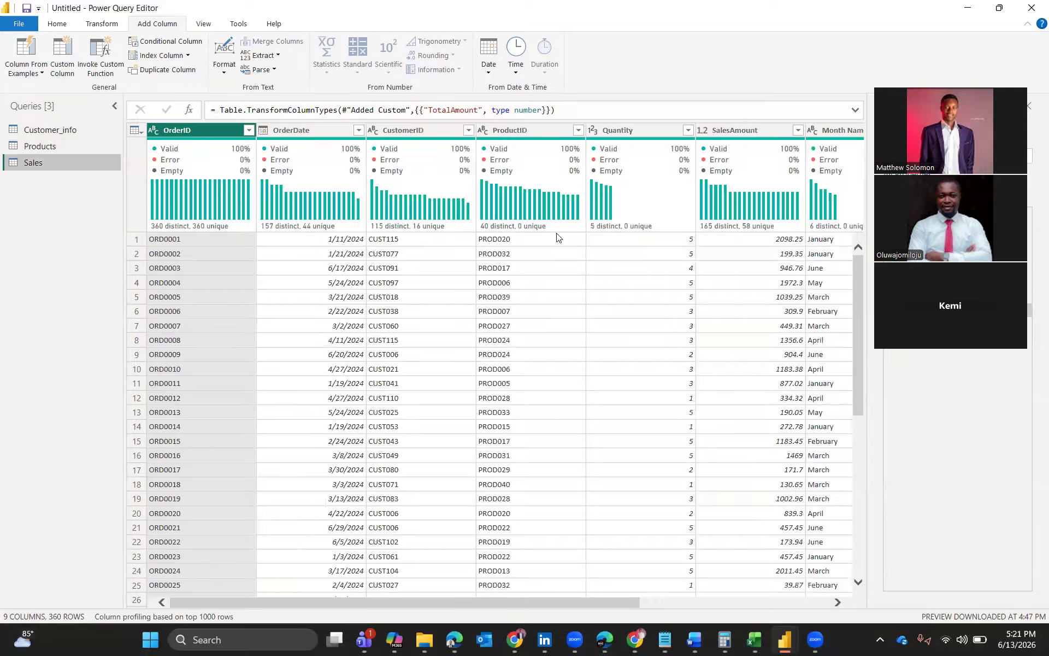
click(577, 131)
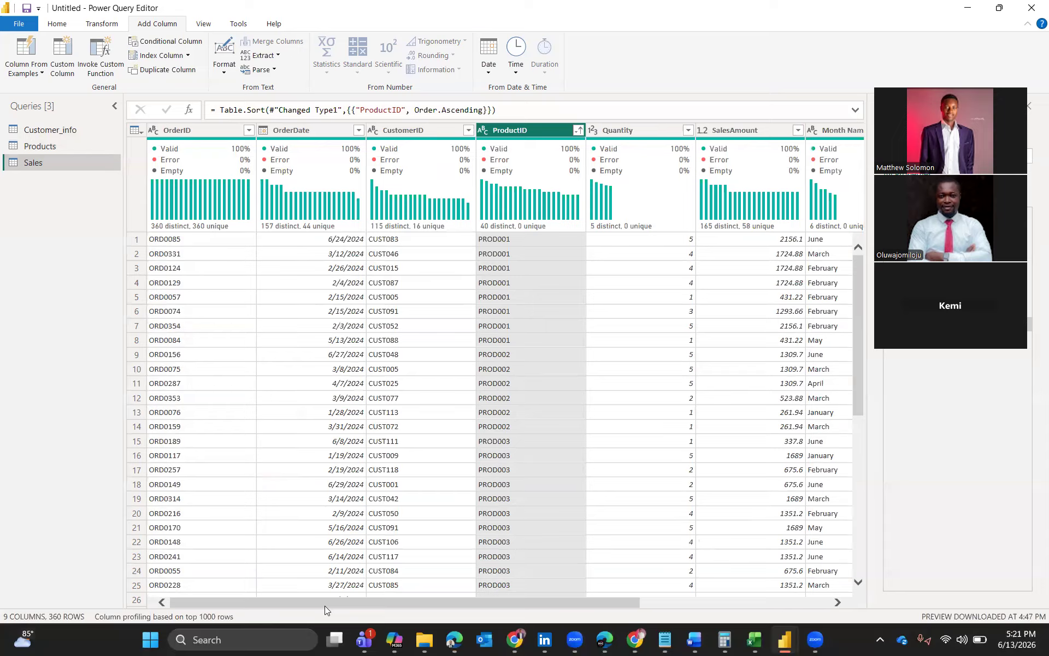
scroll(417, 424, right, 2)
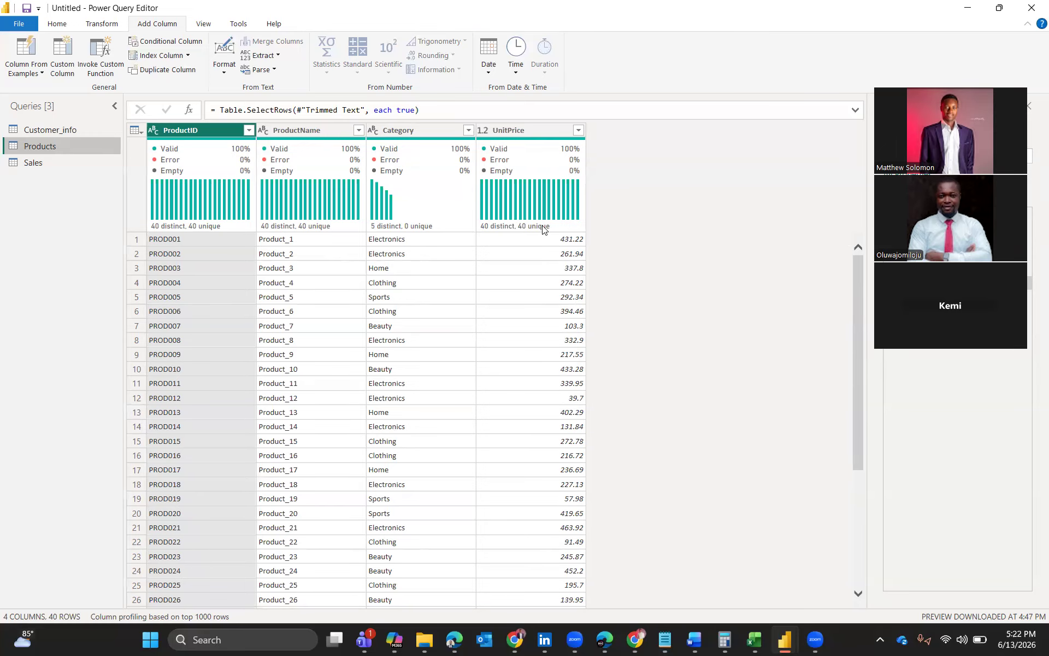
Return to the Sales query and examine the TotalAmount column's values beside Quantity and SalesAmount.
click(24, 161)
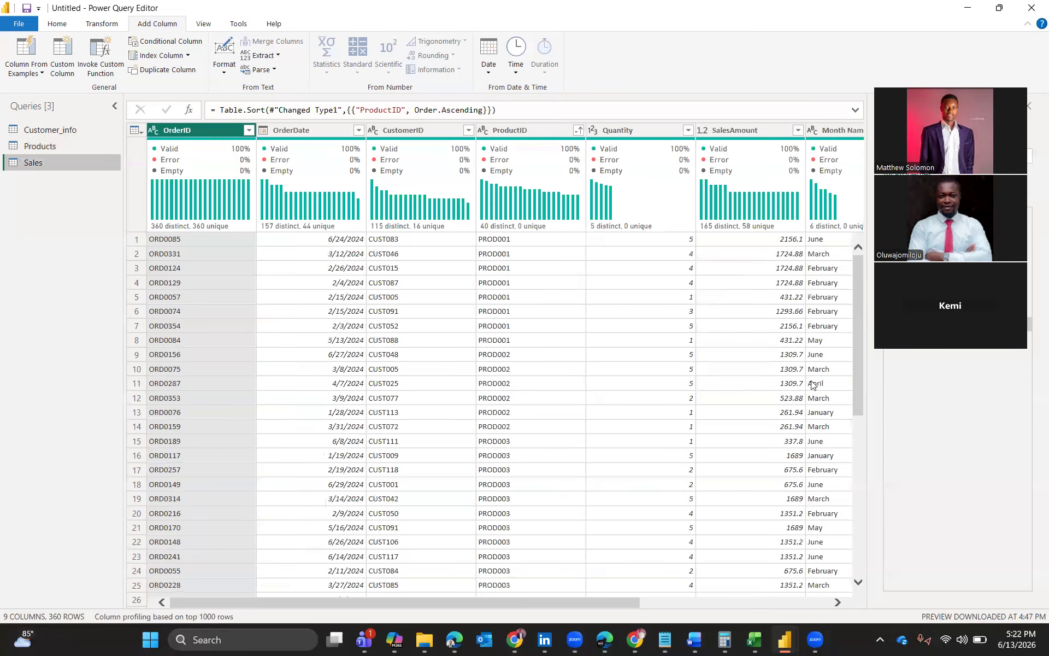
scroll(812, 384, right, 5)
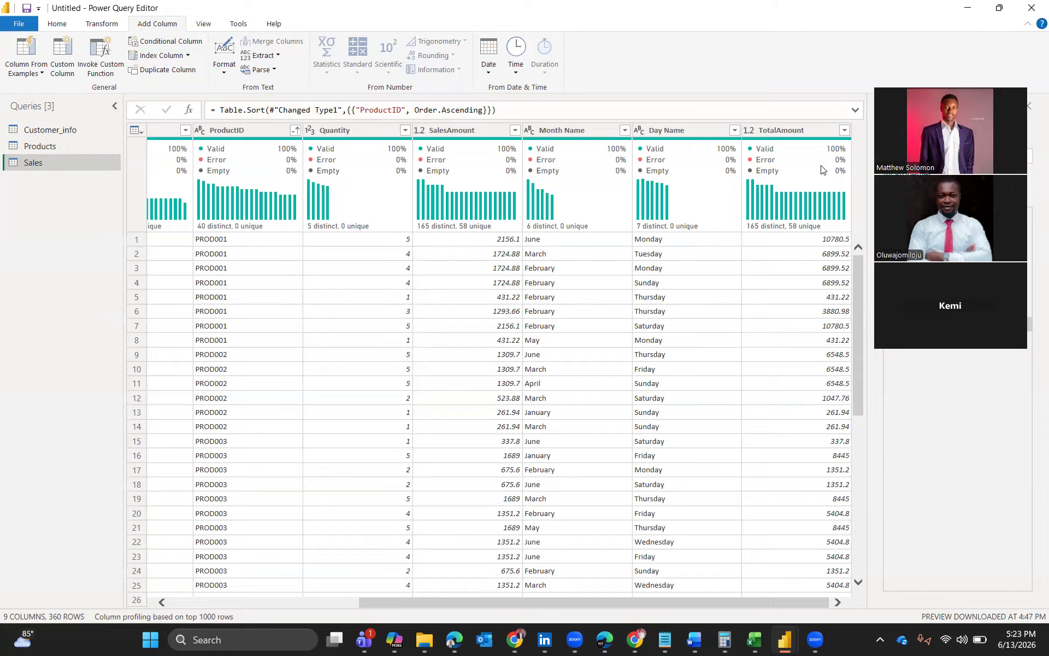
click(800, 130)
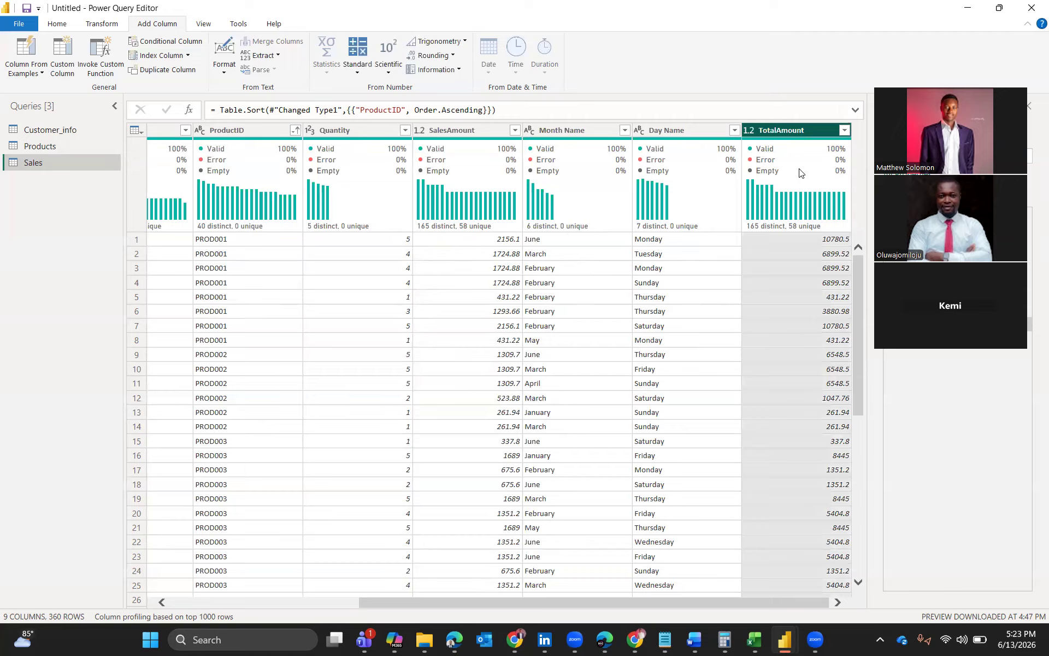
mouse_move(800, 173)
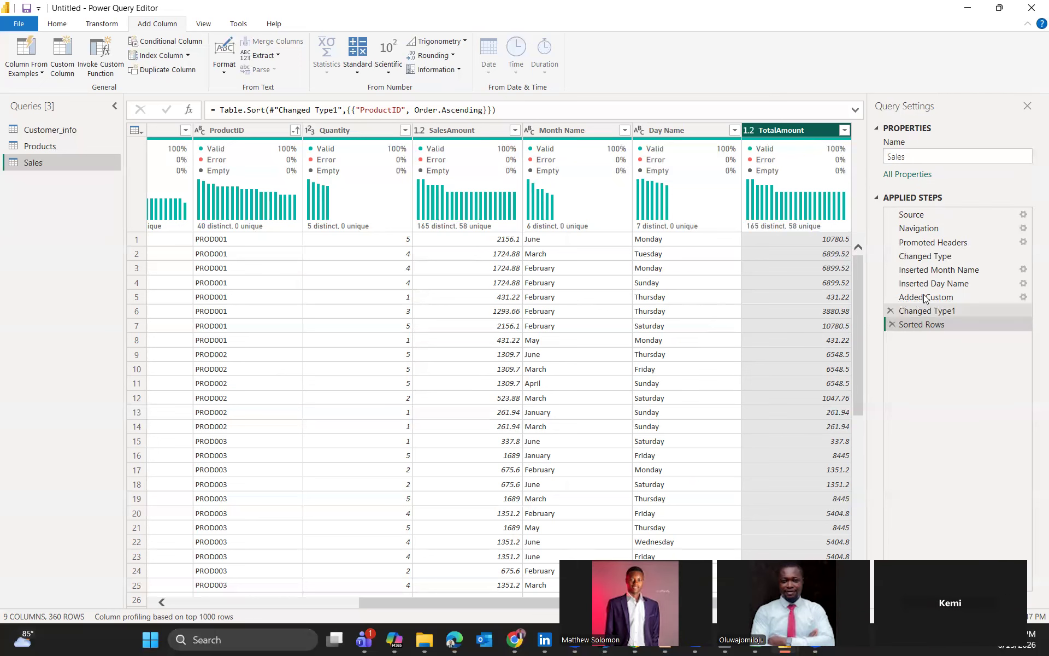
Review the settings and available columns of the Added Custom step in the Sales query, and close them without changes.
click(925, 299)
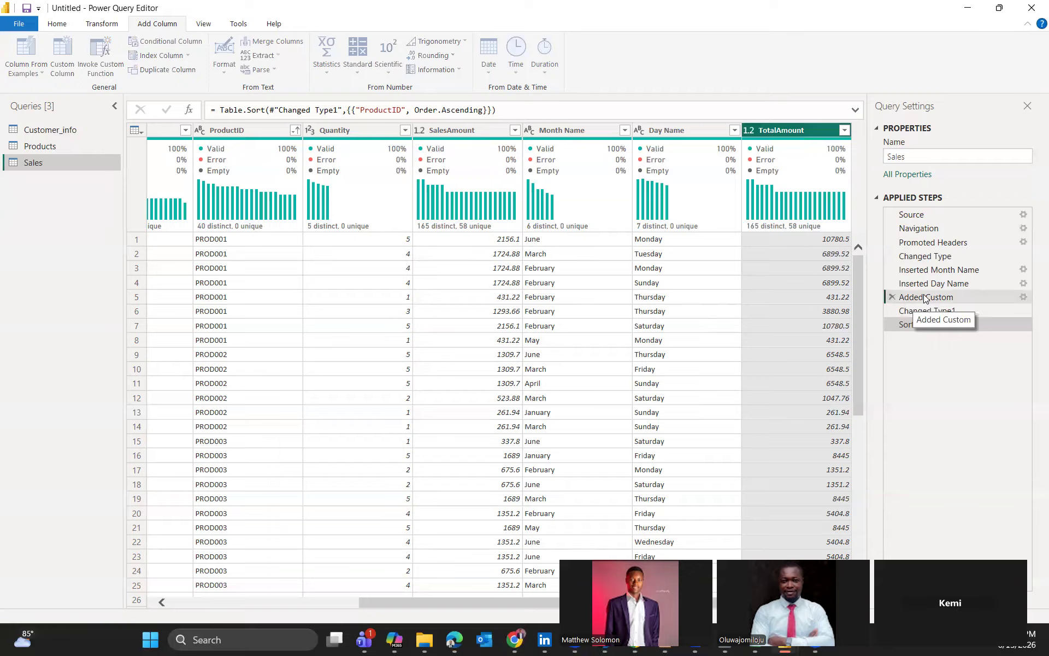
double_click(925, 298)
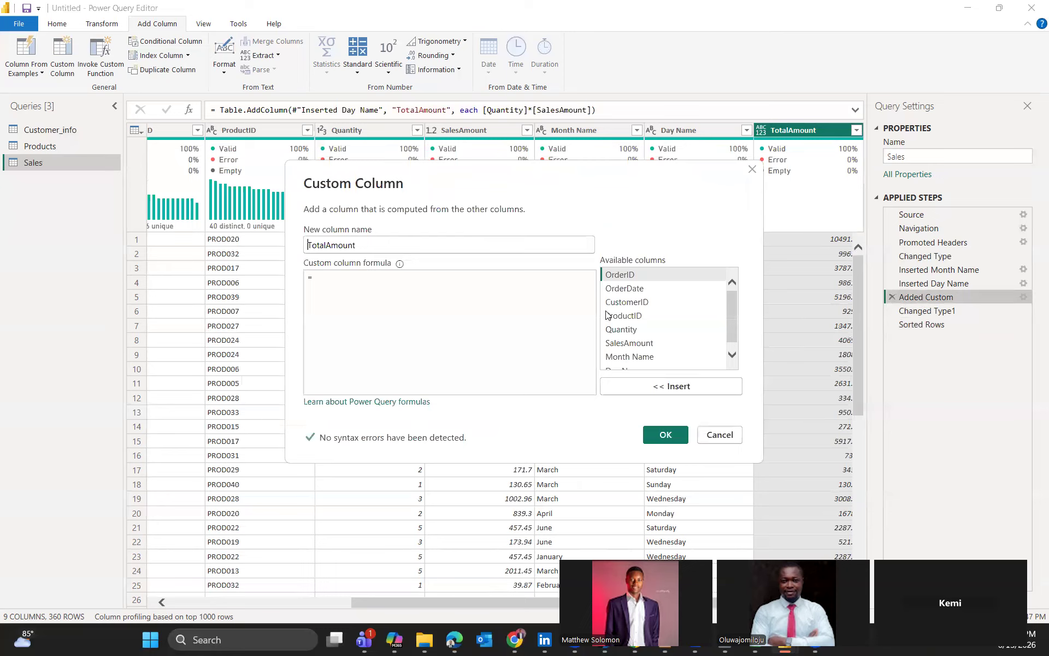
scroll(693, 317, down, 1)
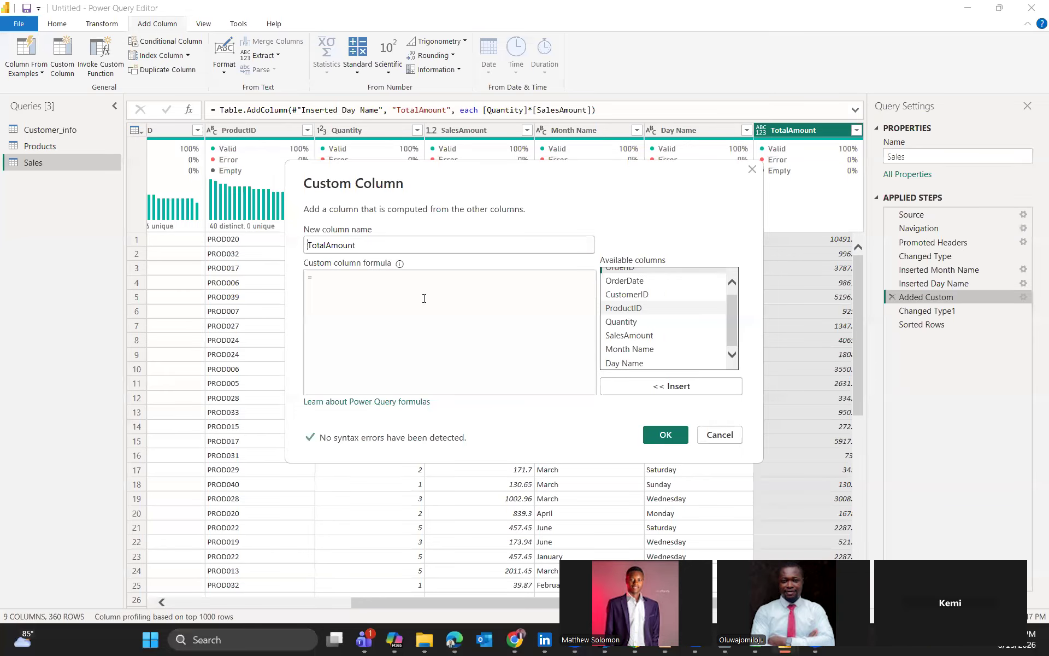
click(752, 170)
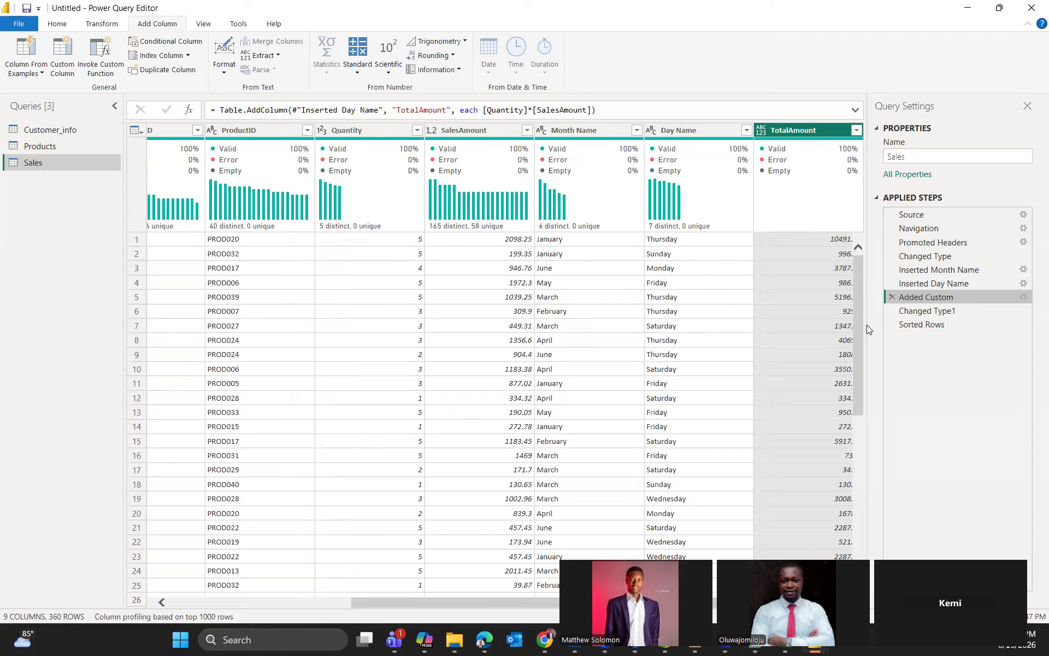
Delete the Added Custom and Changed Type1 steps from the Sales query to remove the TotalAmount column.
click(891, 297)
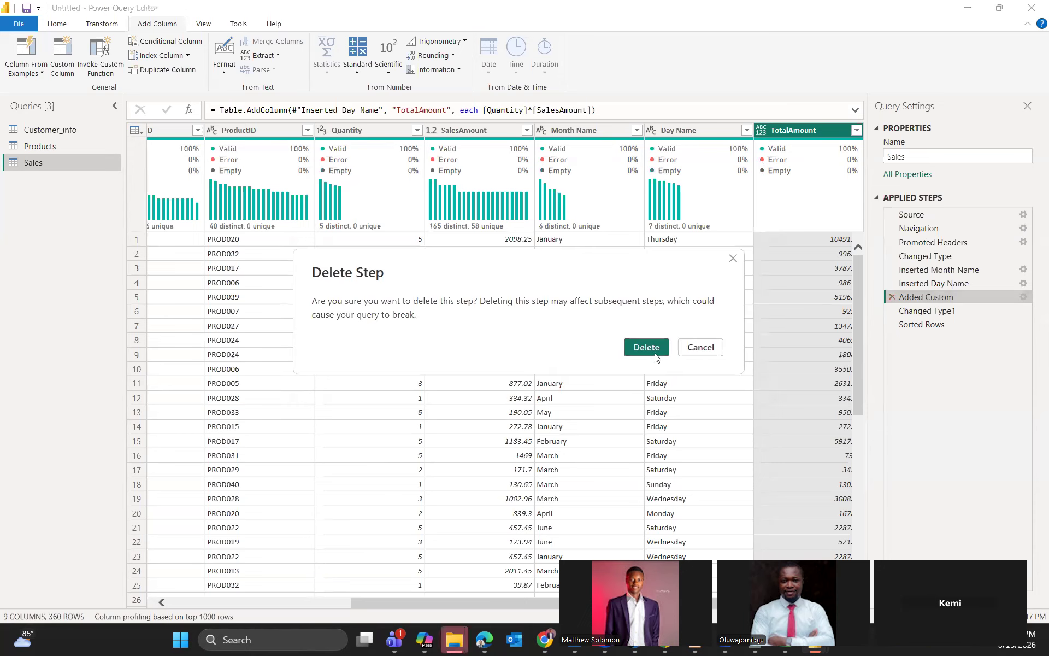
click(647, 348)
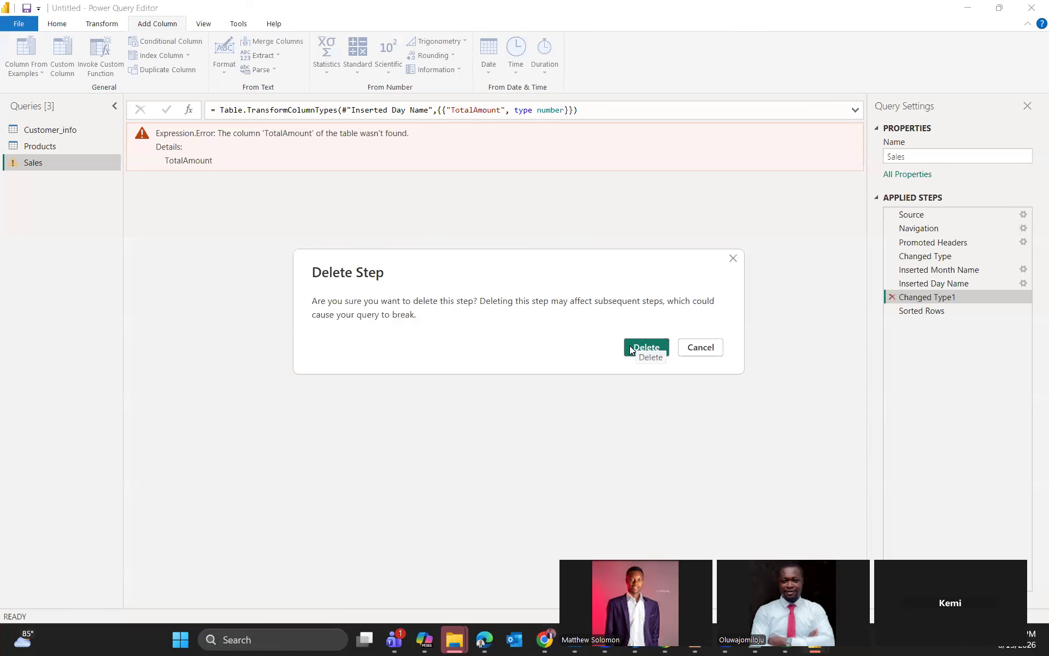
click(631, 349)
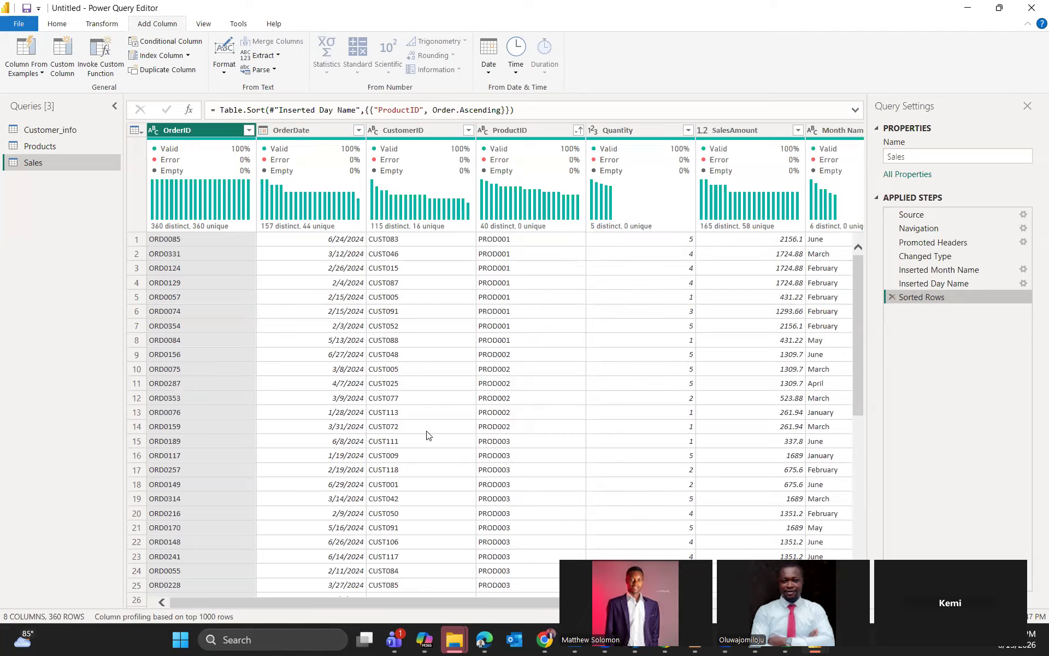
Duplicate the OrderID column in the Sales query.
right_click(214, 134)
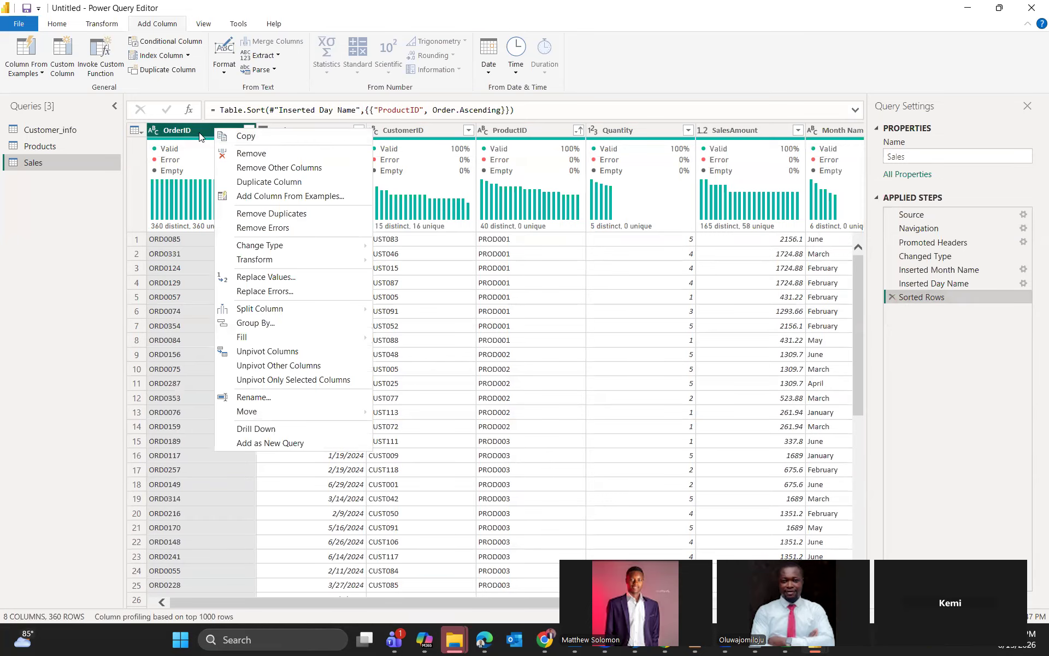
click(271, 183)
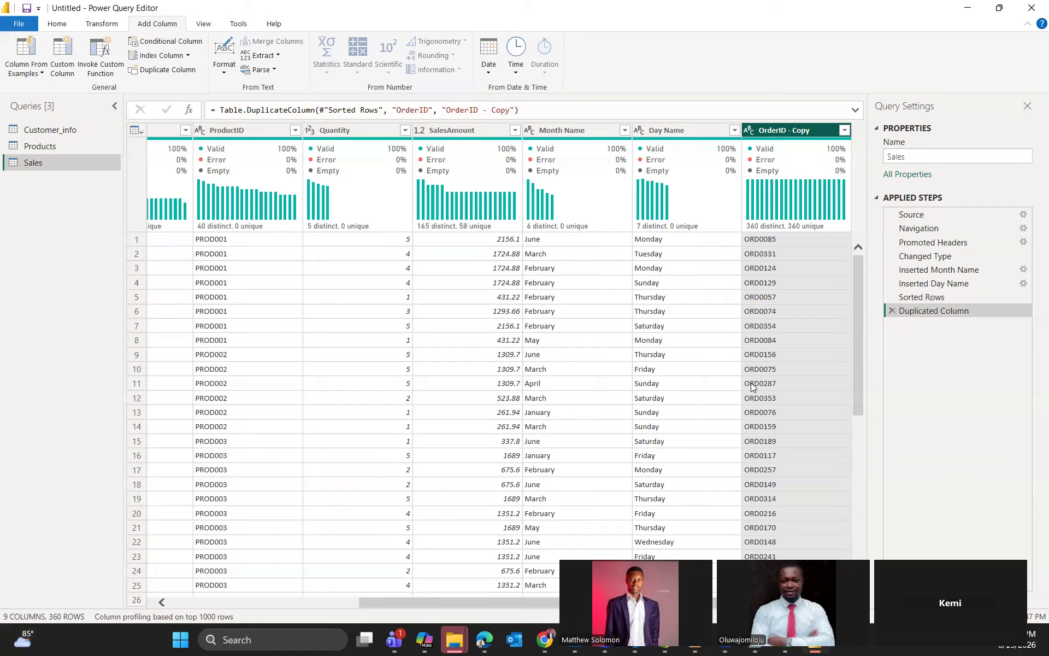
Try splitting the OrderID - Copy column by non-digit to digit, check the resulting columns and remove the split.
right_click(785, 130)
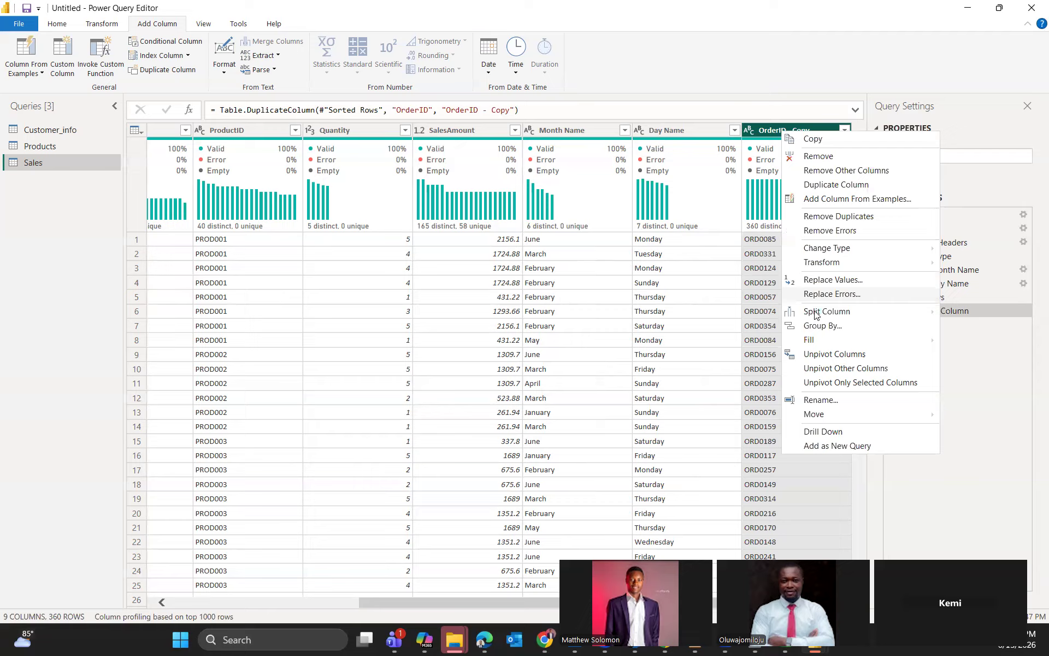
mouse_move(815, 315)
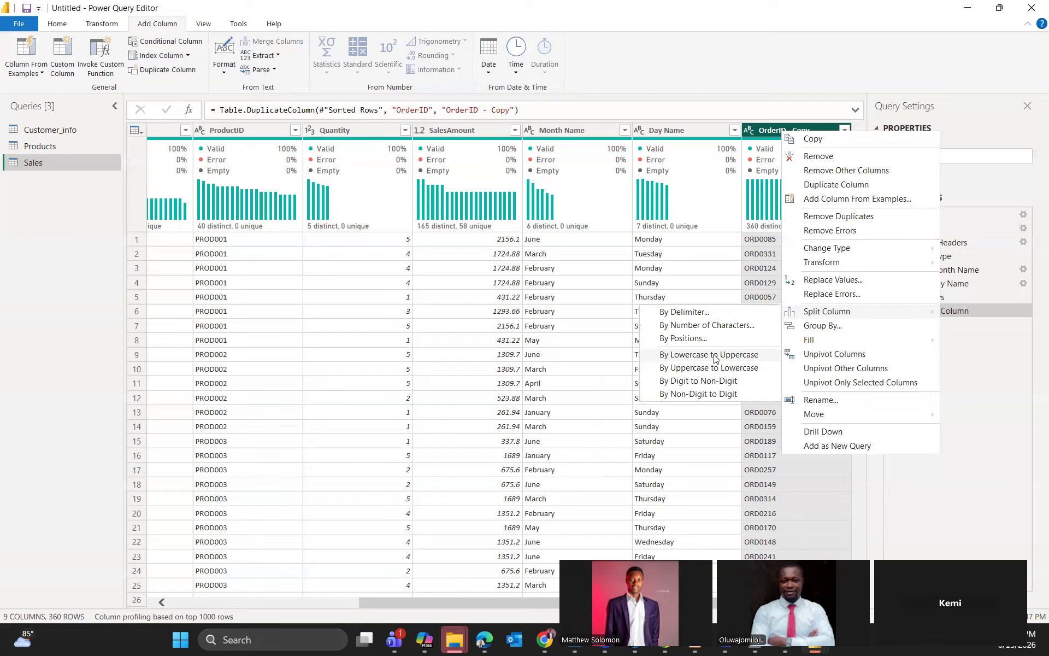
click(702, 394)
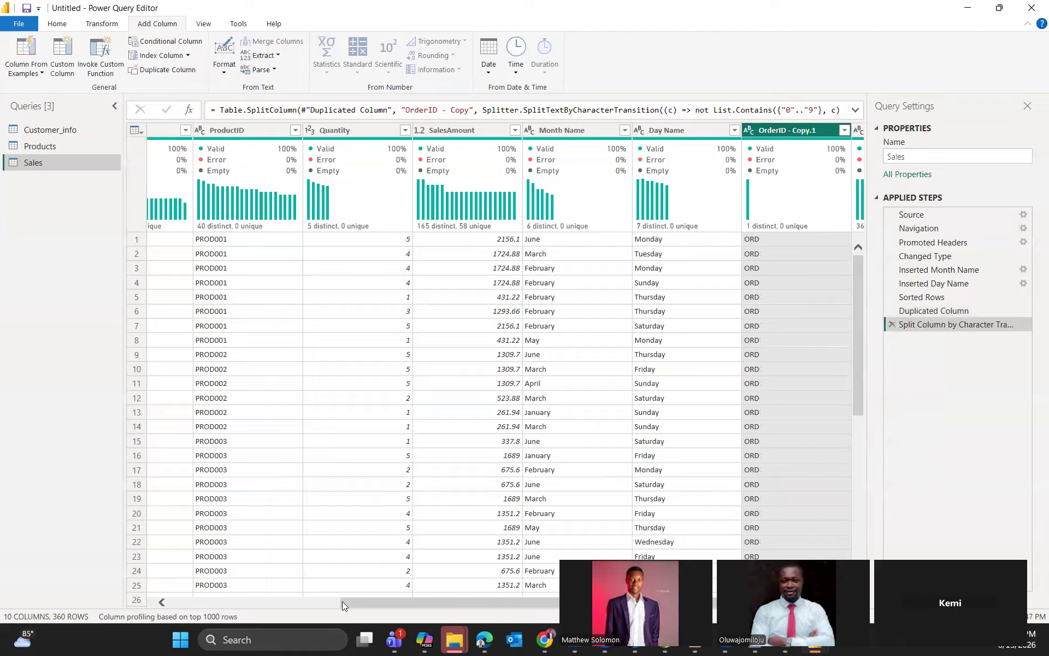
scroll(344, 602, right, 2)
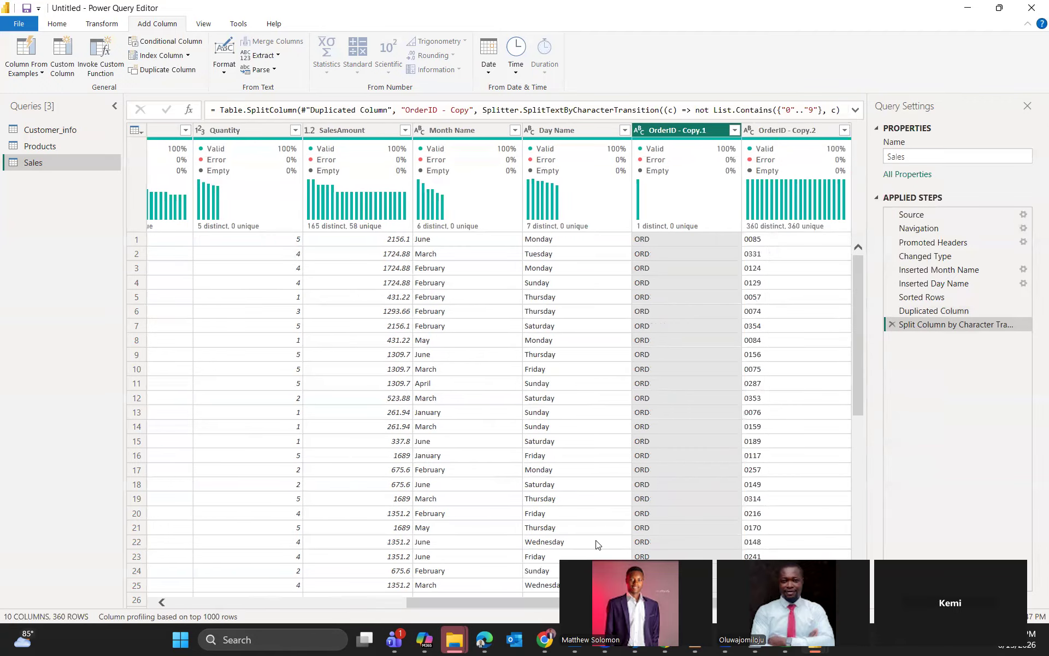
click(893, 325)
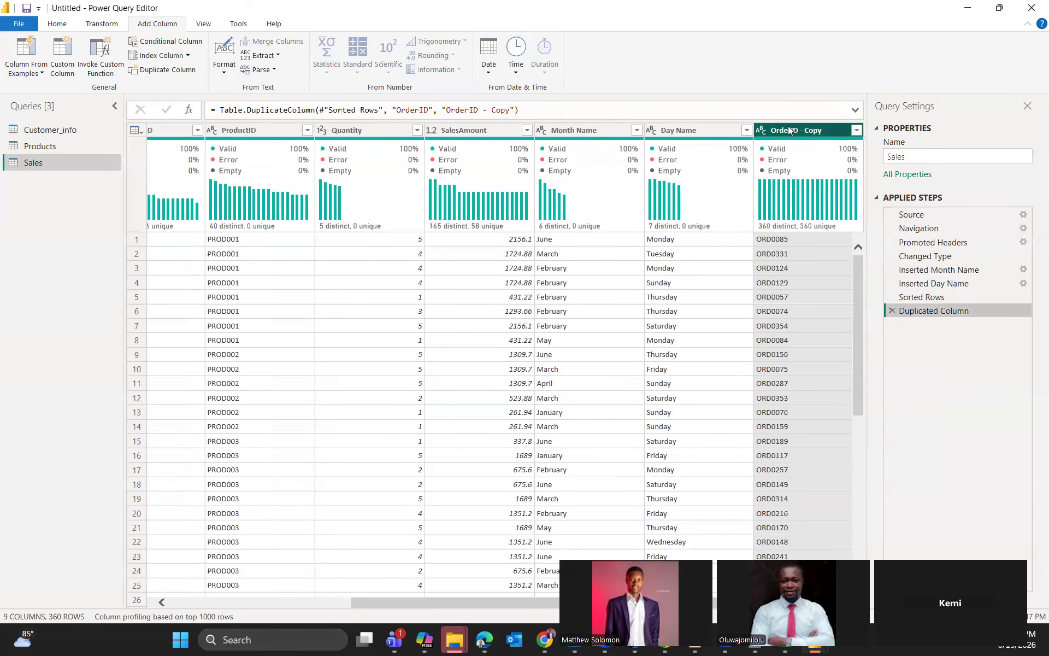
Try splitting the OrderID - Copy column by digit to non-digit, check the resulting columns and remove the split.
right_click(787, 129)
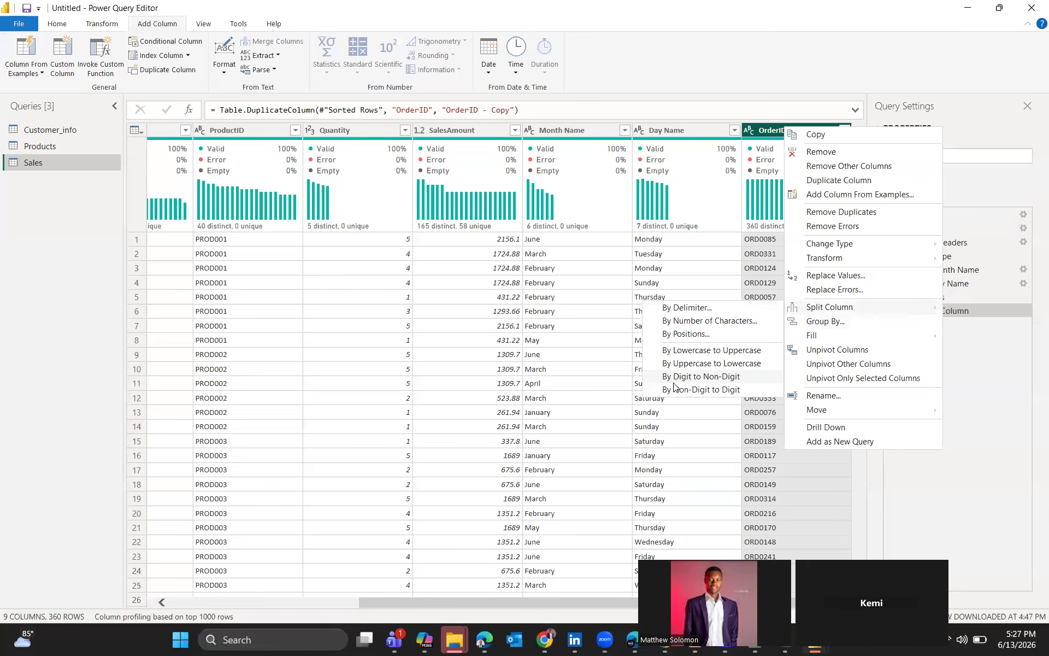
click(674, 388)
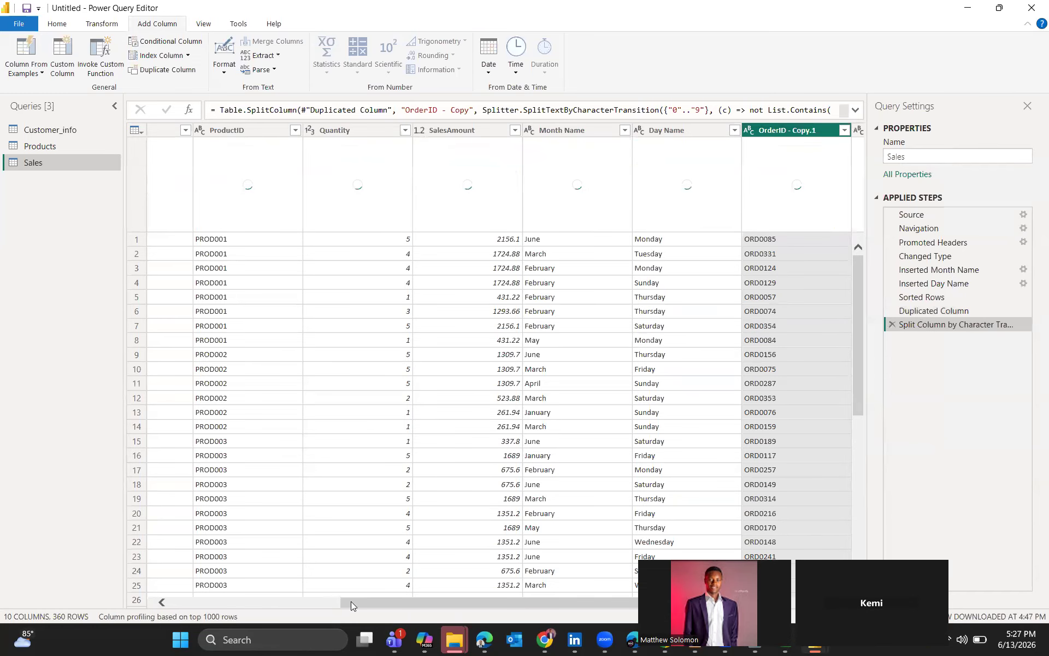
drag(352, 602, 418, 603)
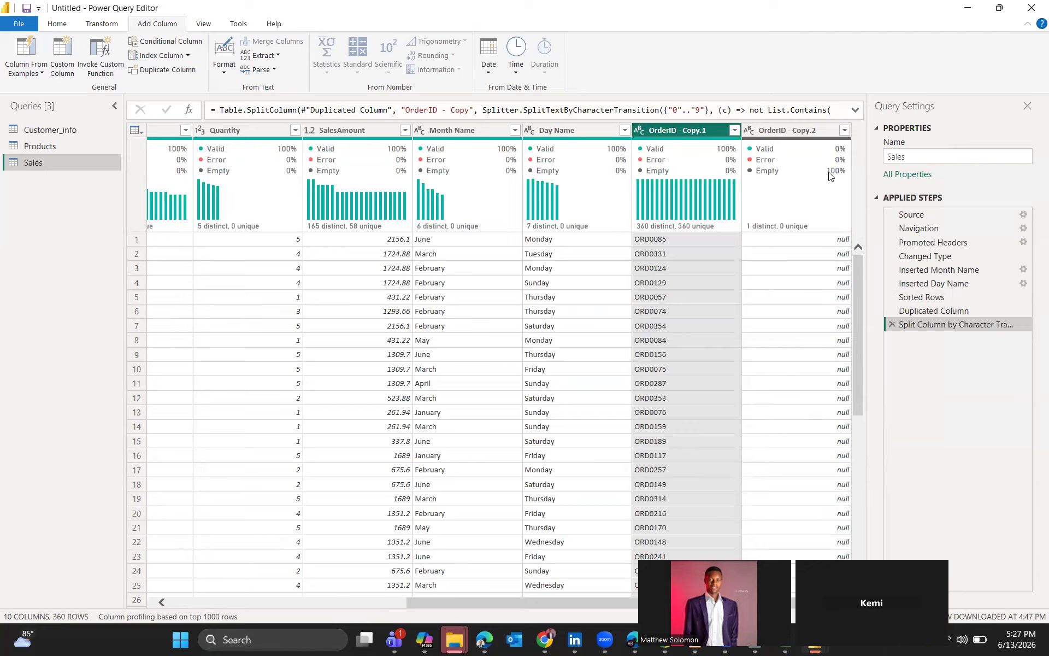
click(892, 325)
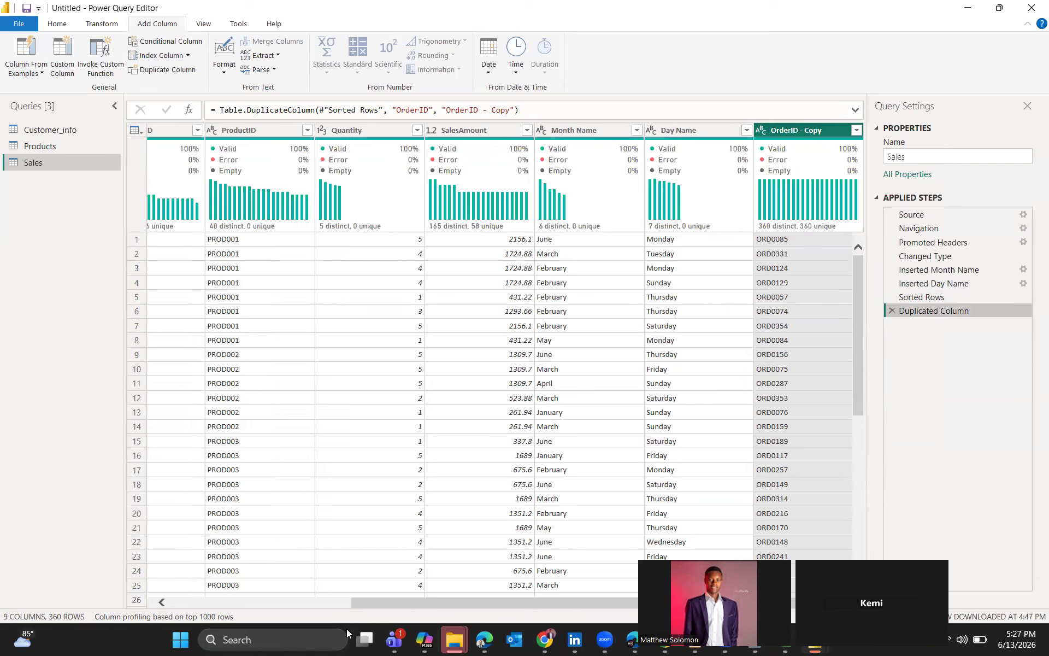
Try splitting OrderID - Copy repeatedly every 3 characters, and remove the type-change and split steps.
scroll(364, 603, right, 1)
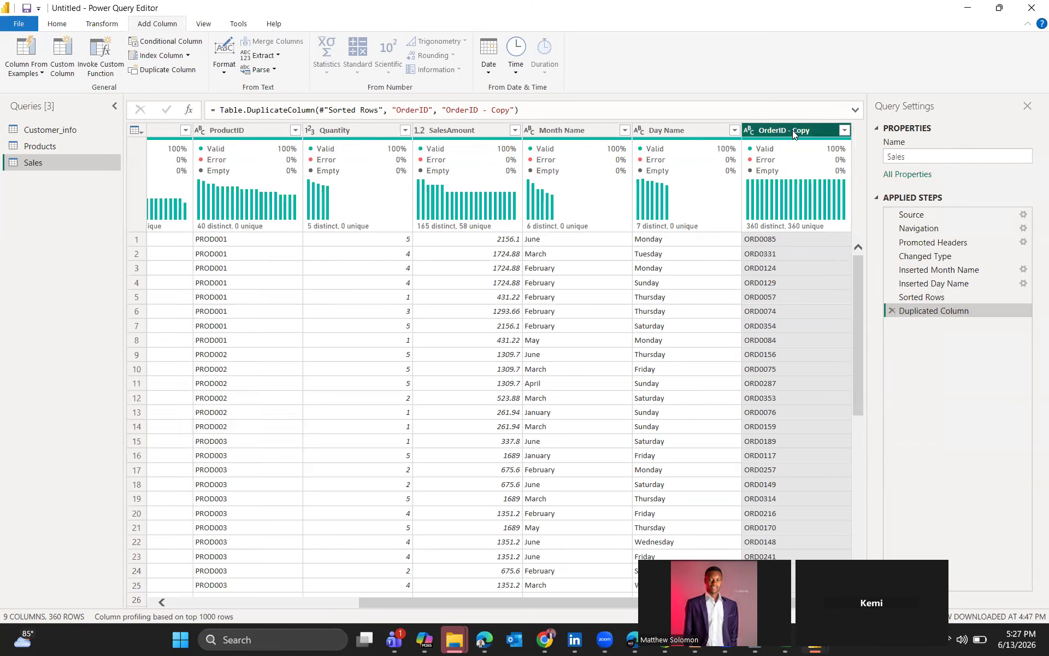
right_click(812, 319)
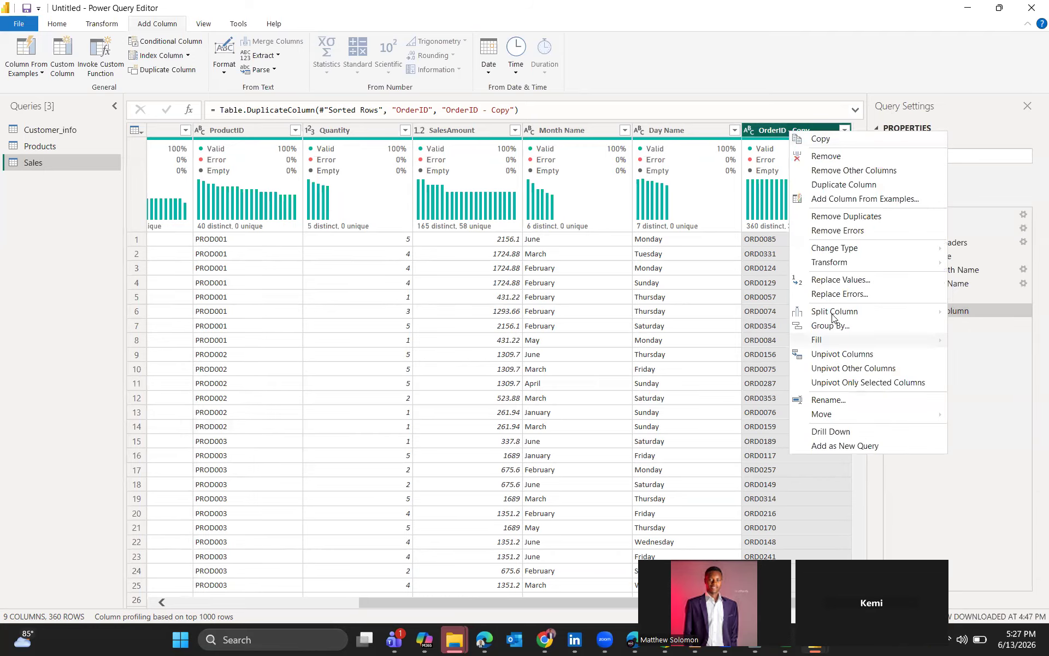
mouse_move(834, 311)
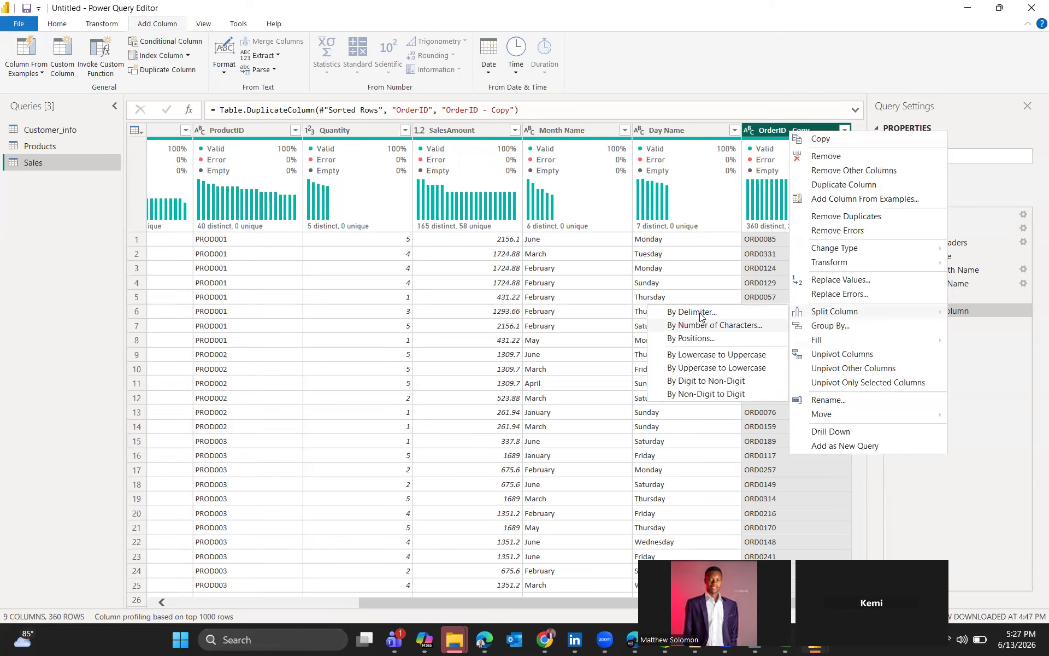
click(703, 325)
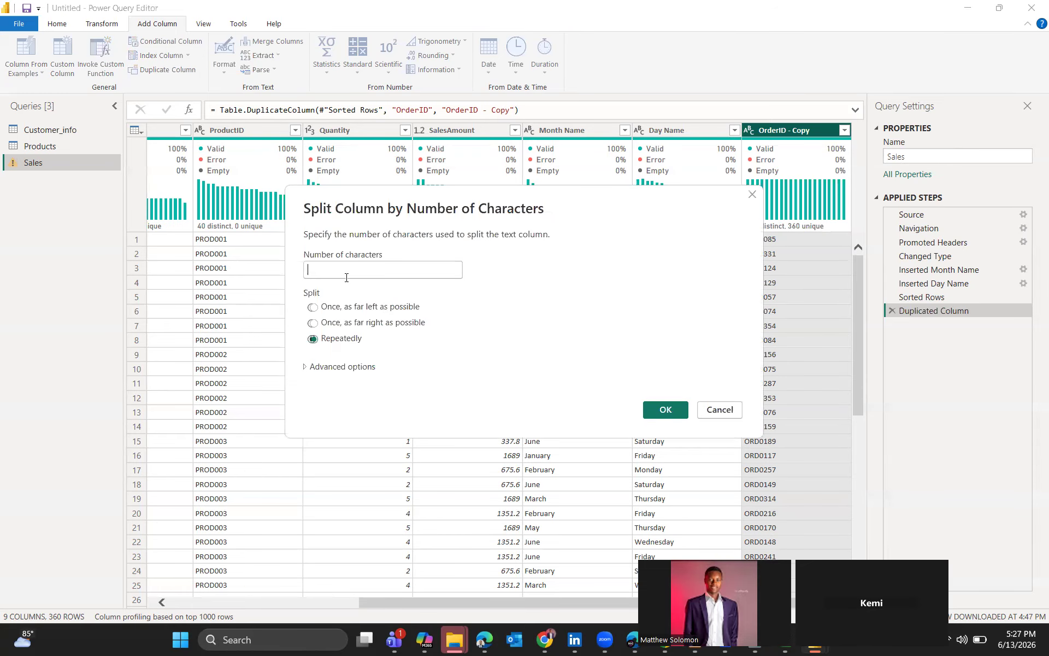
text(3)
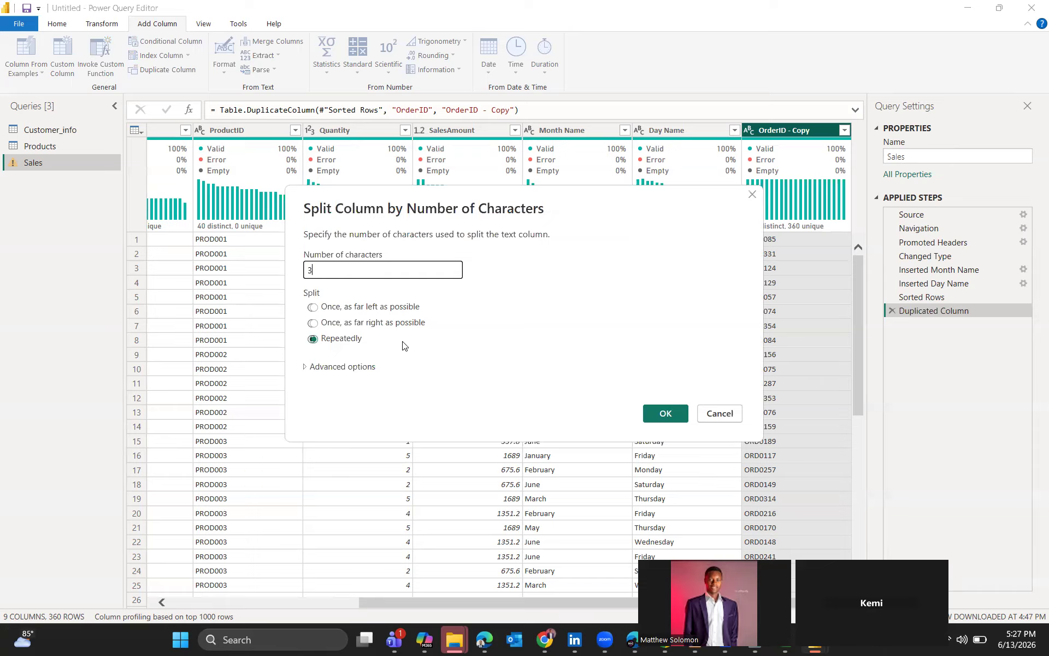
click(672, 413)
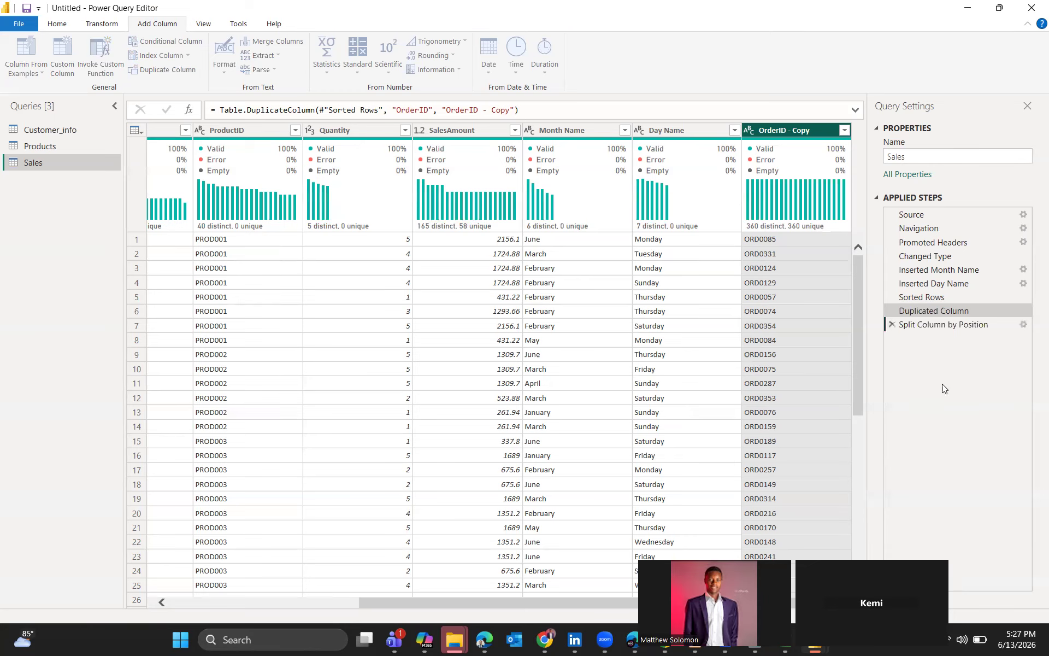
drag(336, 599, 493, 626)
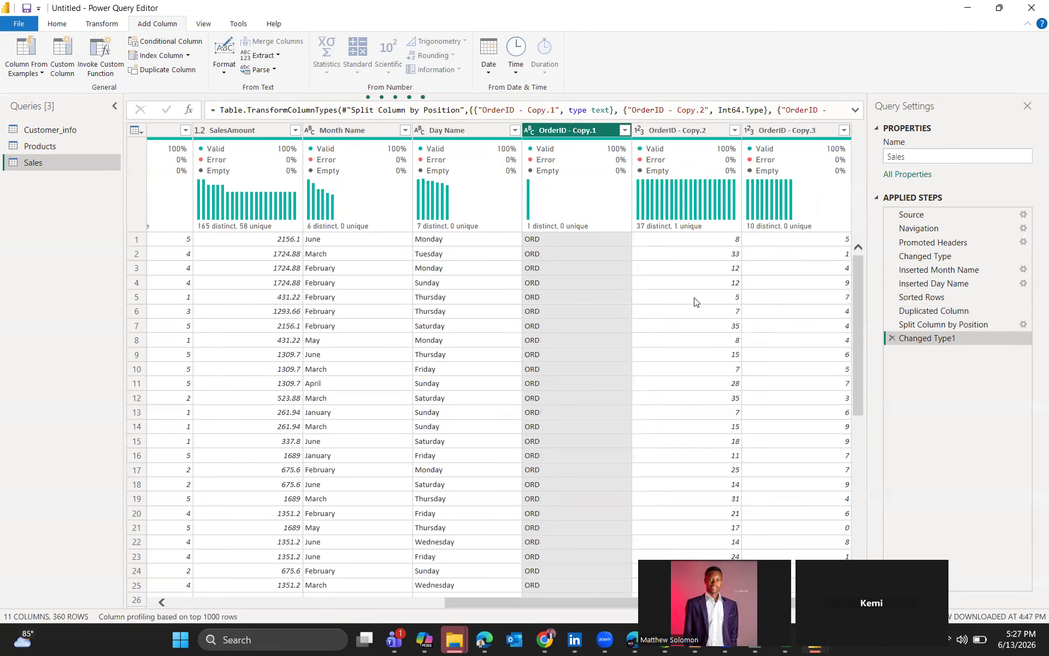
click(890, 340)
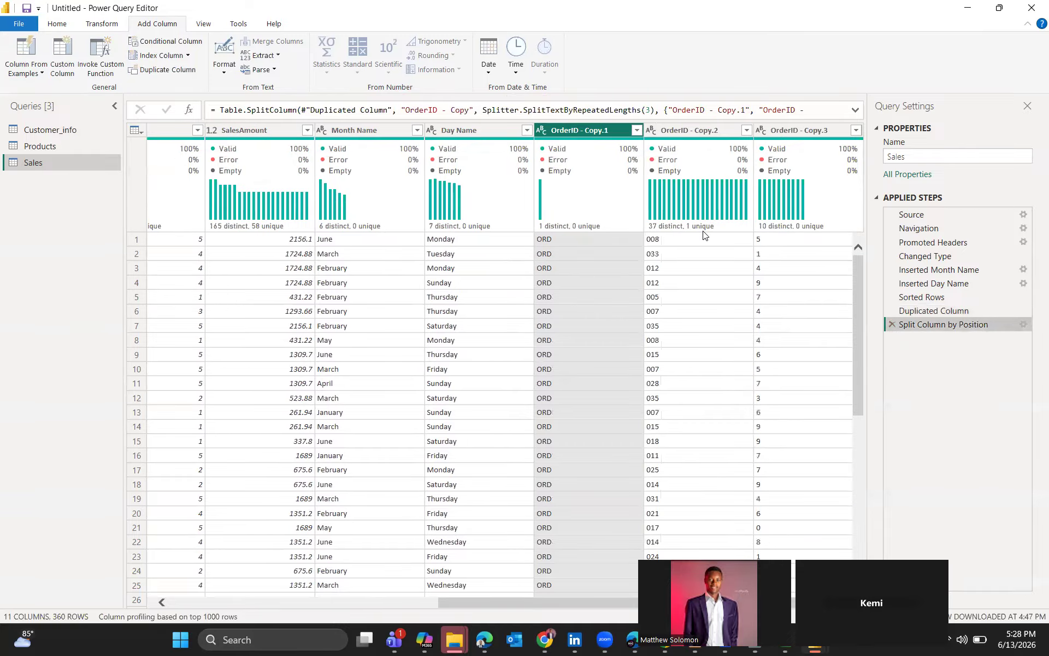
click(891, 325)
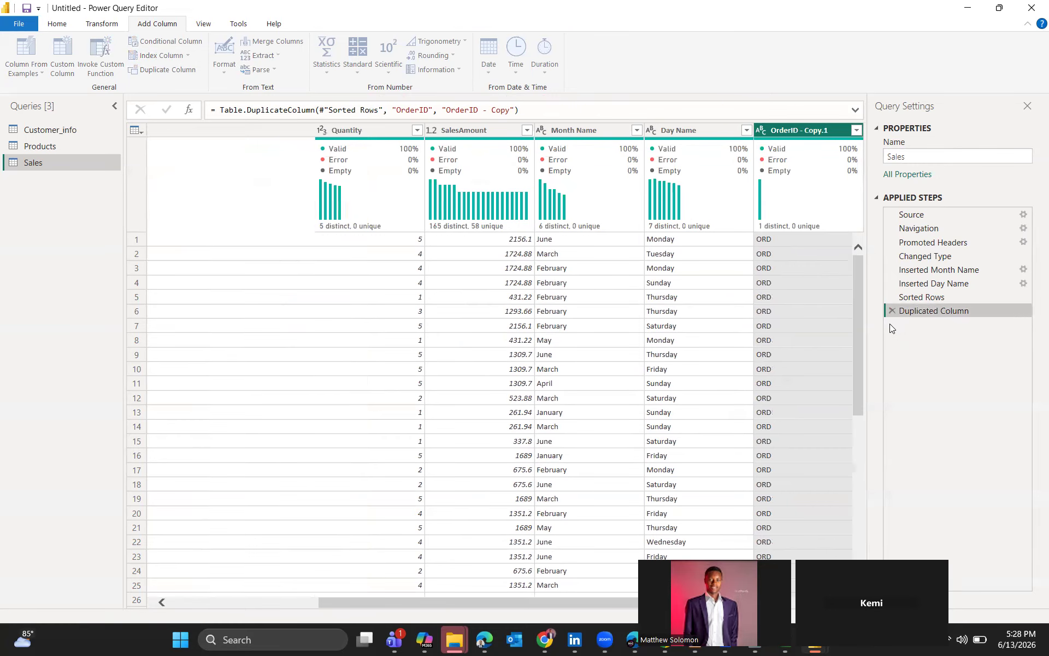
Try splitting OrderID - Copy once after 3 characters, as far left as possible, check the result, and remove the type-change and split steps.
right_click(791, 132)
mouse_move(820, 317)
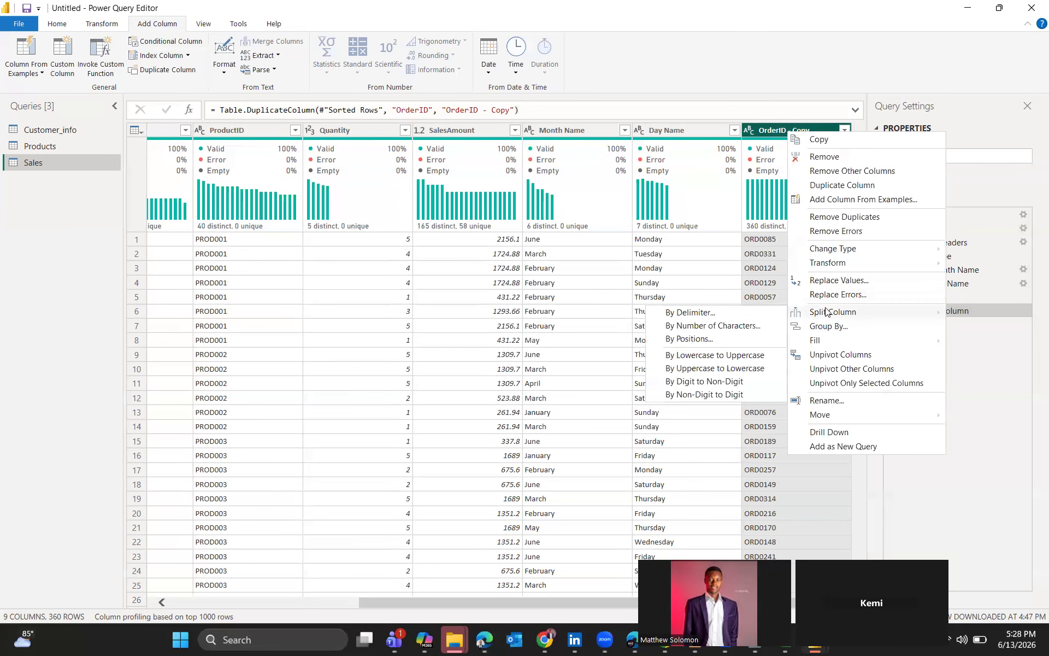
click(684, 335)
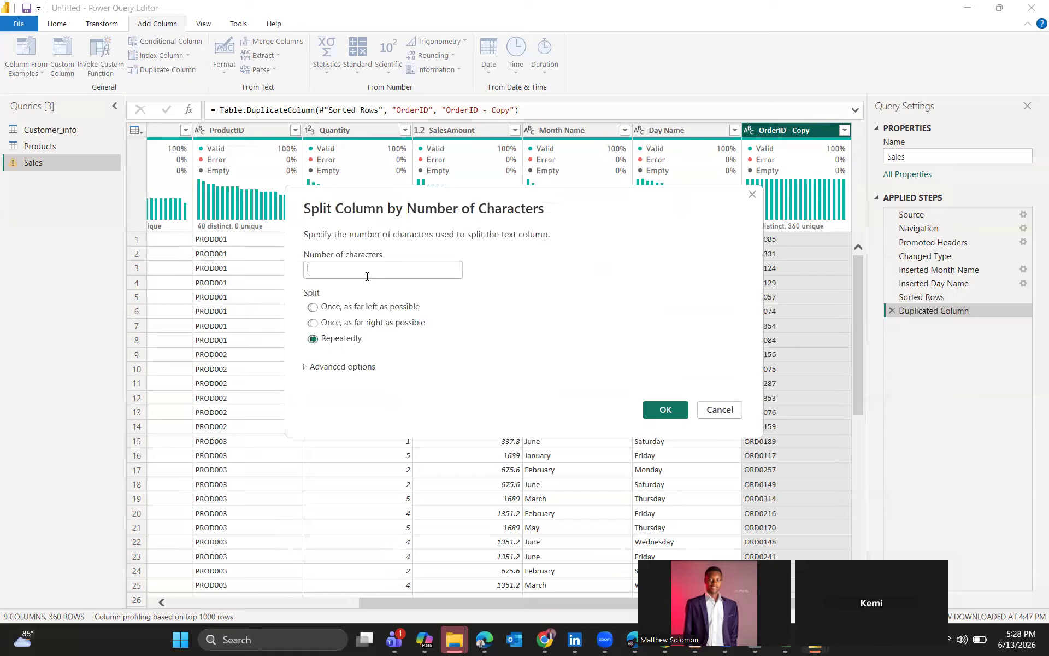
click(329, 313)
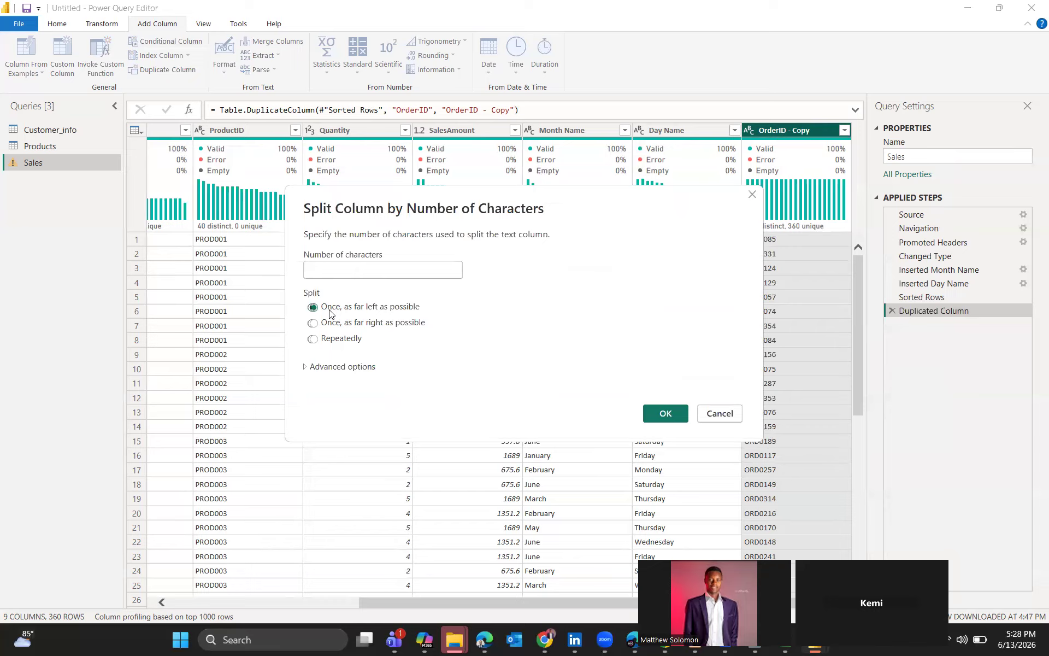
click(328, 275)
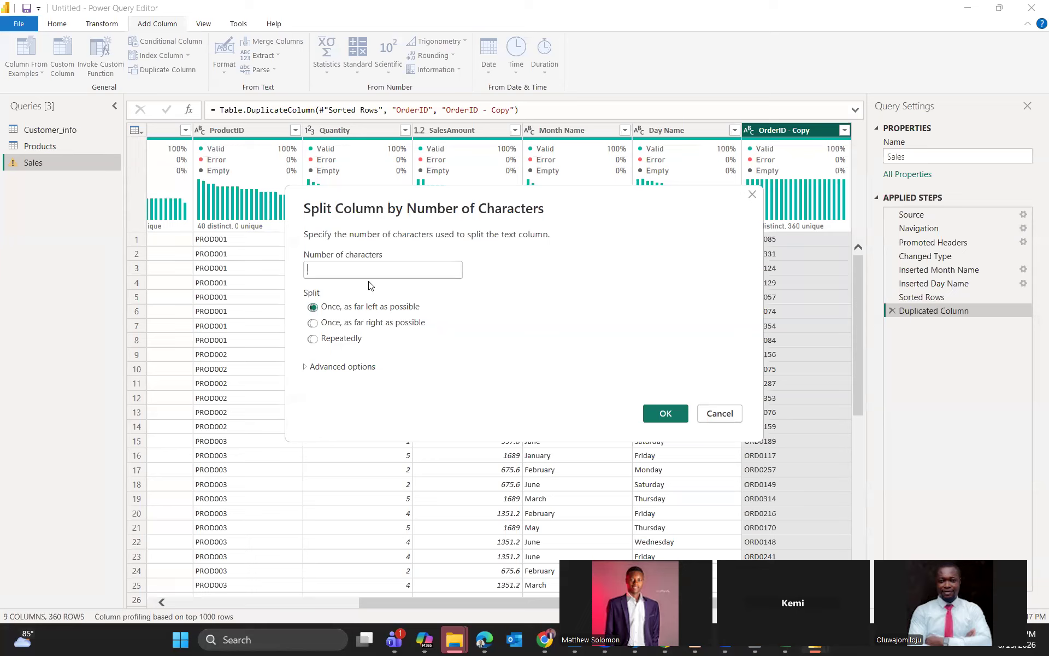
text(3)
click(666, 414)
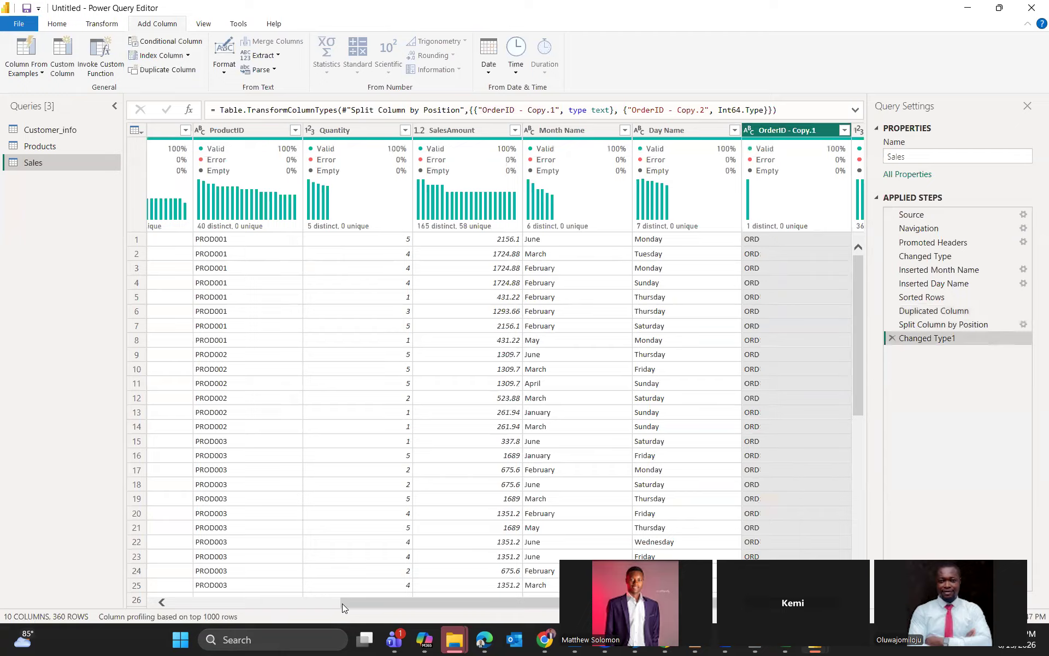
scroll(342, 604, right, 1)
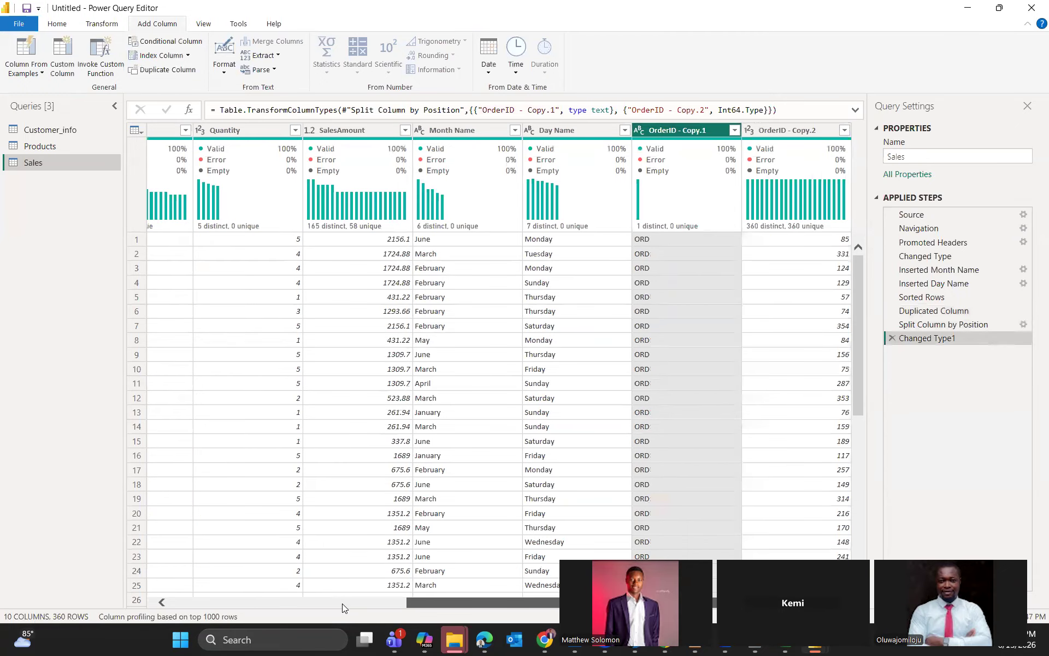
scroll(787, 358, down, 8)
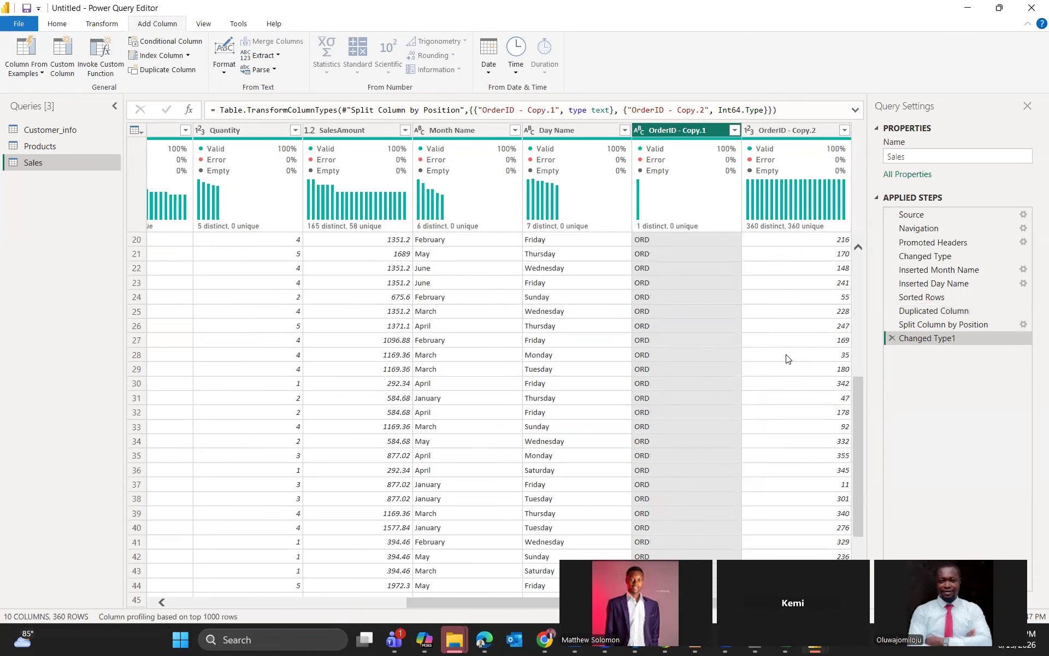
click(892, 339)
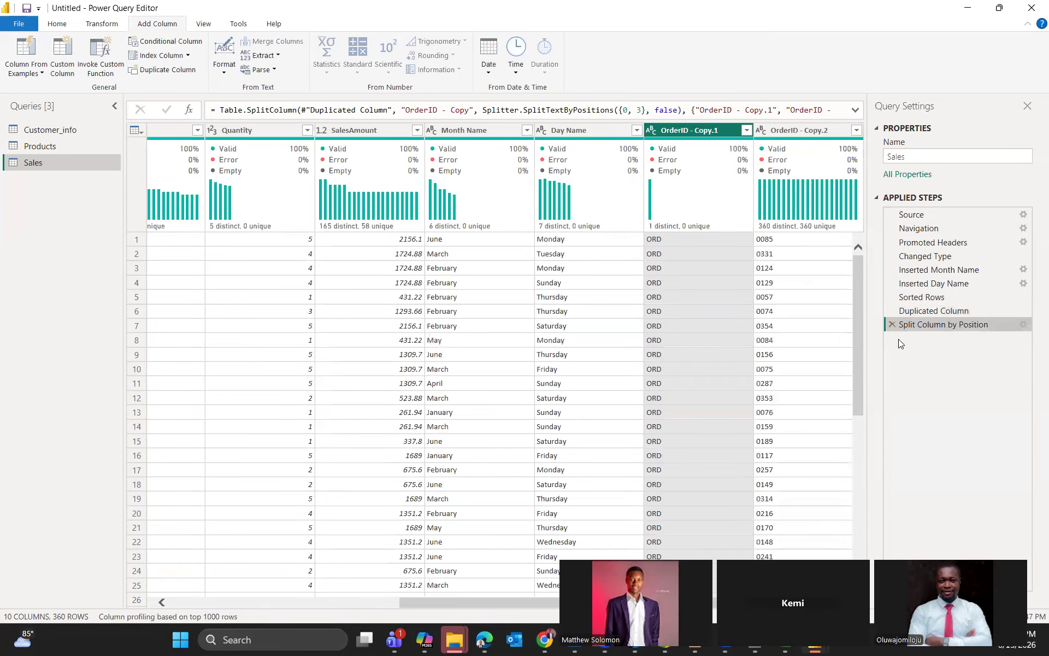
click(891, 325)
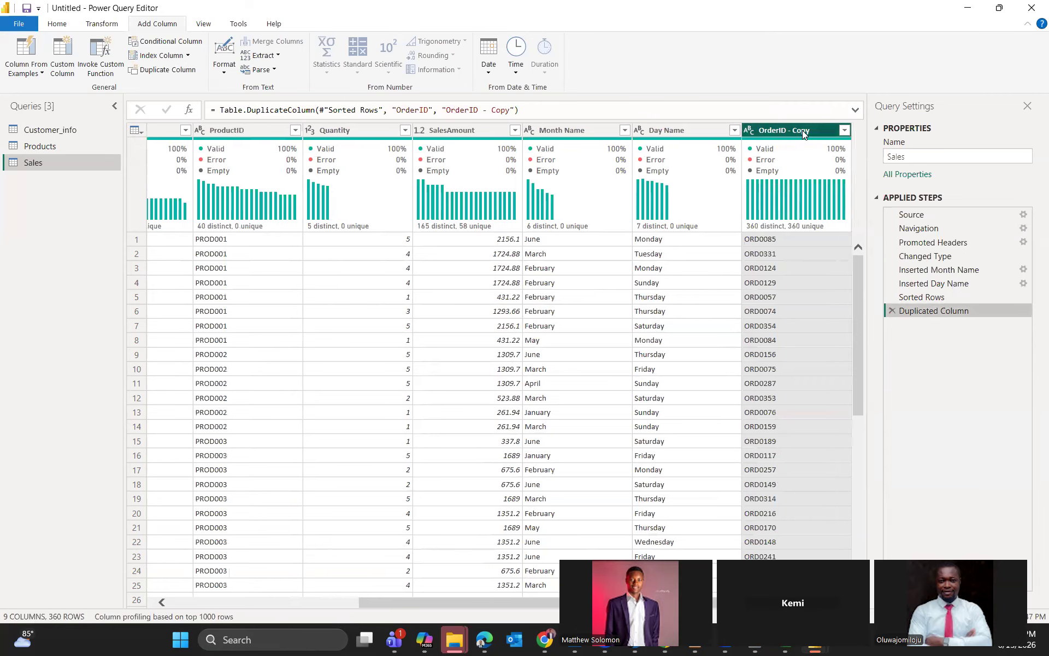
right_click(802, 130)
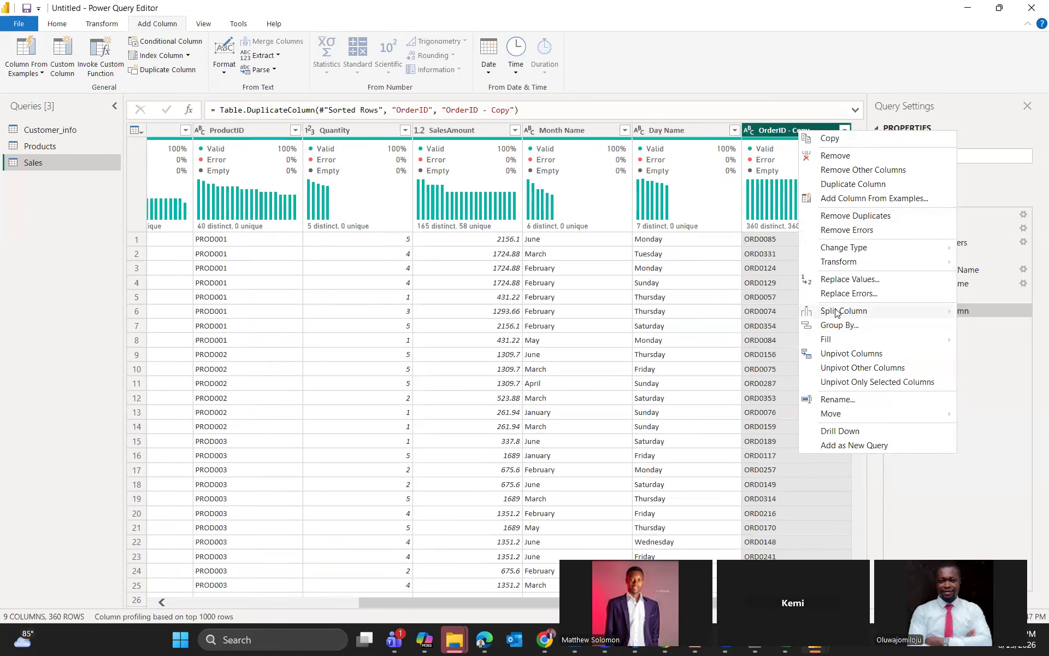
mouse_move(836, 312)
click(728, 320)
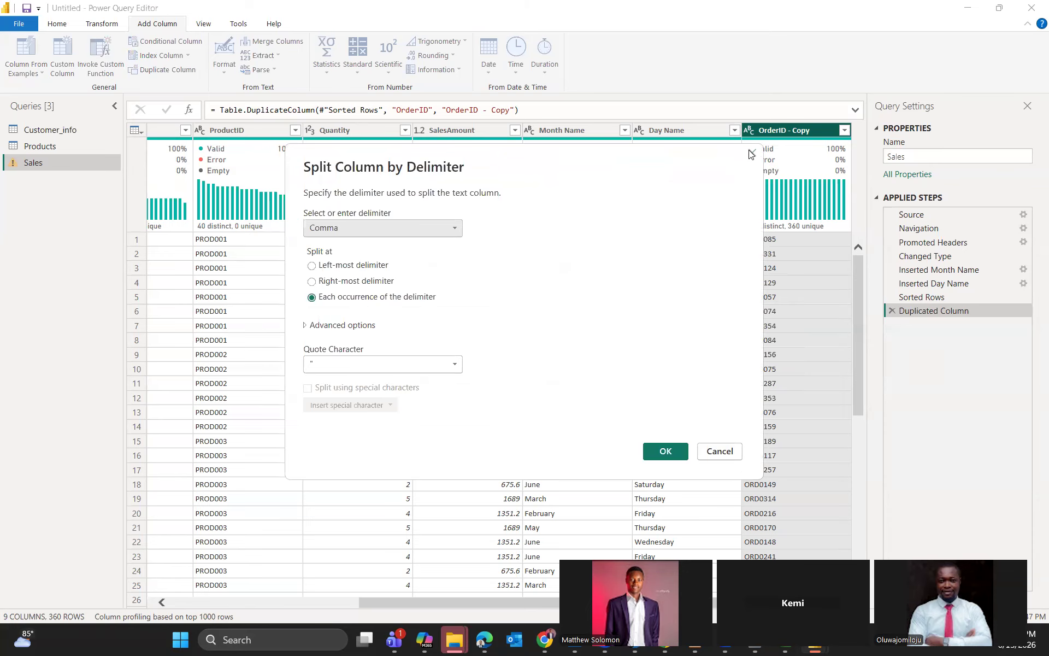
key(Escape)
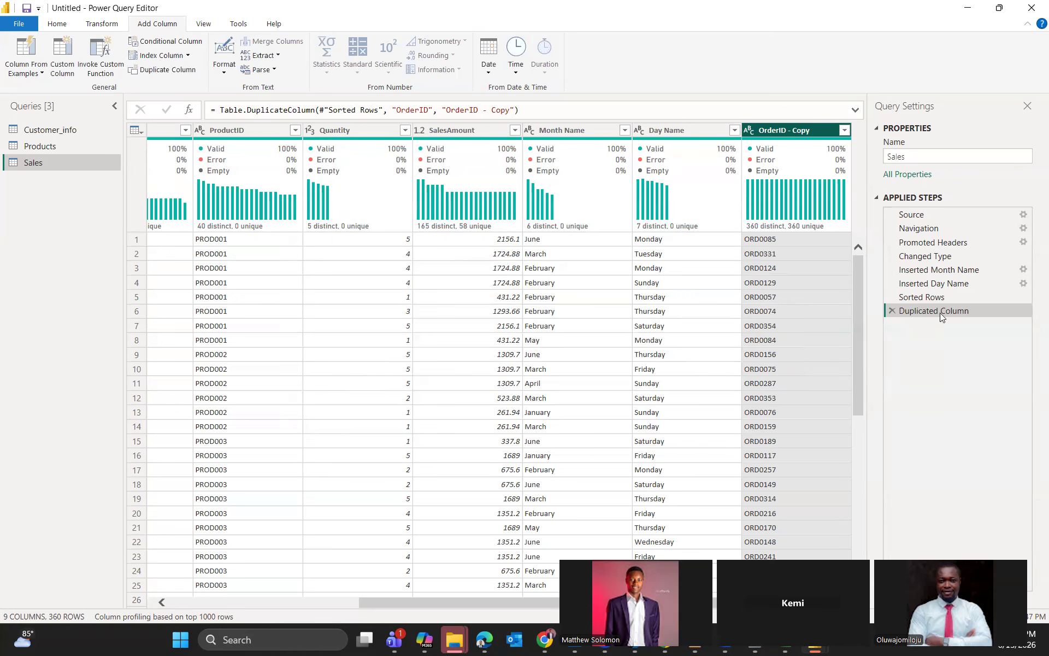
Remove the Duplicated Column step from the Sales query and go back to its first columns.
click(892, 311)
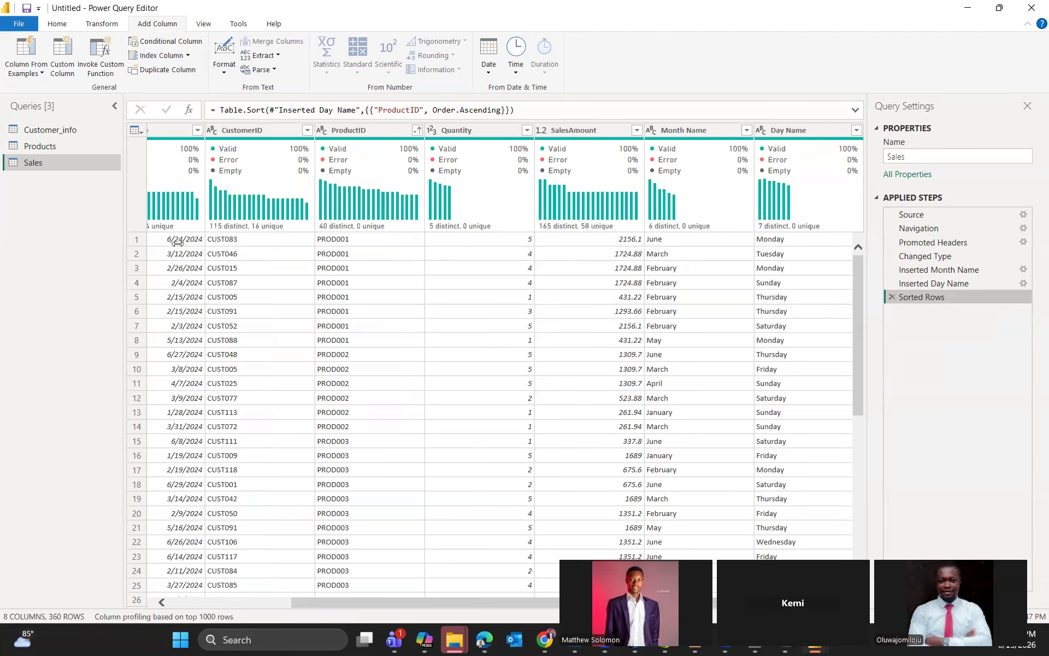
scroll(270, 498, down, 3)
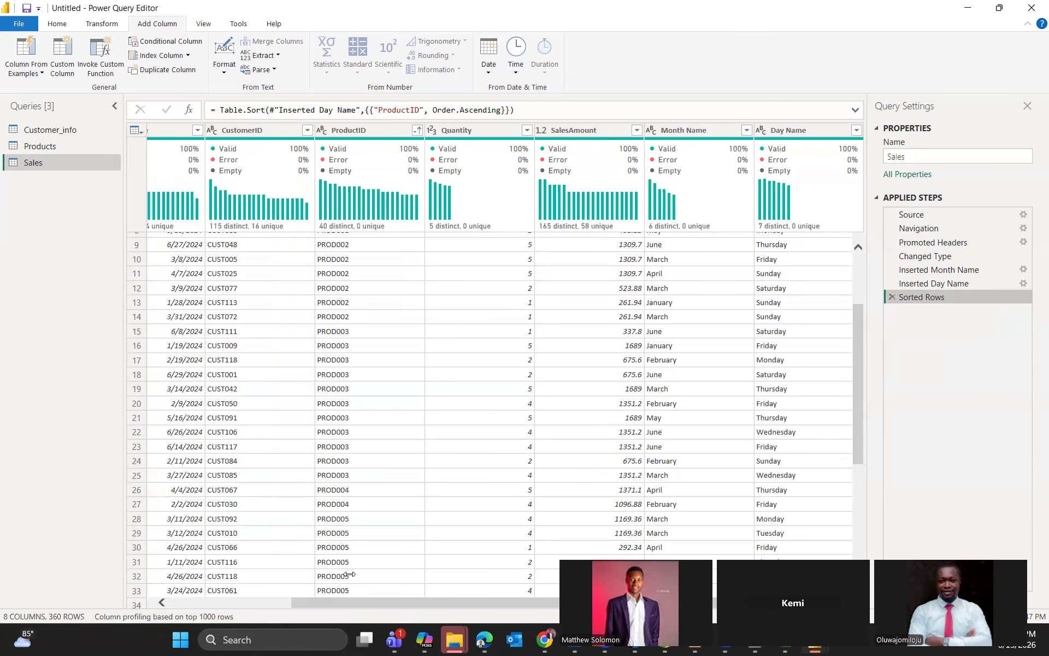
drag(342, 604, 143, 602)
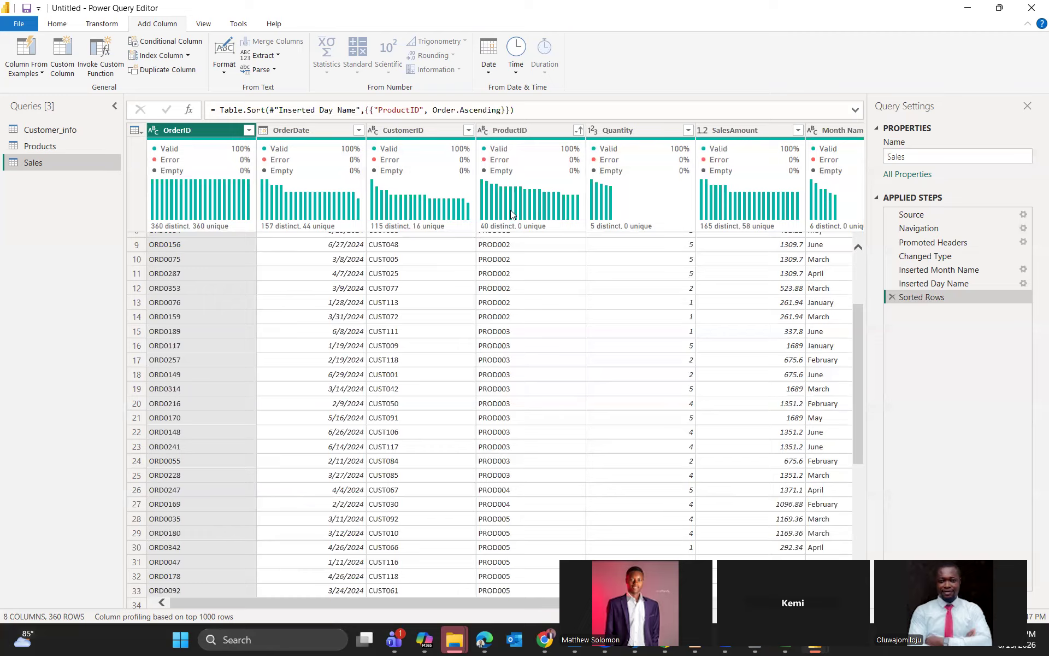
Duplicate the Sales query.
mouse_move(511, 210)
right_click(65, 166)
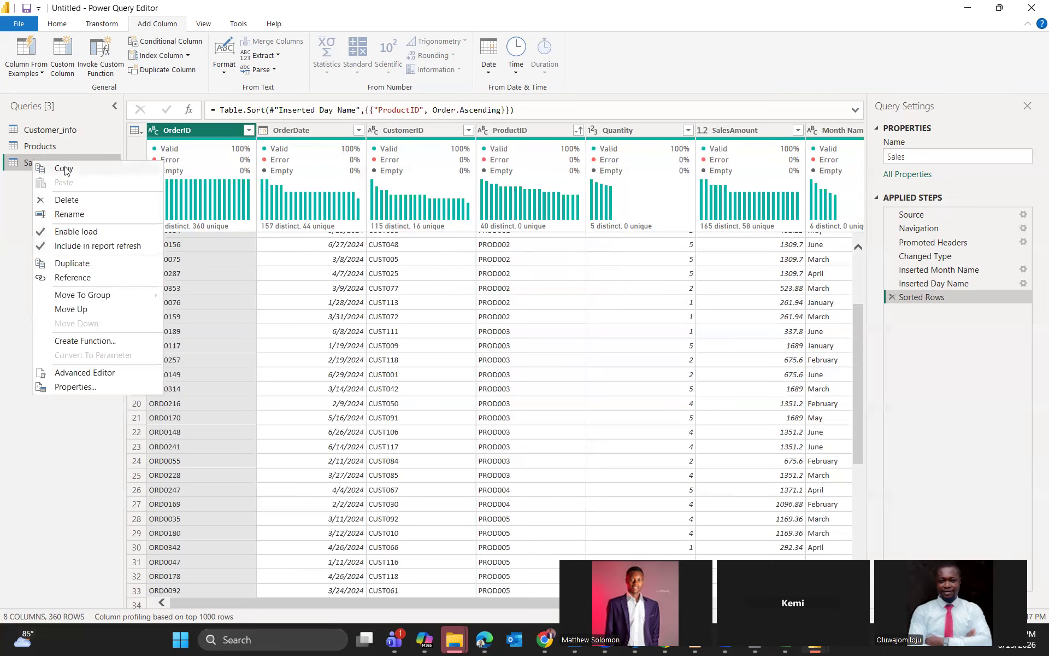
click(77, 264)
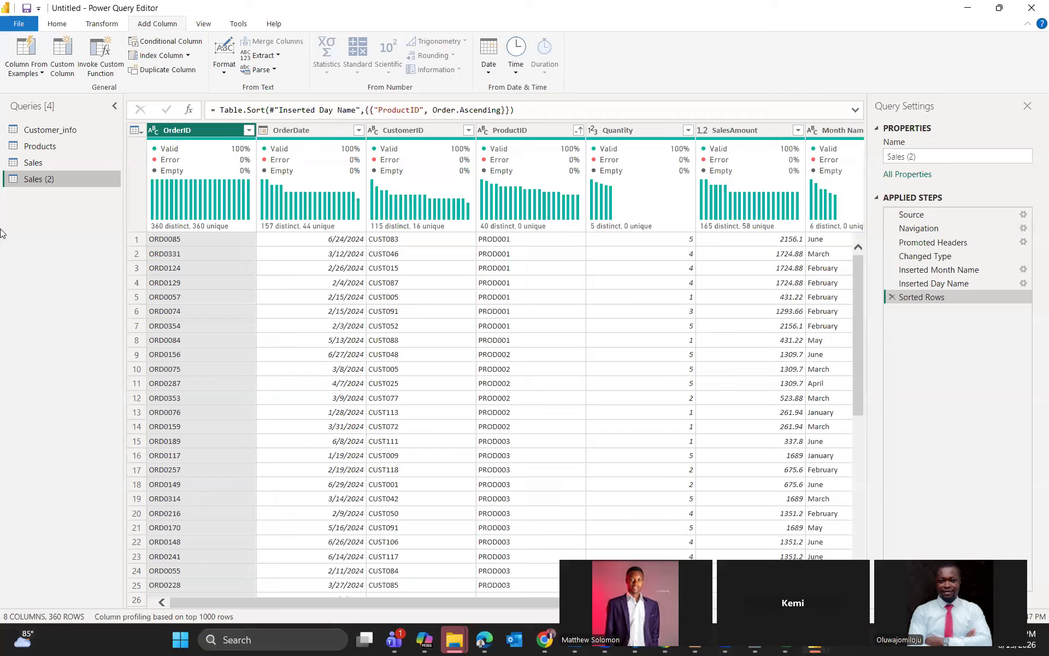
Append Sales (2) to Sales as a new query, using the two-table option with Sales as the first table.
click(45, 163)
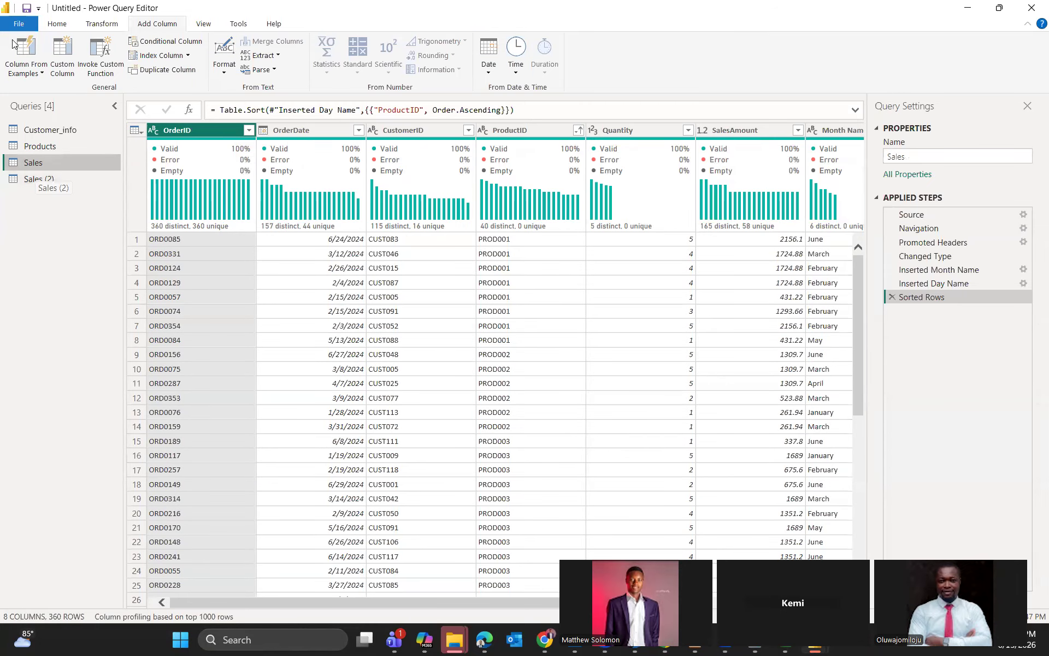
click(59, 27)
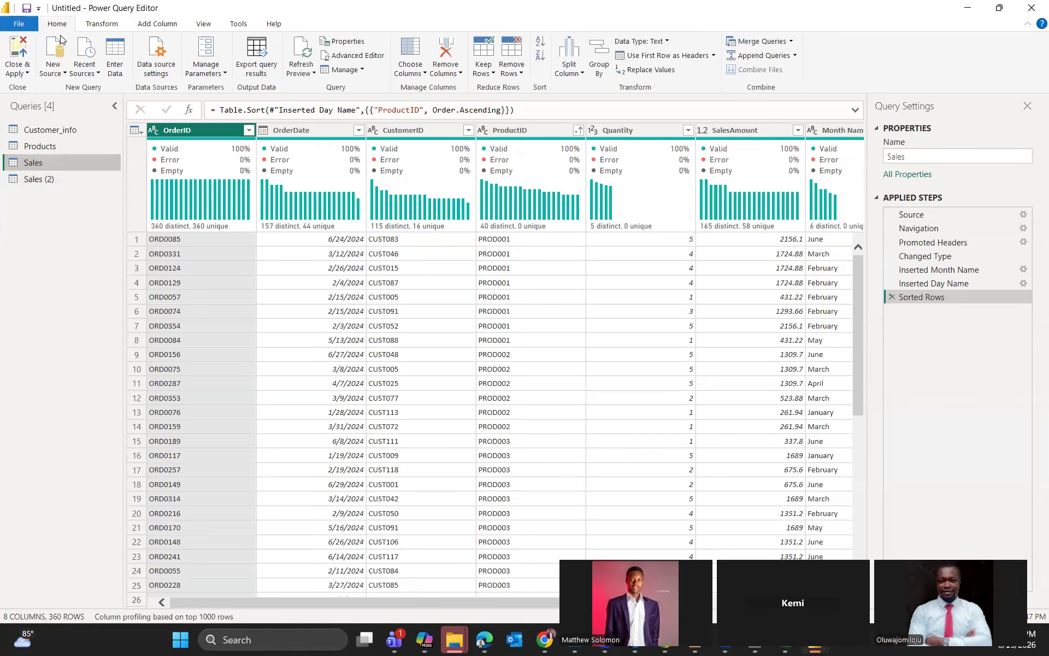
click(796, 57)
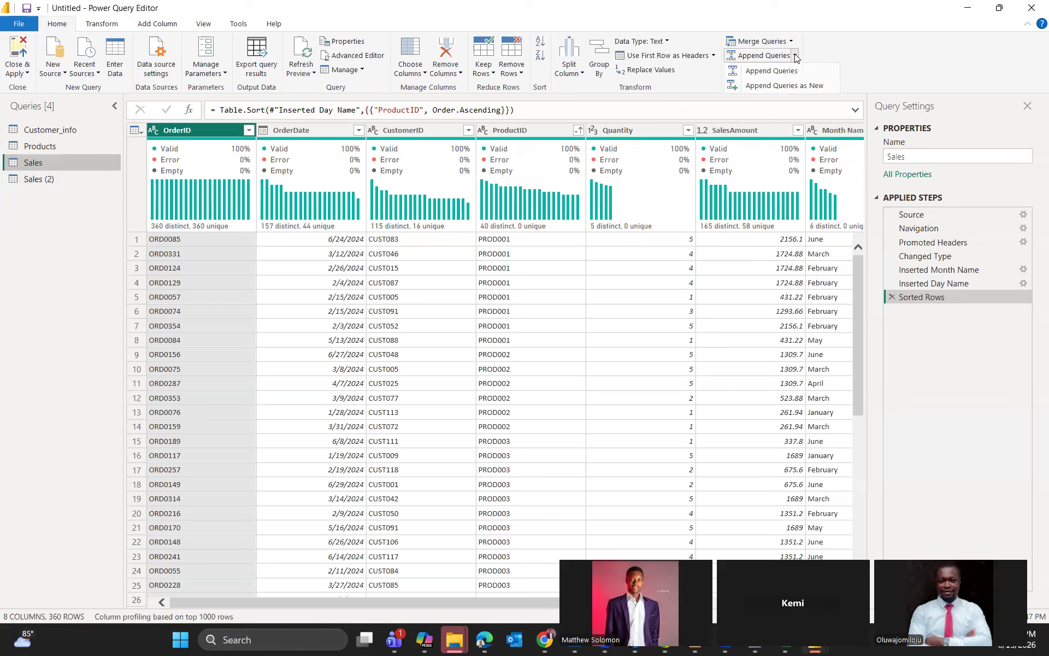
click(783, 85)
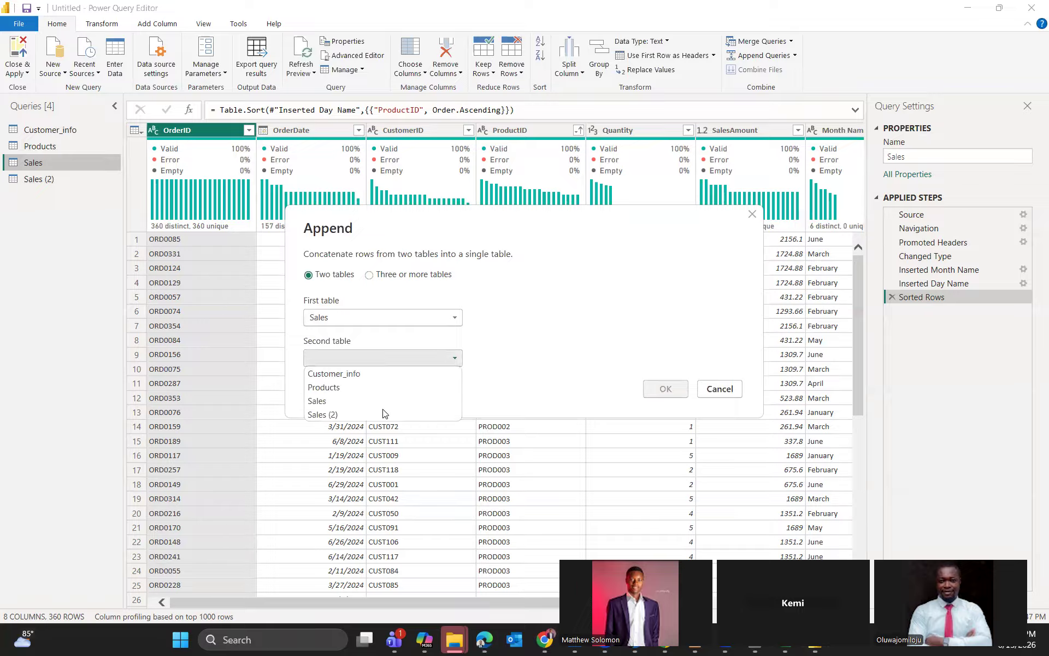
click(382, 414)
click(666, 389)
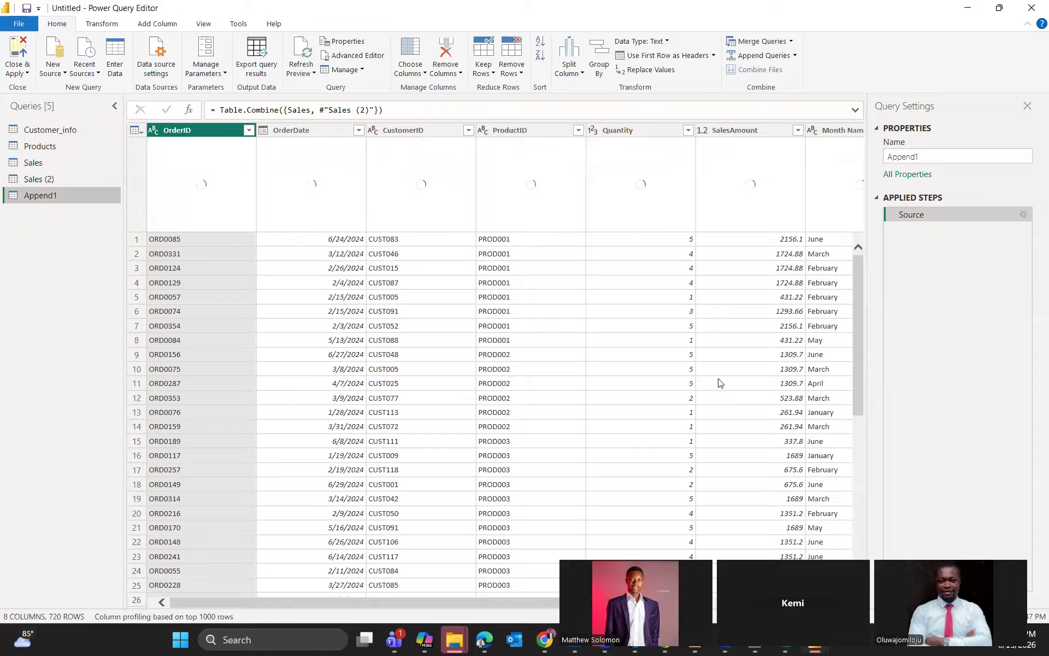
Look over the appended rows and rename the new query as Complete Data.
scroll(321, 499, down, 3)
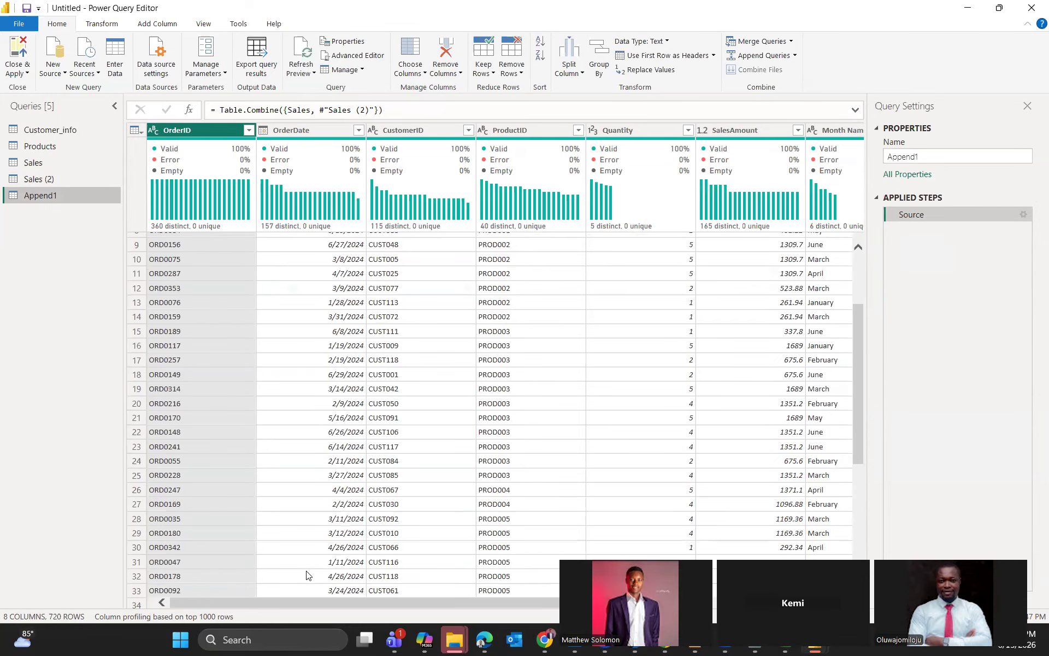
double_click(892, 156)
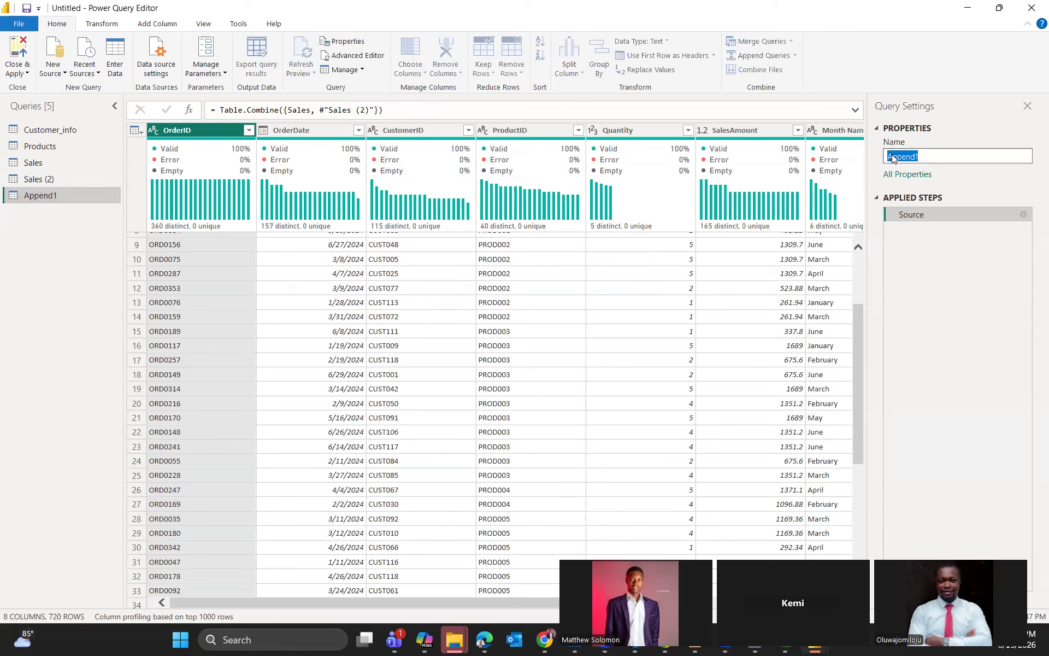
text(Complete Data)
key(Return)
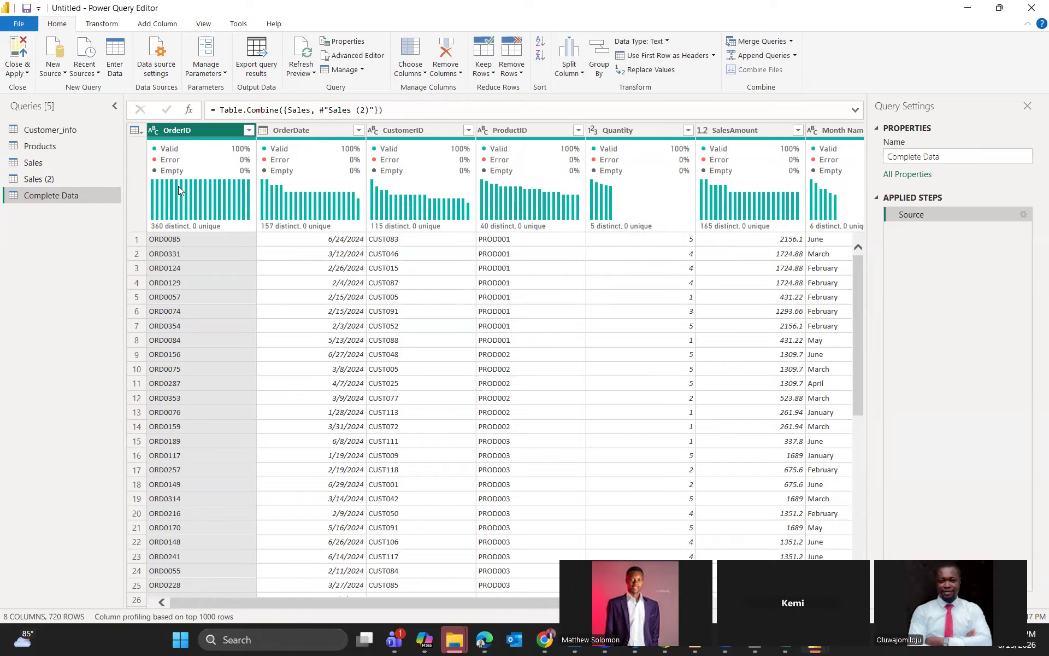
Compare the Sales, Sales (2) and Complete Data queries.
click(43, 167)
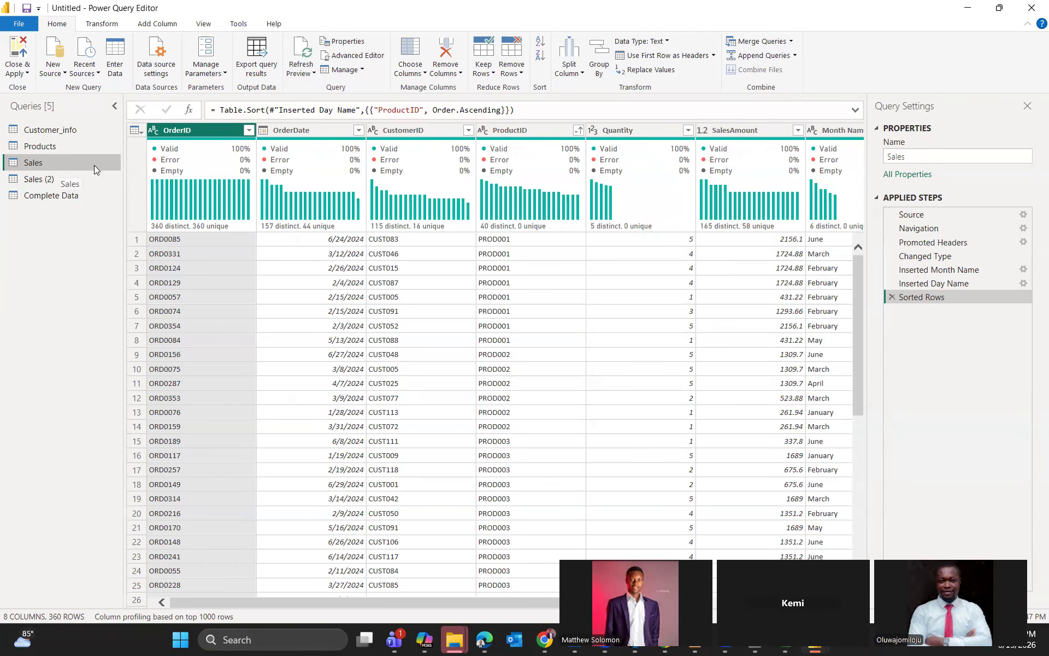
click(48, 181)
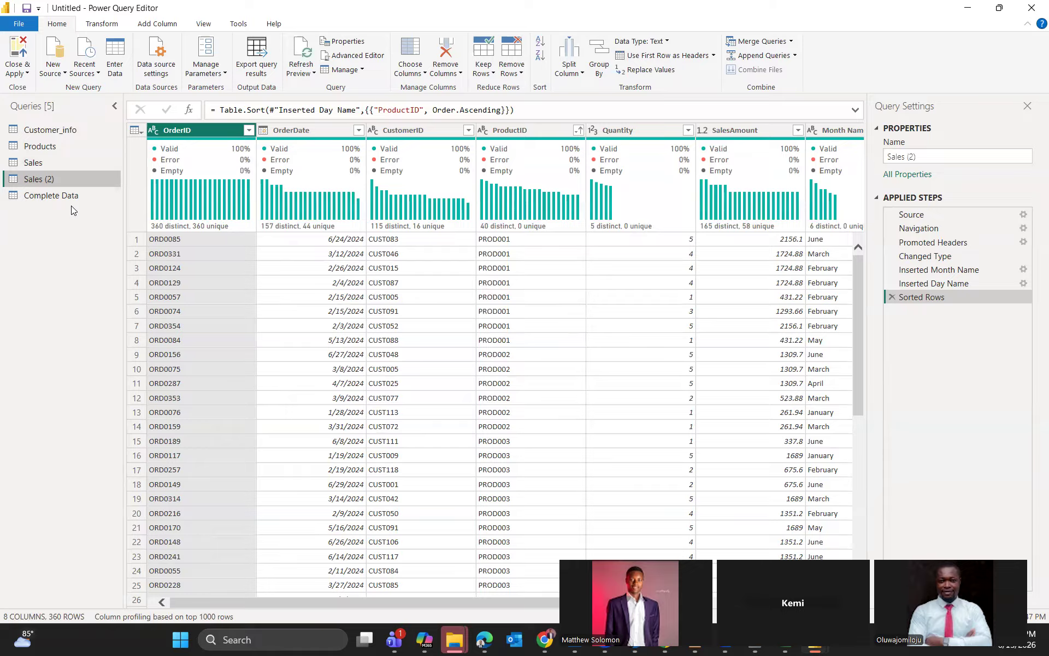
click(86, 161)
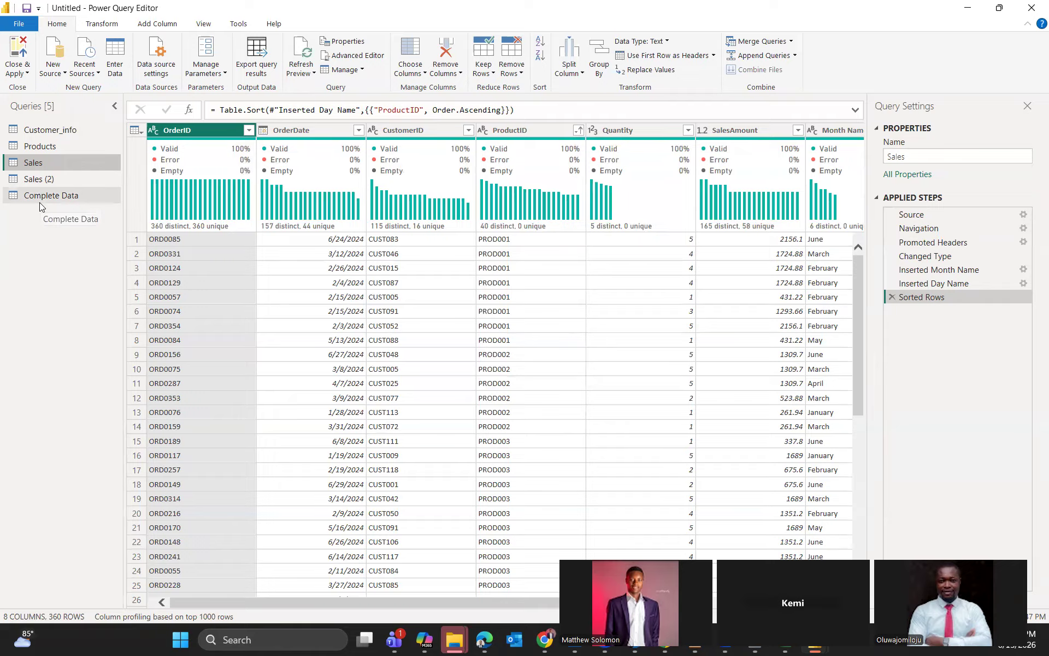
click(39, 202)
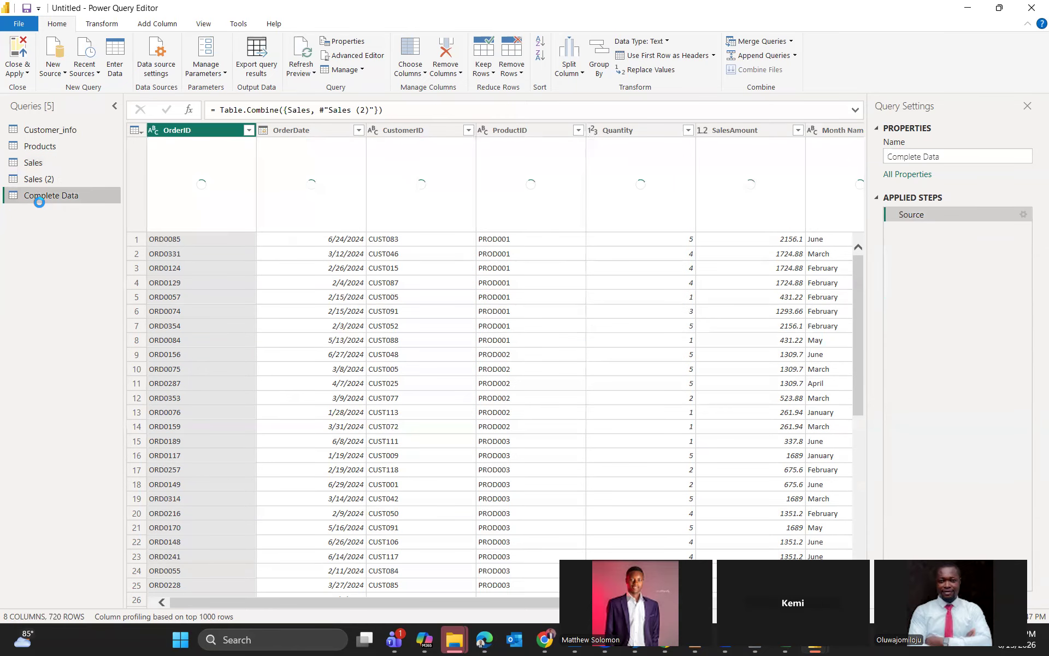
click(49, 163)
right_click(50, 163)
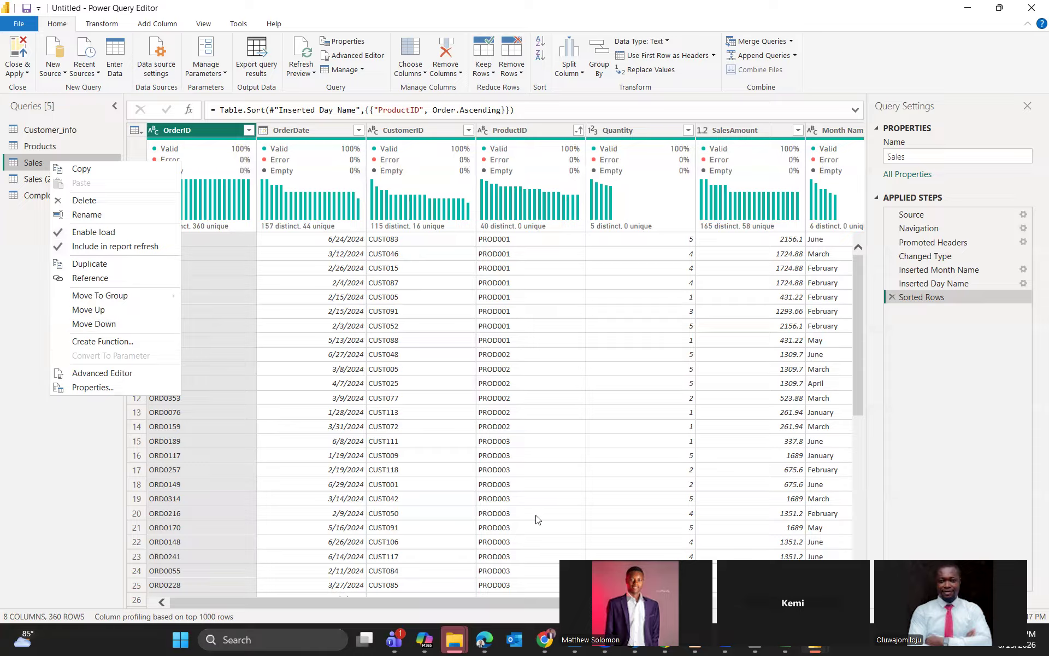
click(27, 432)
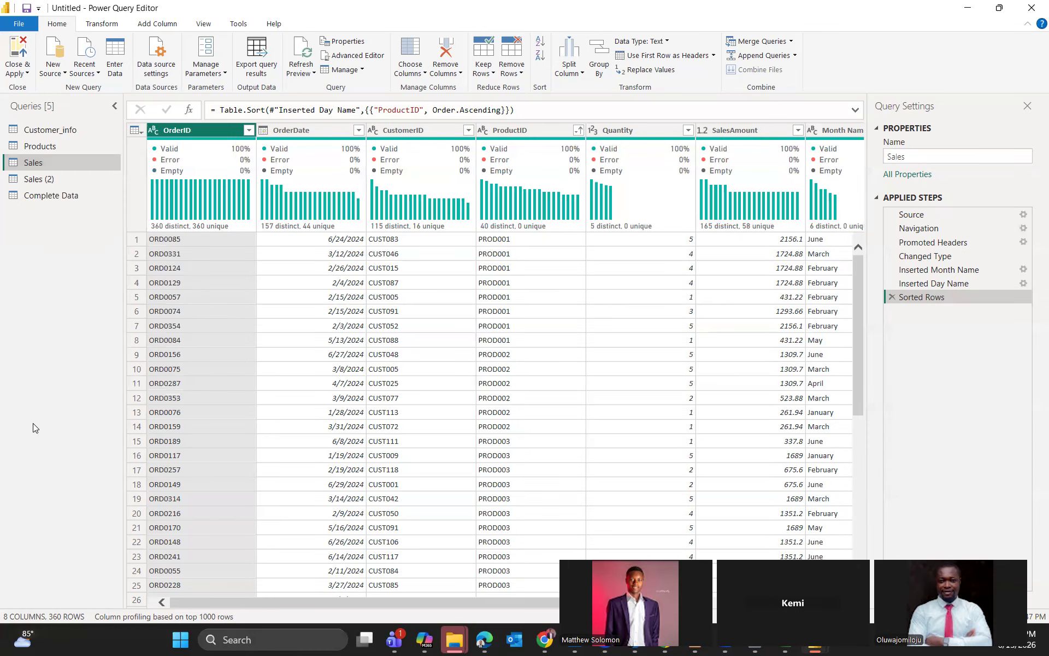
View the Complete Data query's code in the Advanced Editor and close it without changes.
right_click(73, 196)
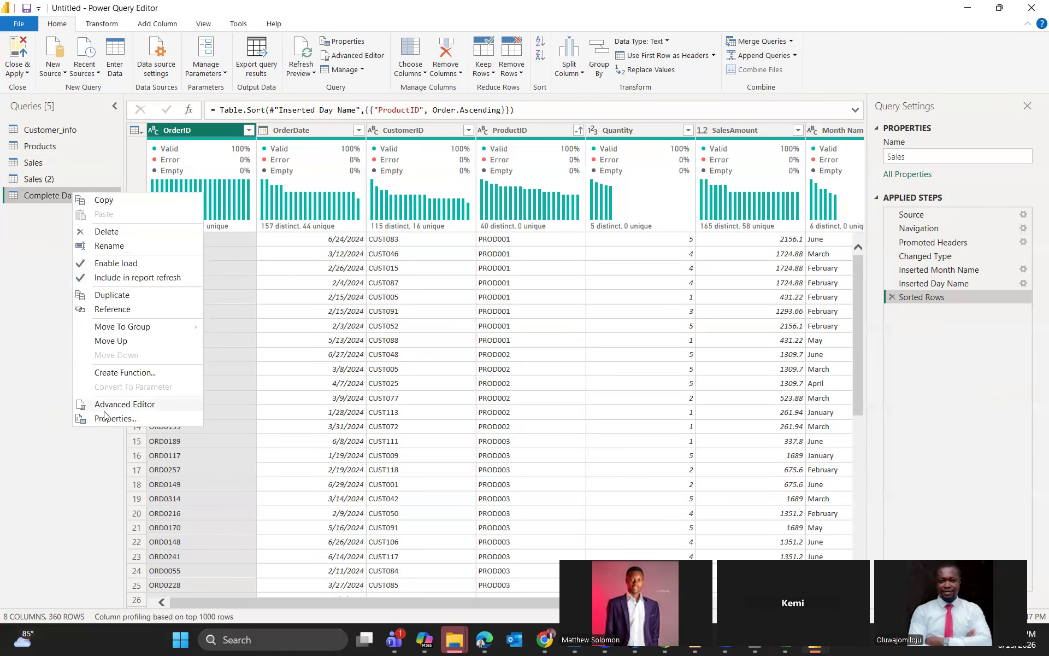
click(121, 406)
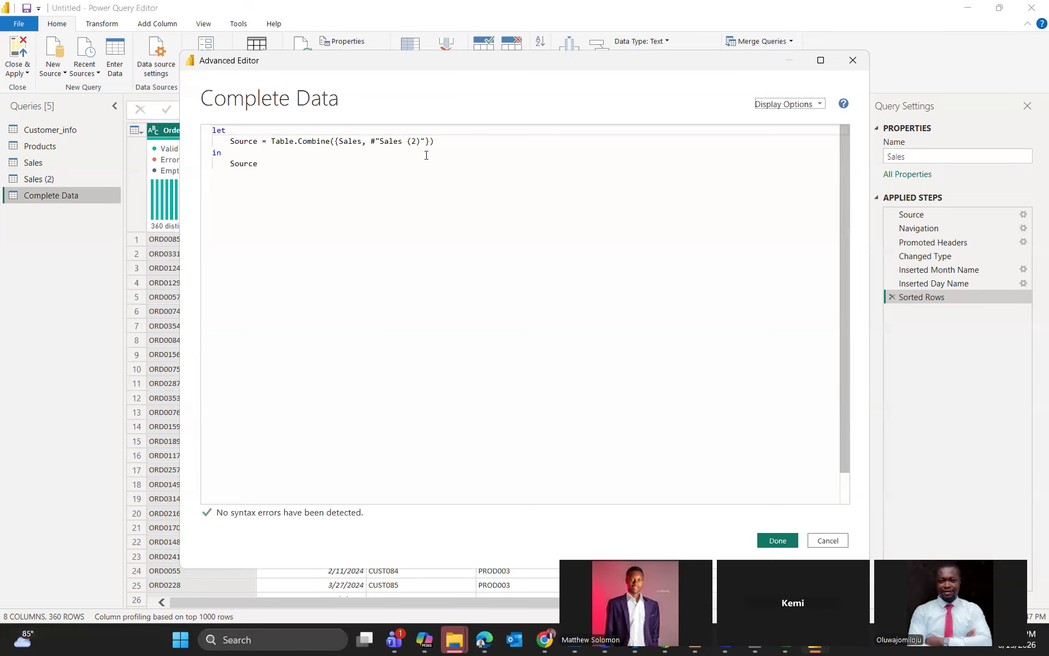
click(853, 60)
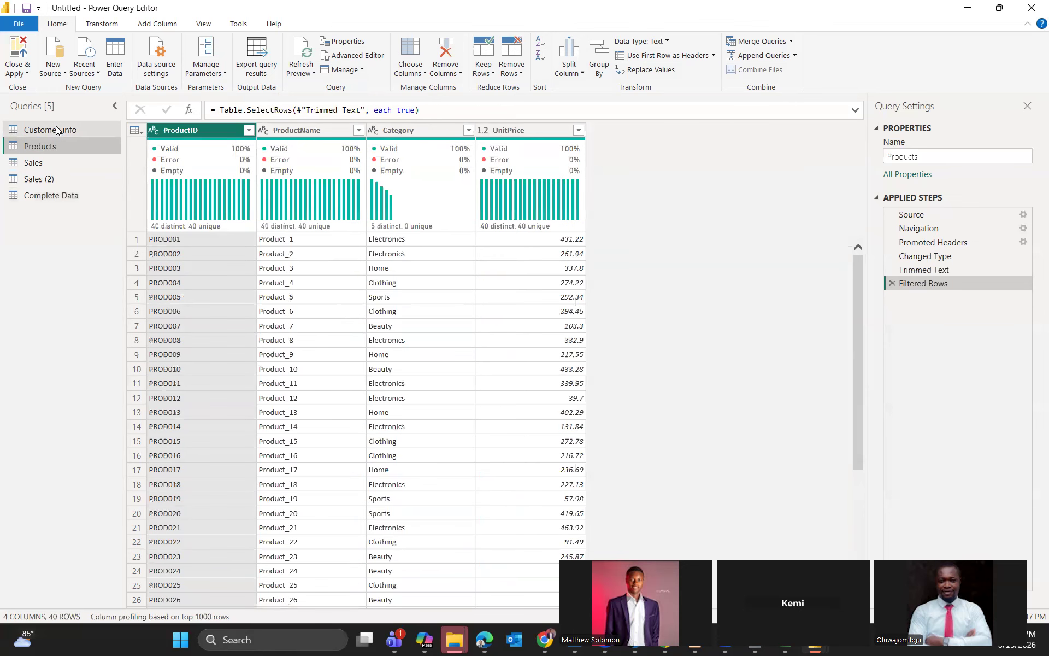
Open the Customer_info query to view its data.
click(56, 131)
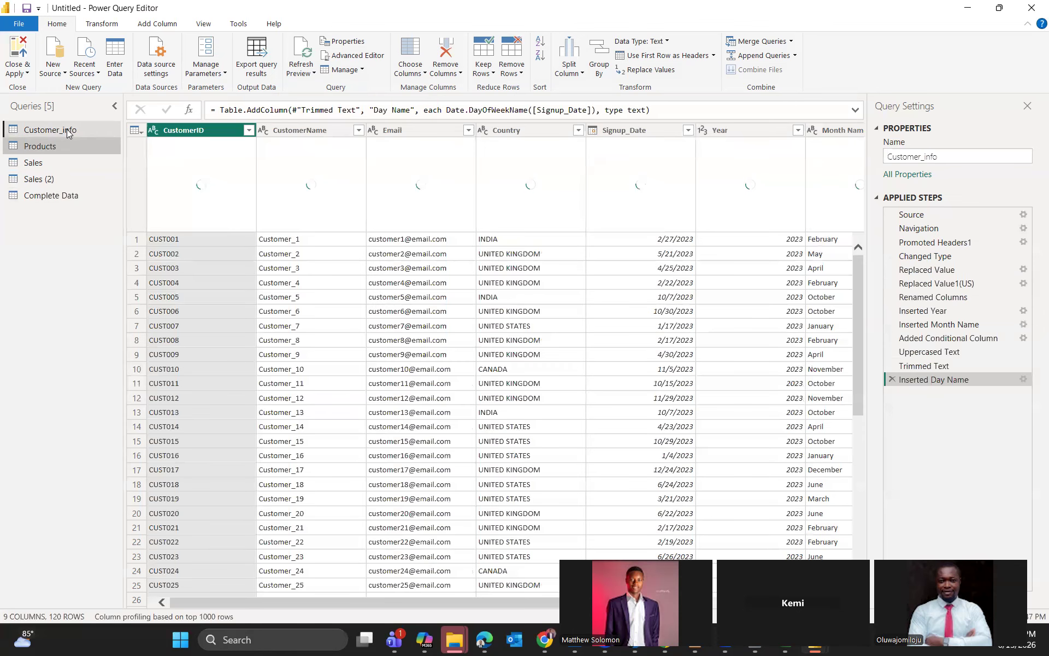
View the Customer_info query's code in the Advanced Editor, examining the promoted headers and trimmed text lines, and close it without changes.
right_click(67, 129)
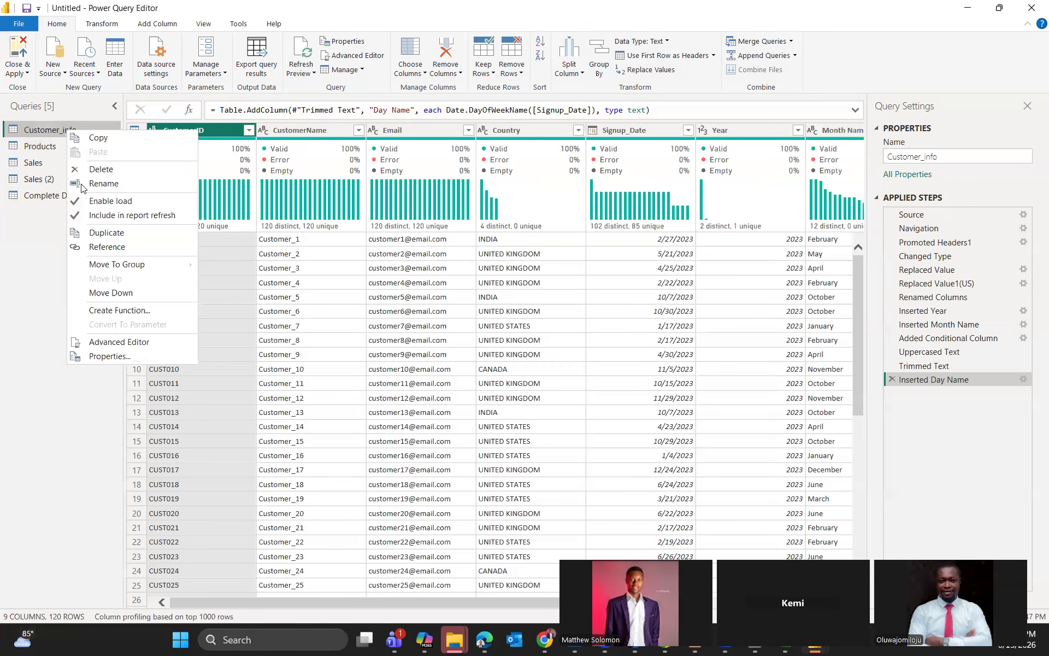
click(101, 342)
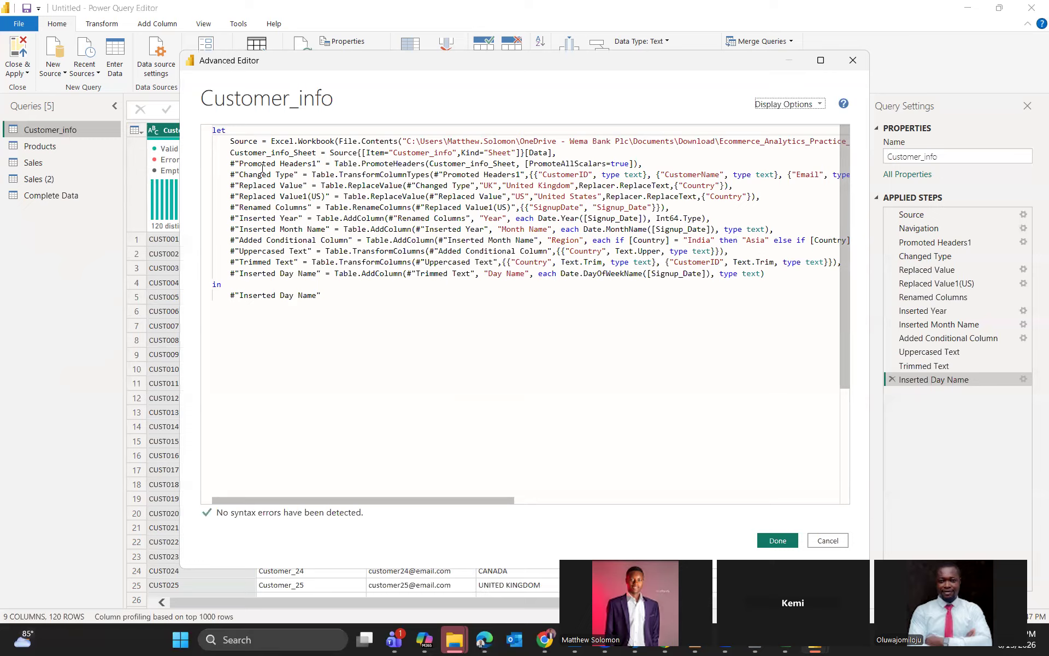
drag(263, 165, 354, 166)
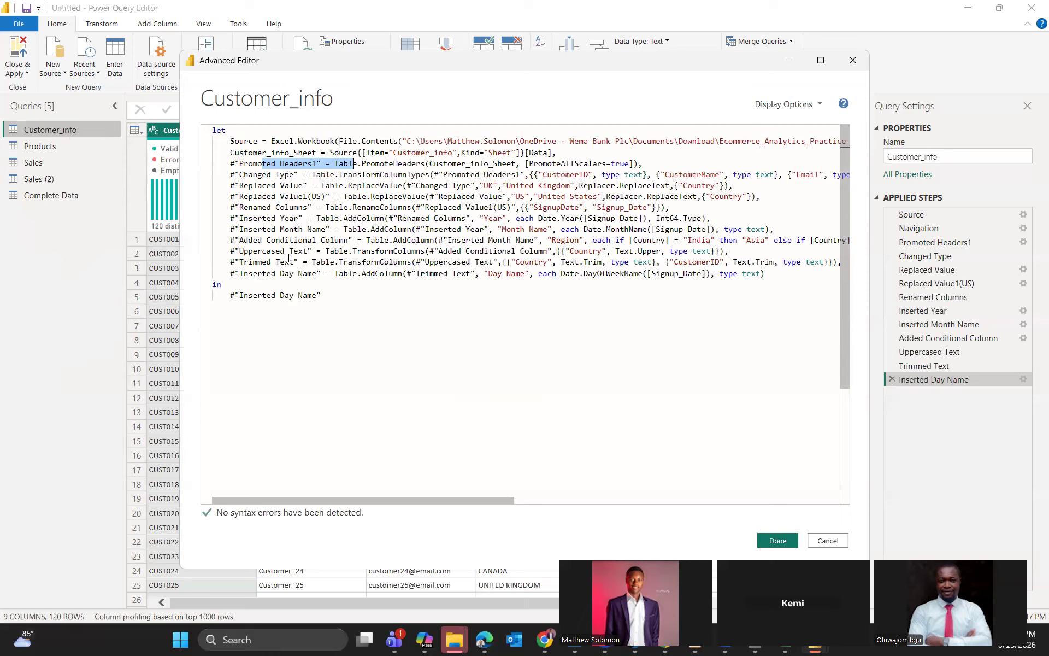
drag(227, 266, 295, 264)
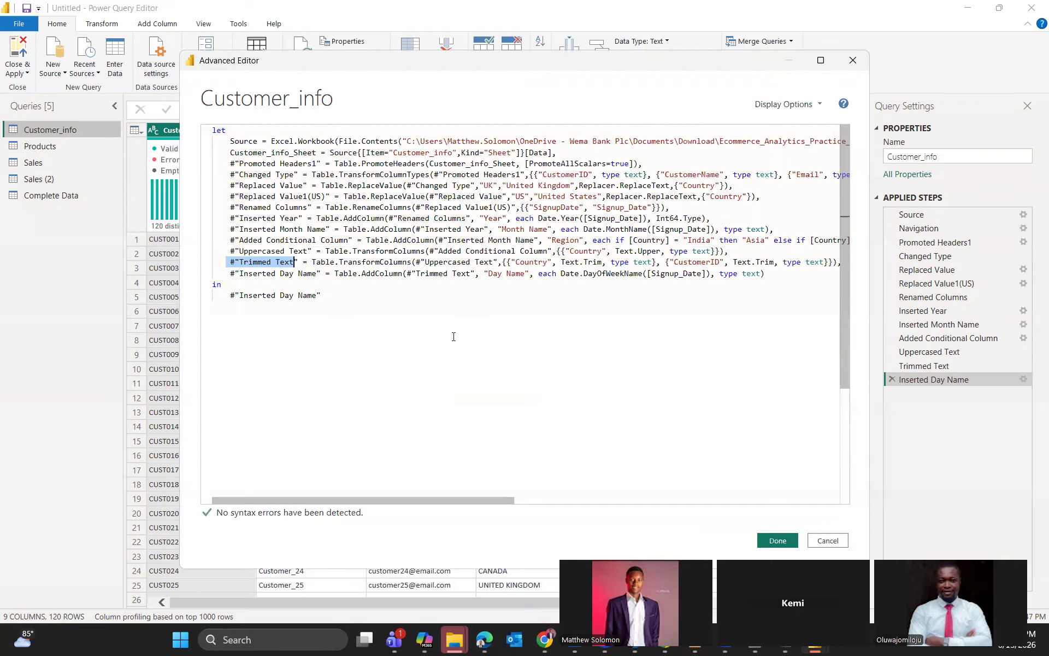
scroll(621, 398, down, 2)
scroll(559, 425, up, 2)
click(854, 57)
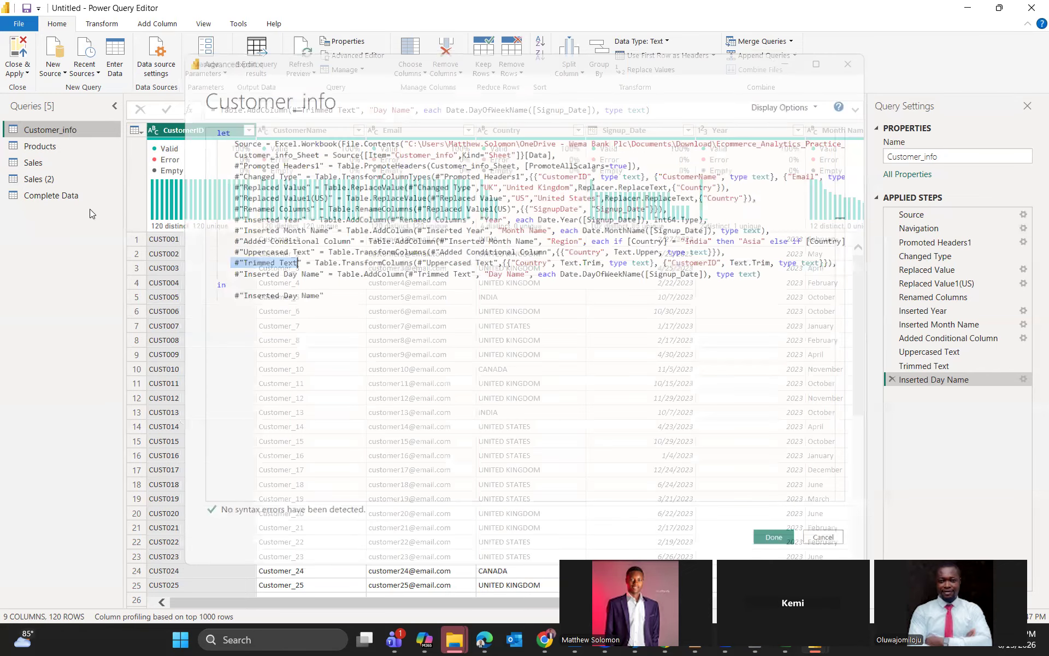
Delete the Complete Data query.
right_click(68, 188)
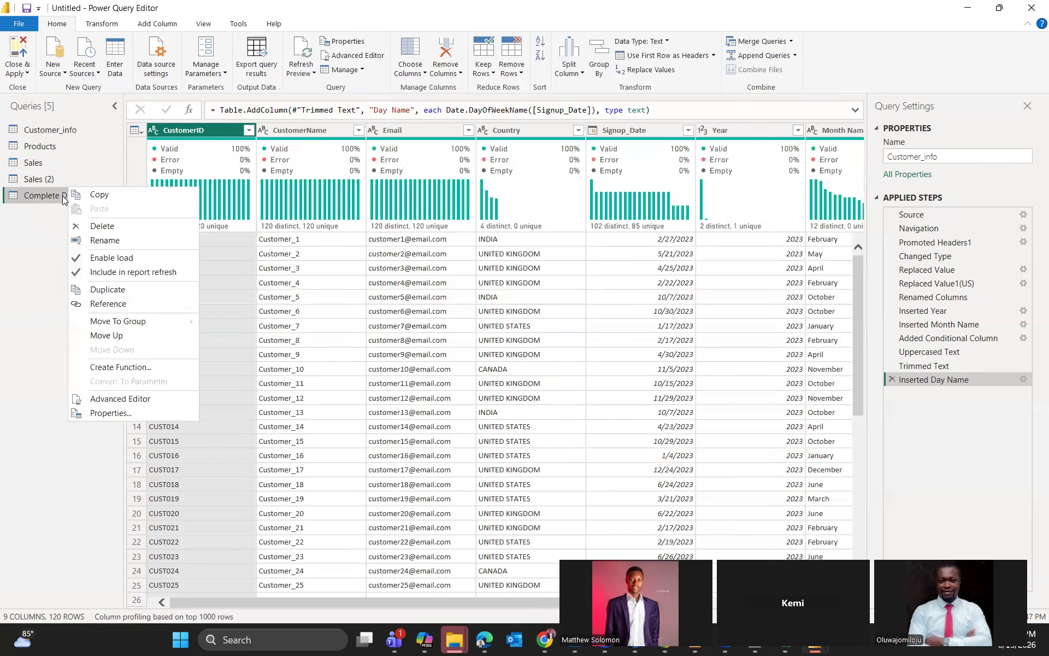
click(108, 229)
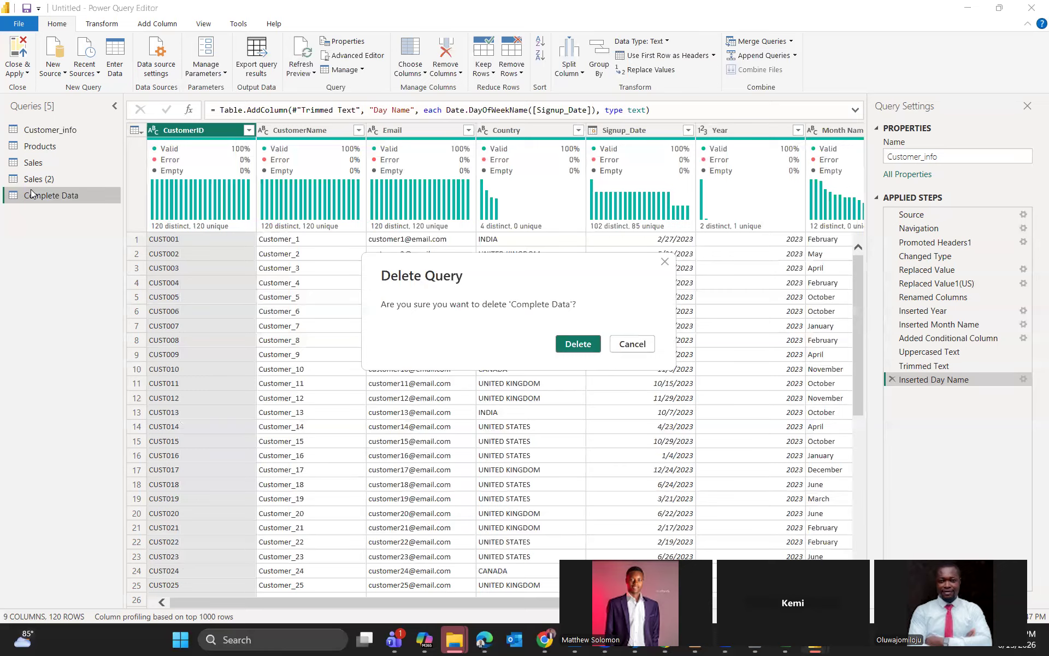
click(565, 343)
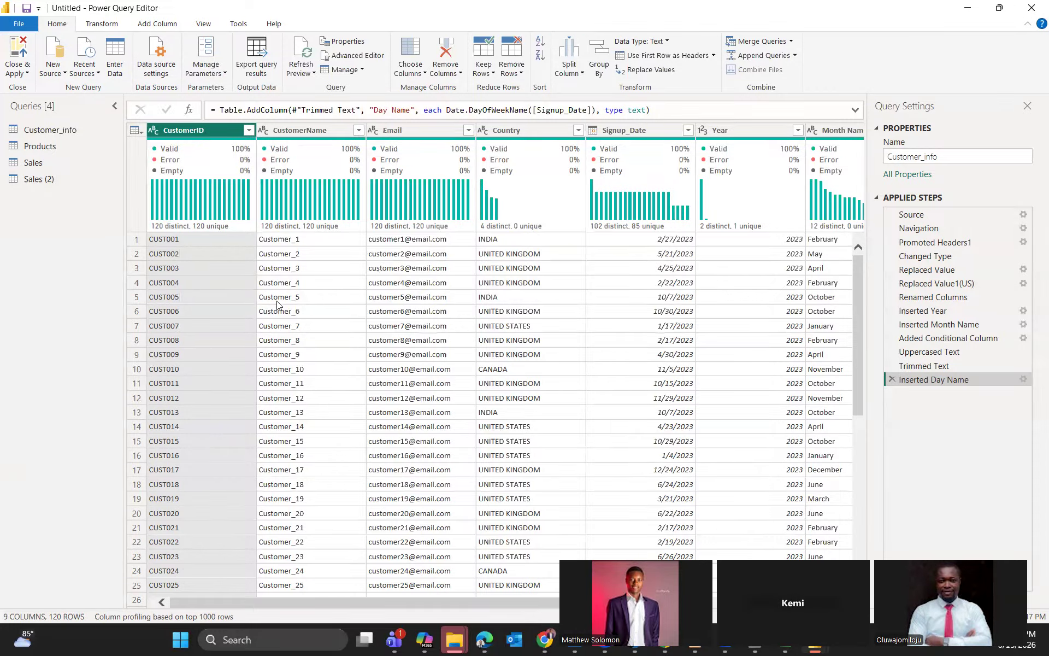
Delete the Sales (2) query and close the query editor with the pending changes applied to the report.
click(33, 180)
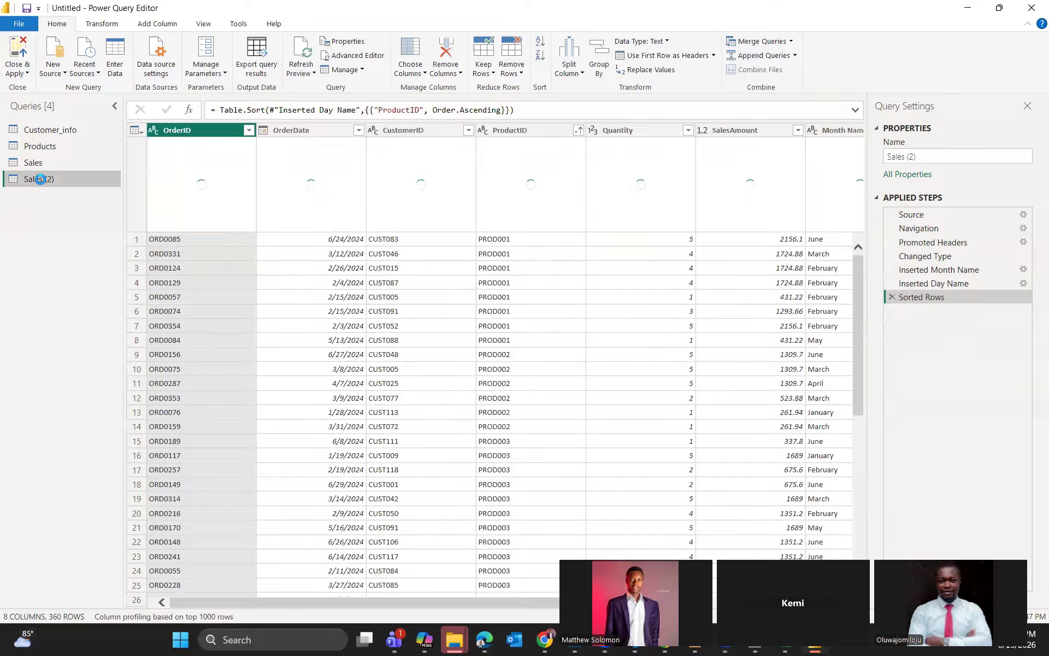
right_click(39, 179)
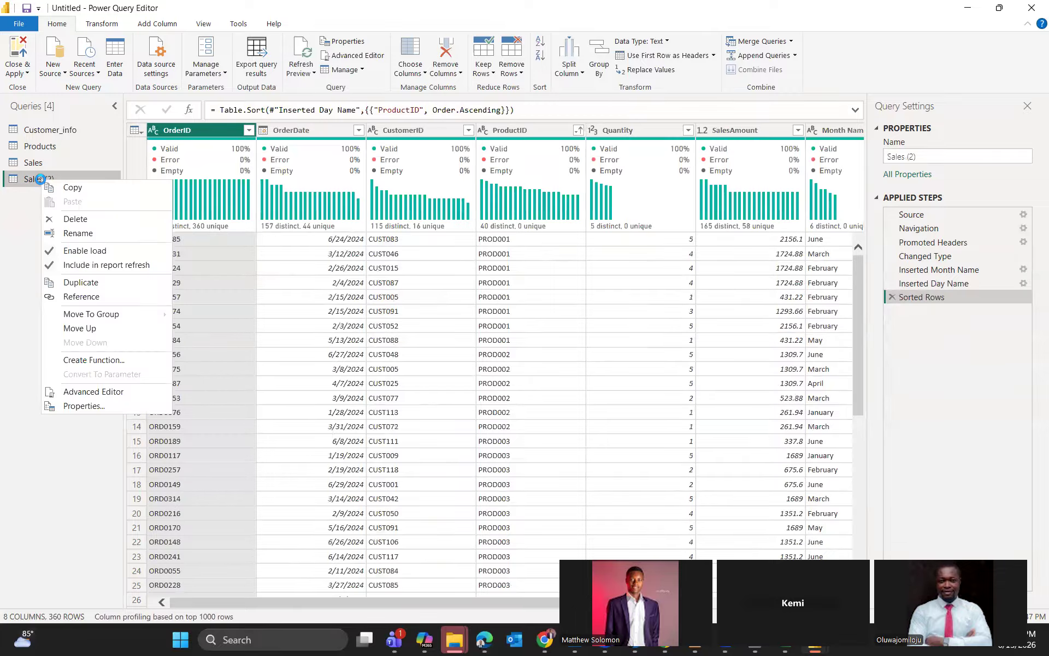
click(90, 219)
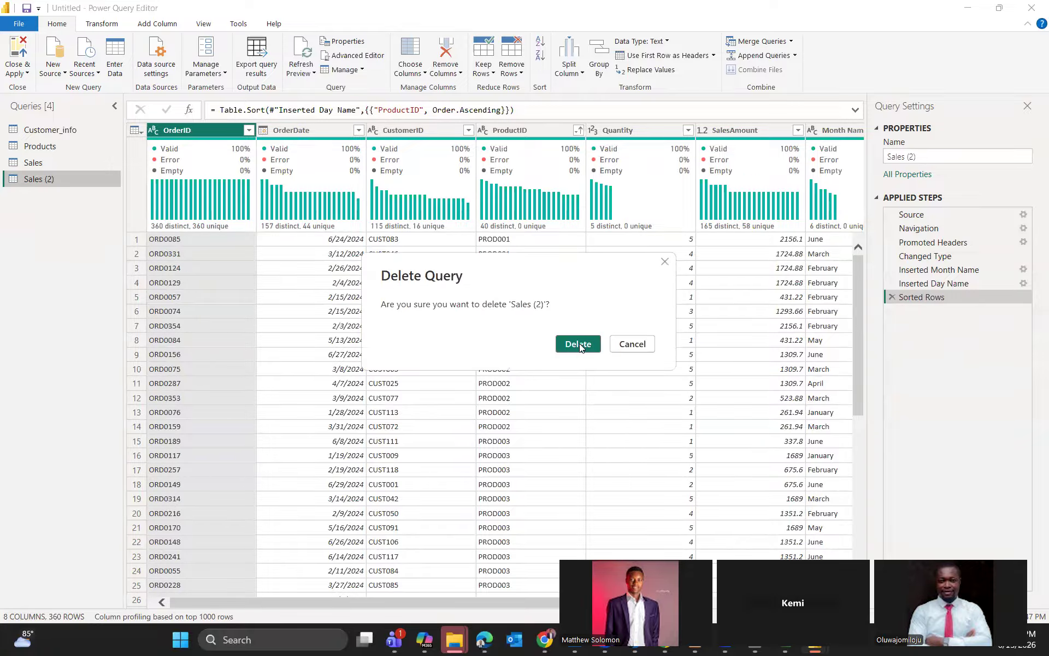
click(578, 343)
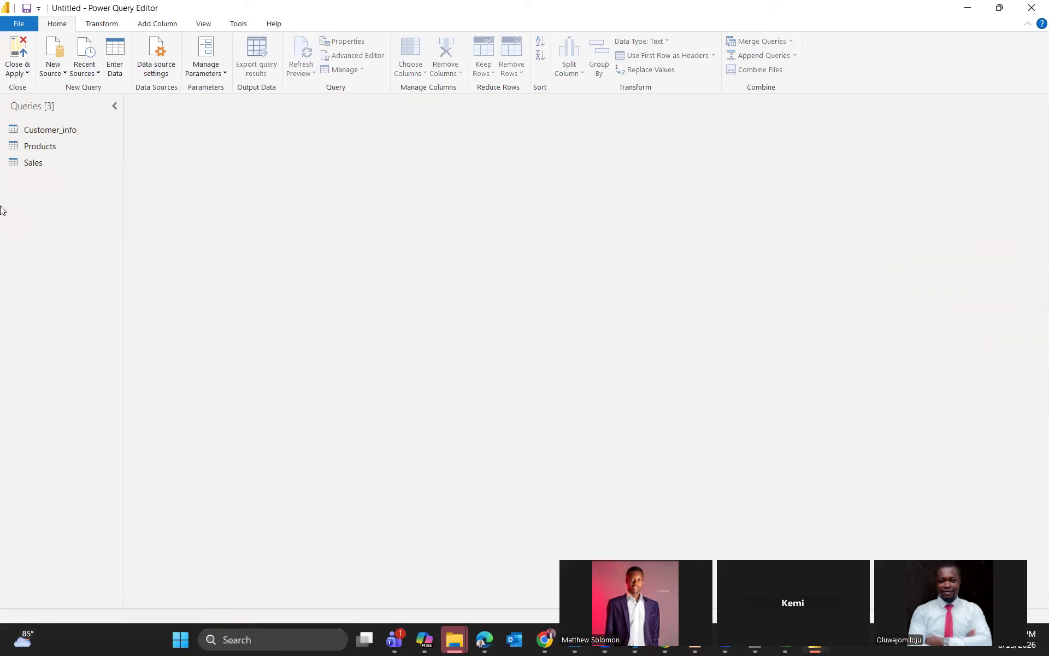
click(24, 73)
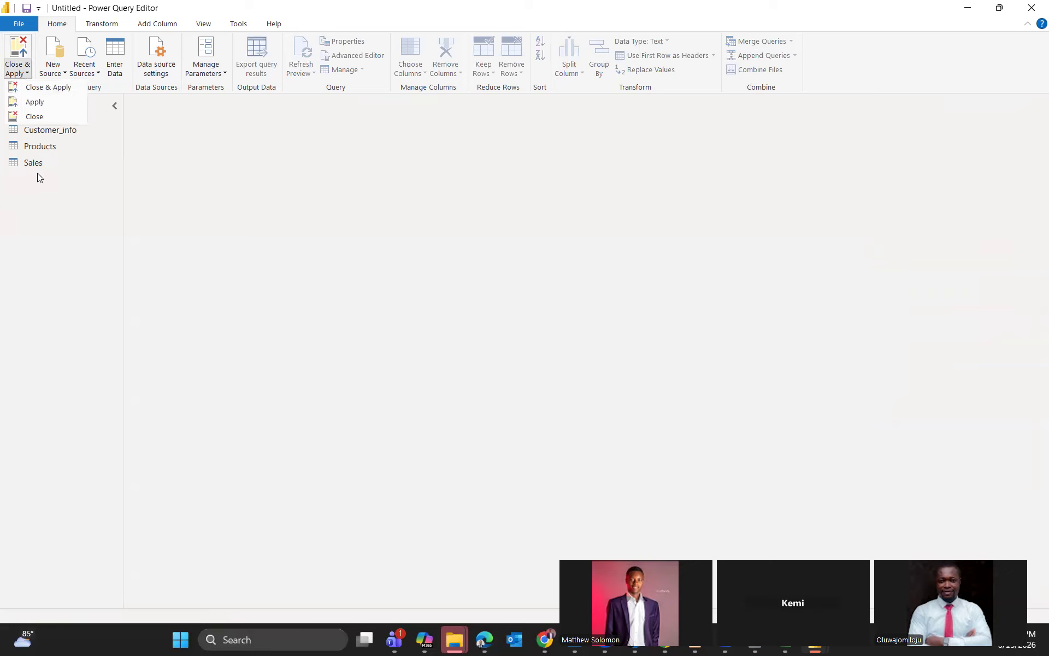
click(53, 89)
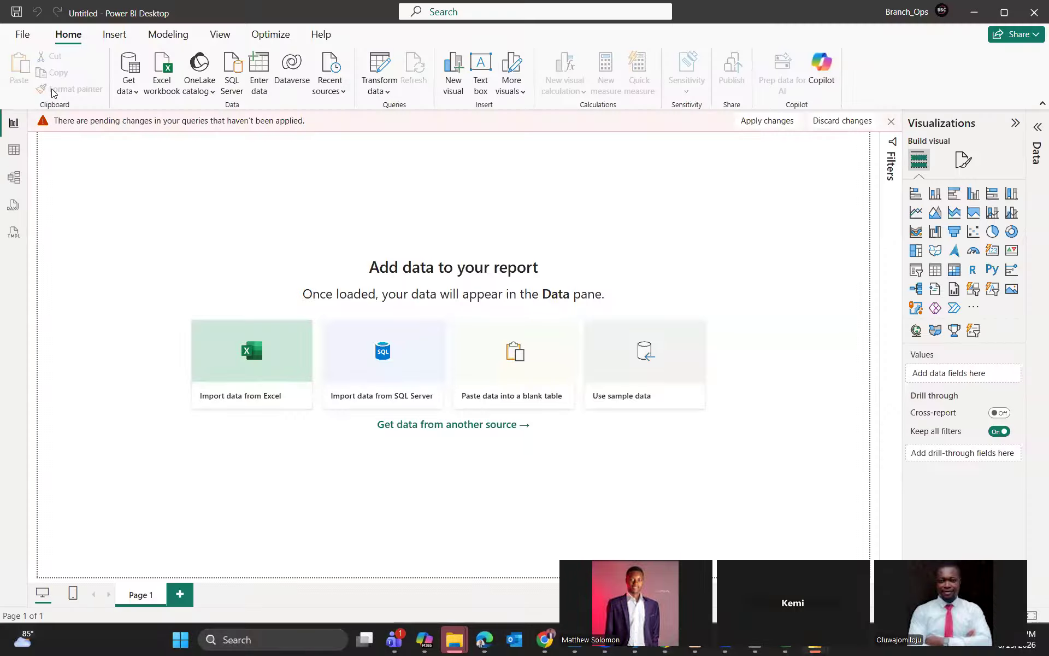
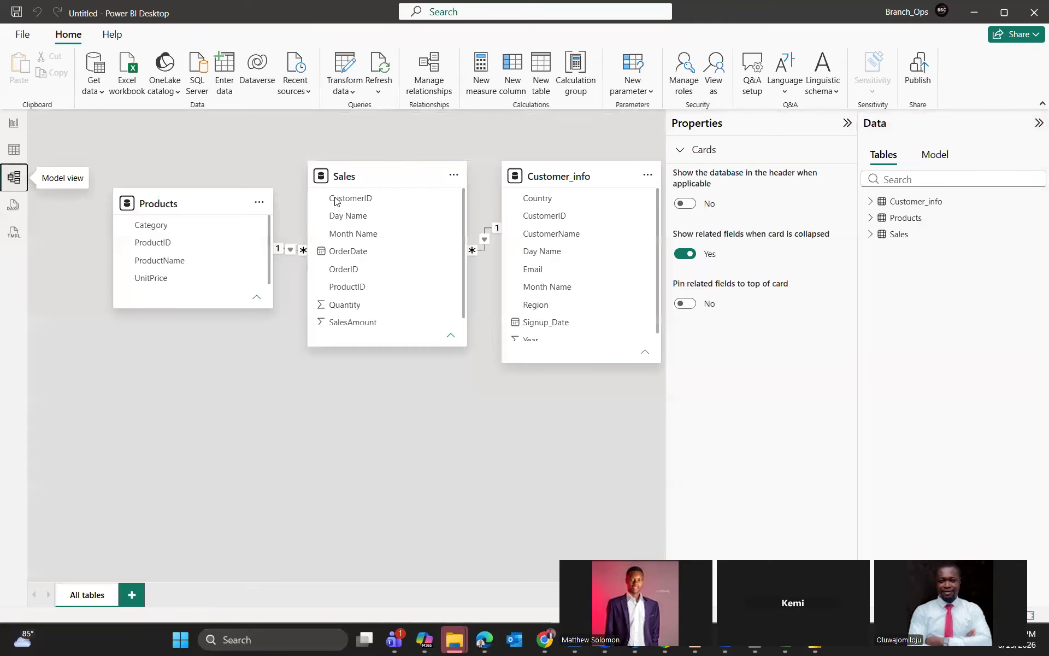
In the model view, collapse the Properties pane and arrange the diagram with Sales above, Products to its lower left and Customer_info to its lower right.
click(847, 123)
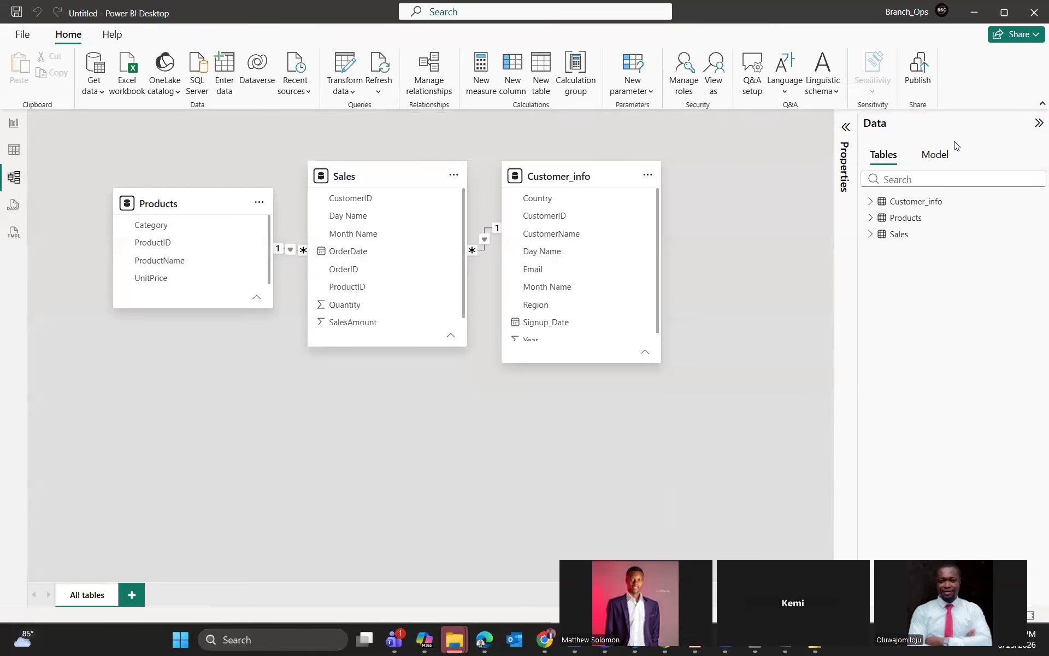
drag(556, 177, 647, 280)
drag(187, 201, 119, 405)
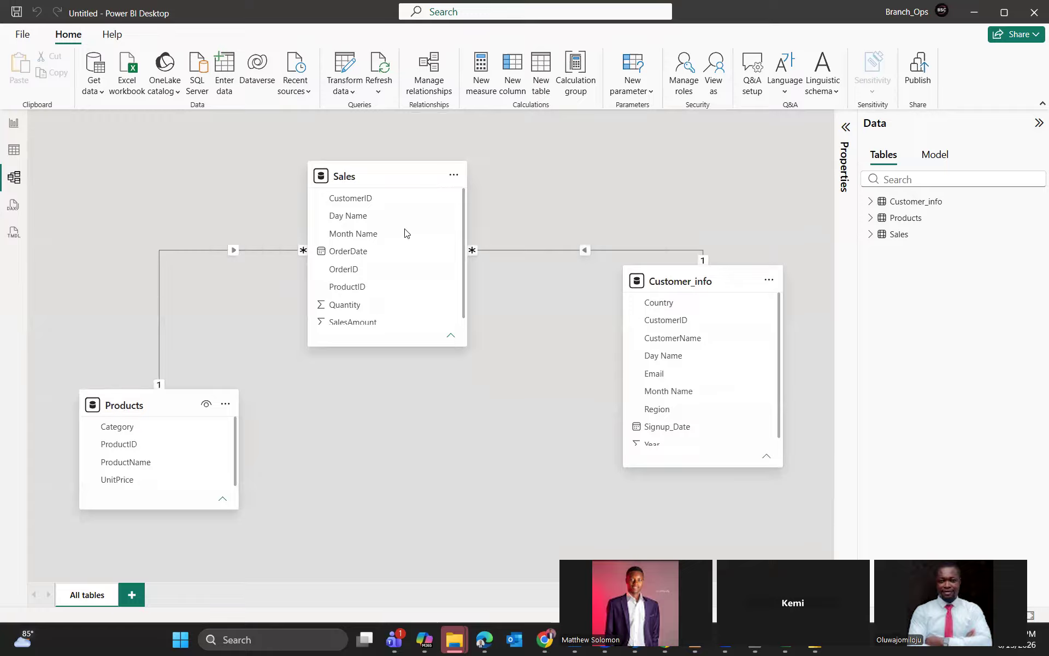
drag(449, 157, 532, 157)
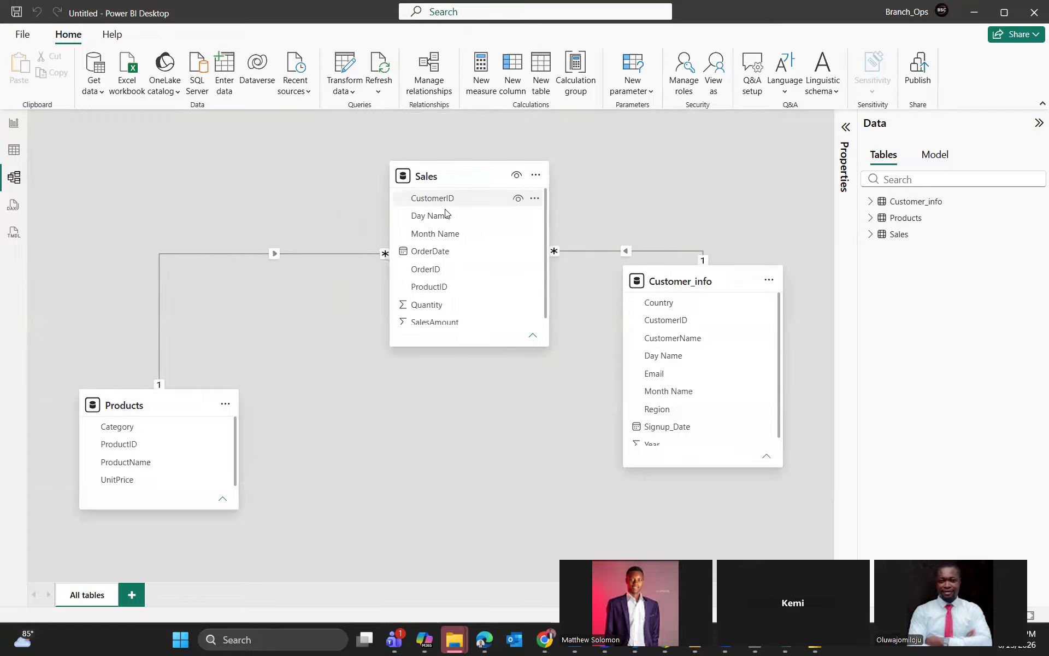
drag(446, 180, 417, 176)
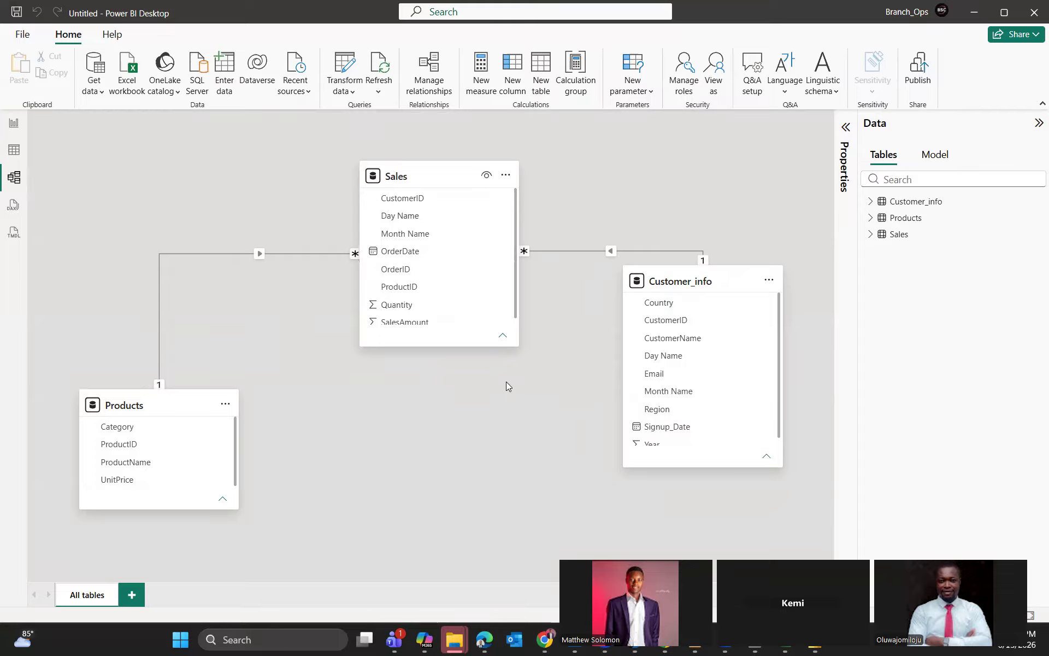
drag(686, 304, 708, 390)
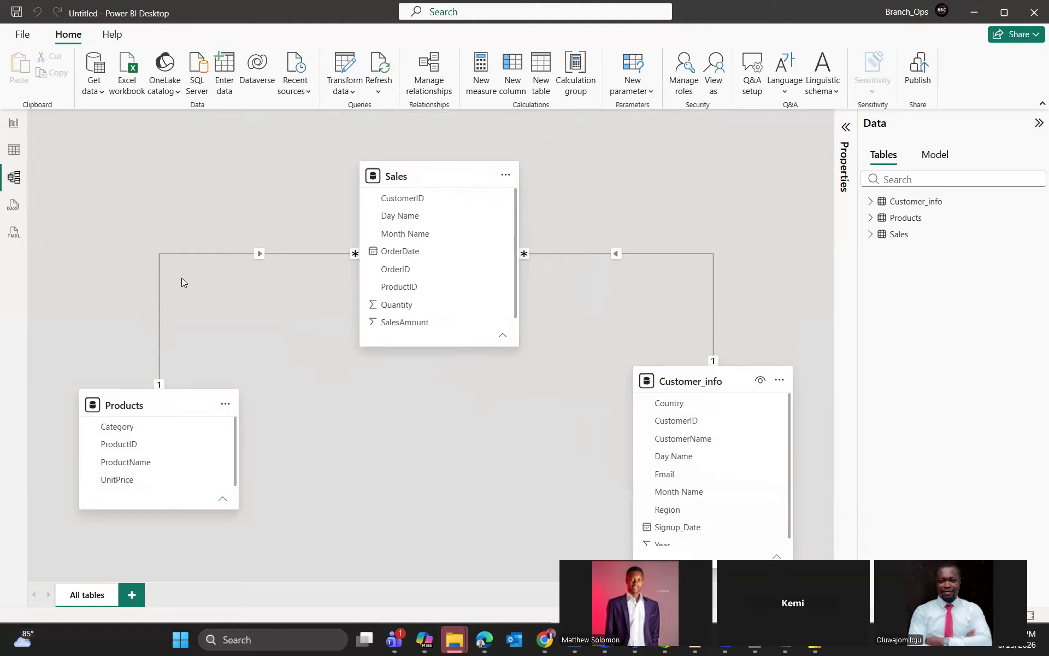
Delete the Products–Sales relationship and the Sales–Customer_info relationship from the model diagram.
right_click(226, 253)
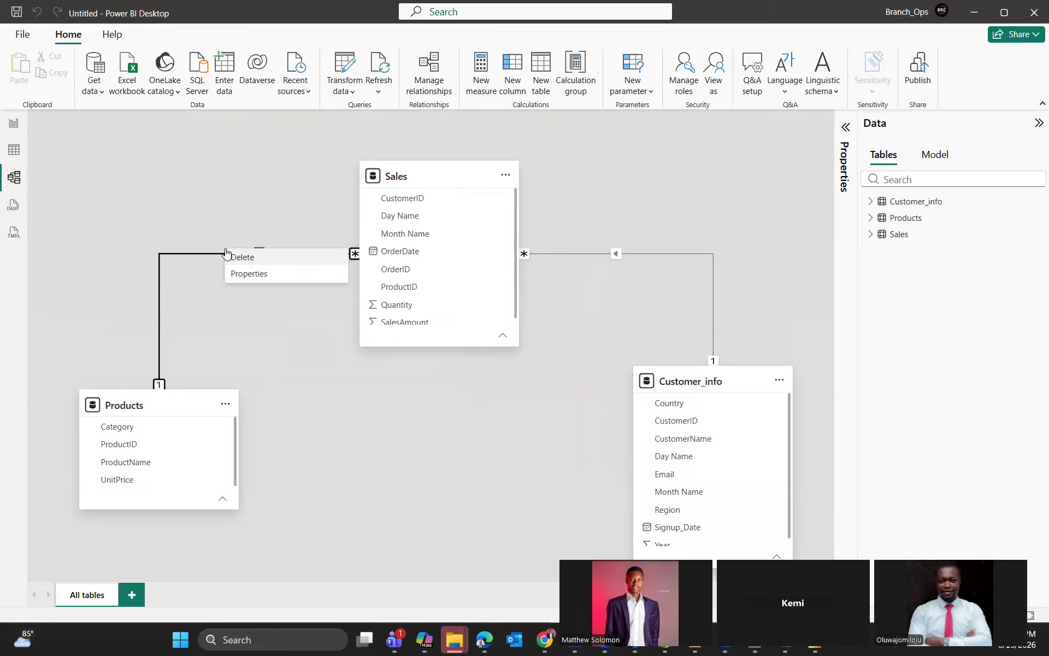
click(260, 257)
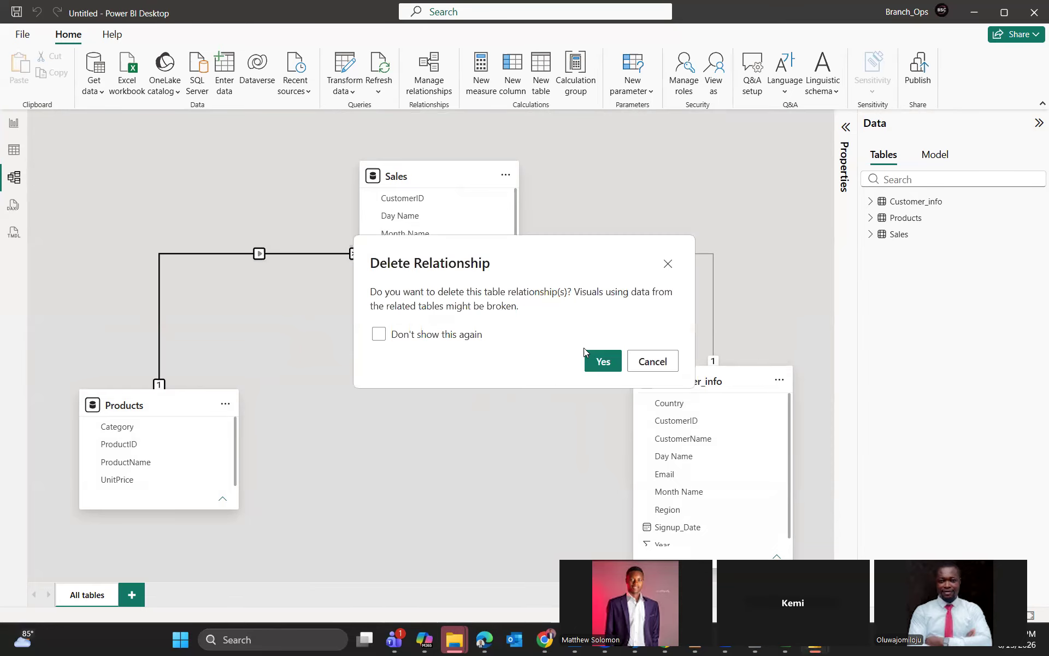
click(600, 362)
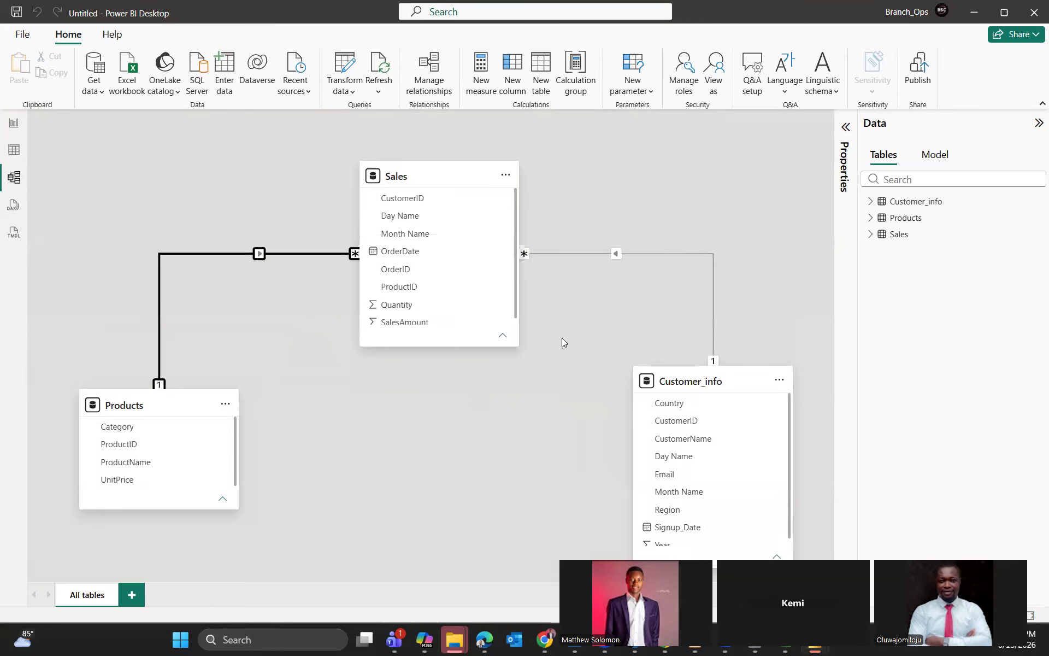
right_click(673, 253)
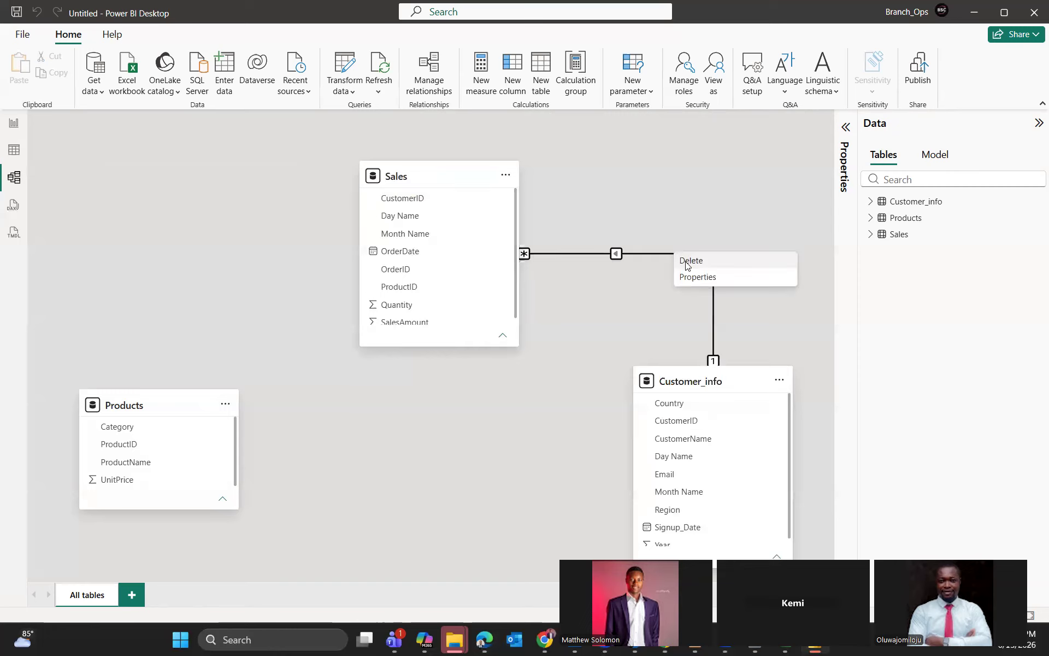
click(536, 365)
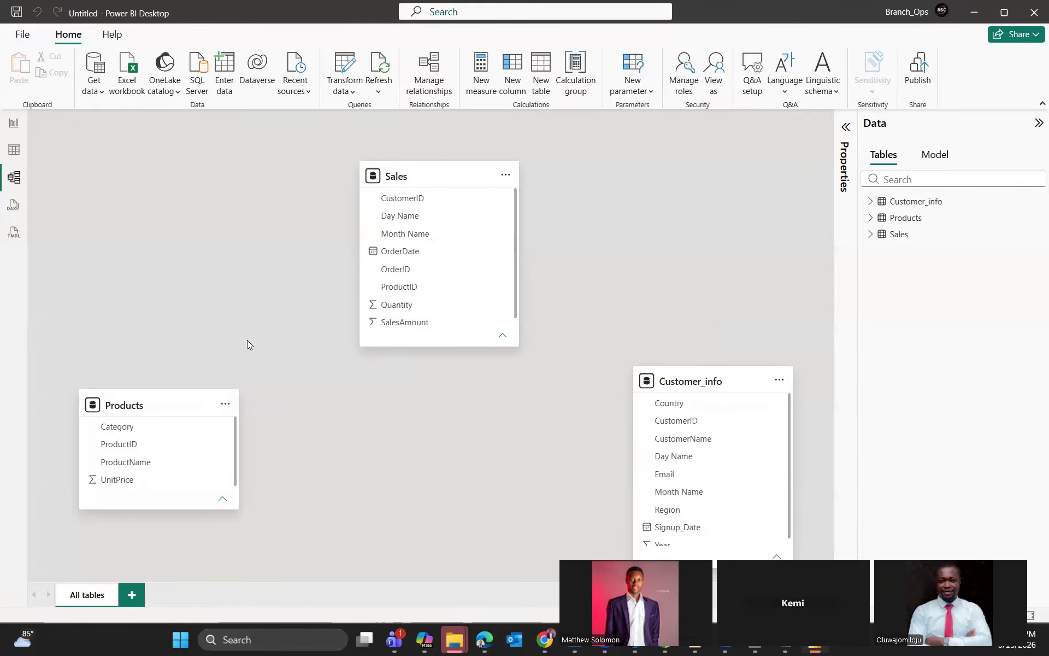
Start a new relationship with Customer_info as the from table and Products as the to table.
click(432, 87)
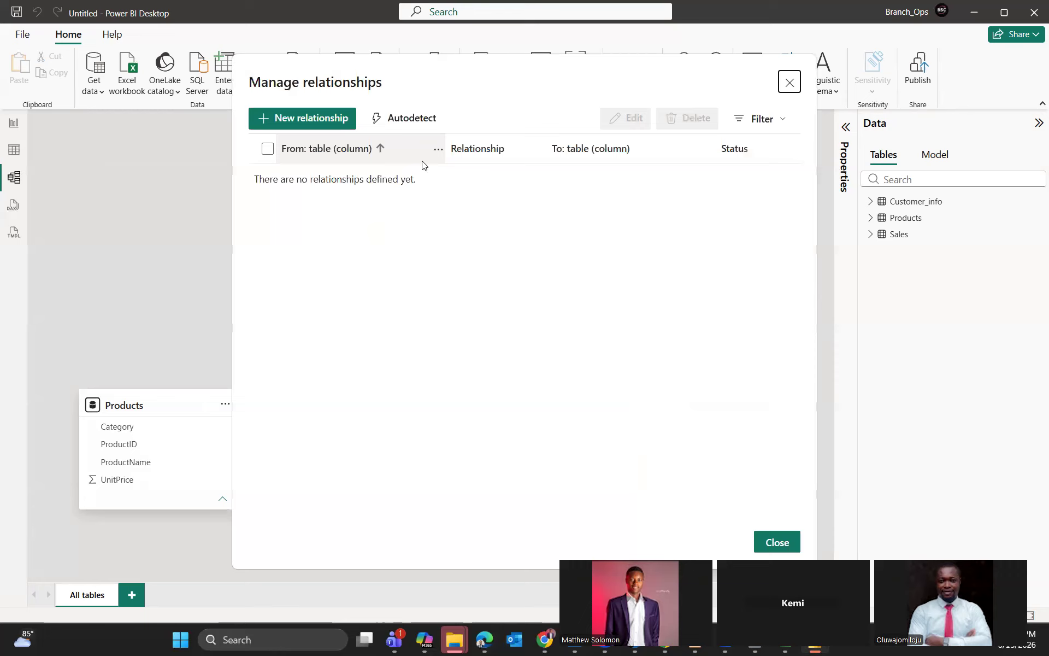
click(306, 116)
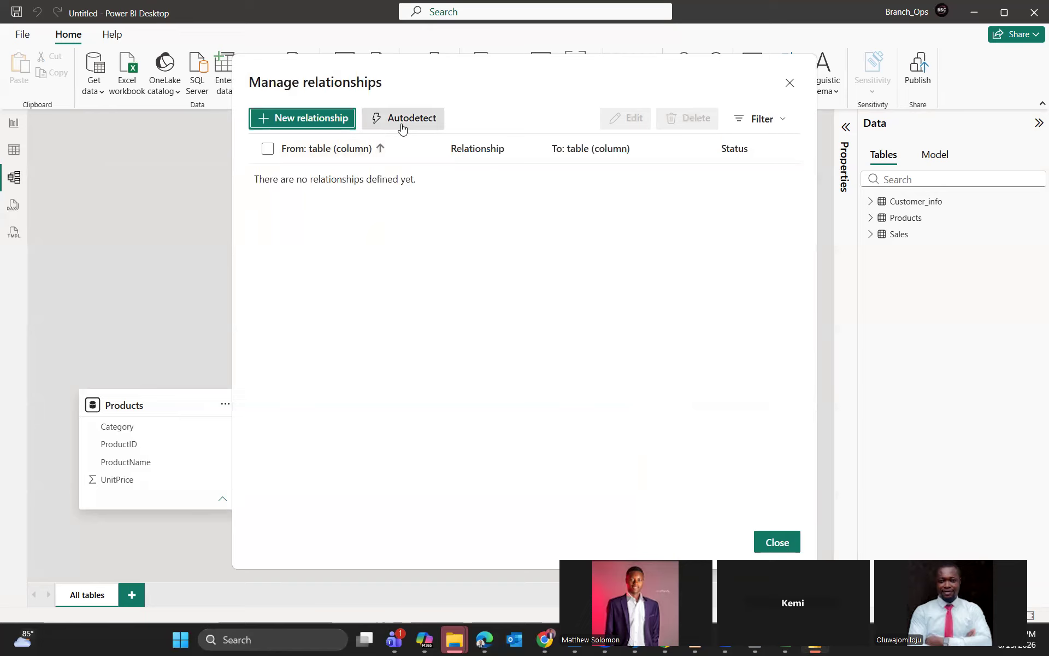
click(276, 117)
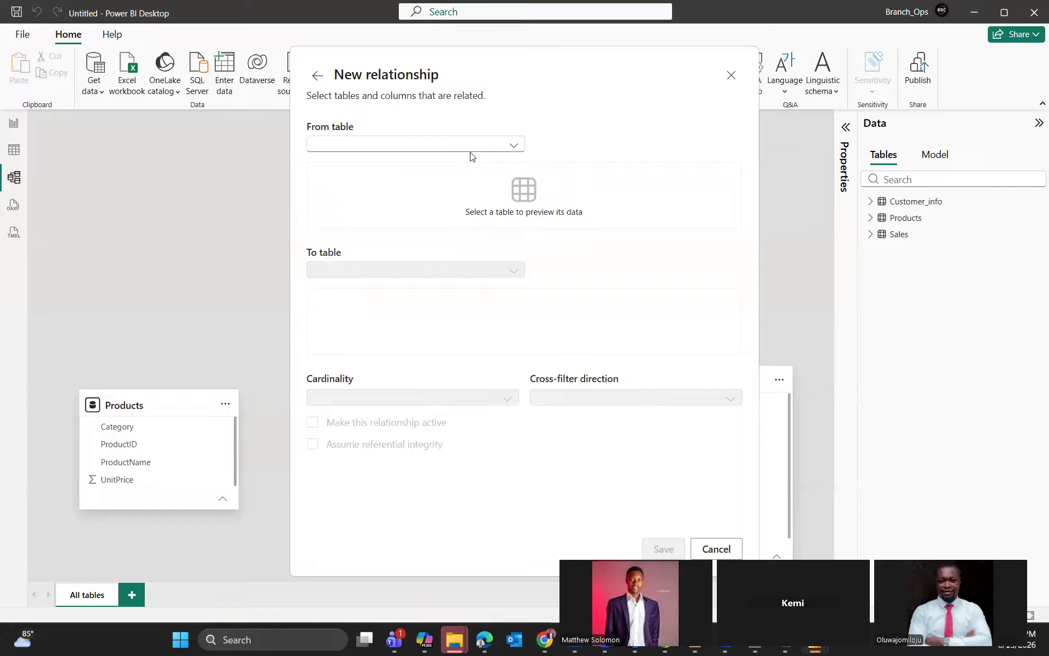
click(494, 147)
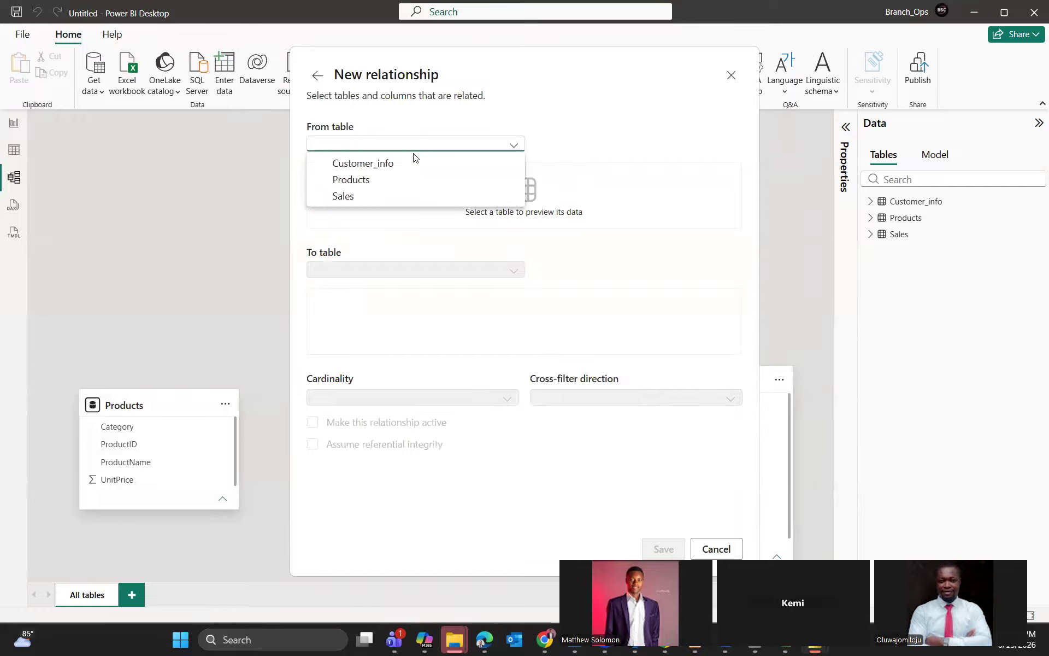
click(402, 167)
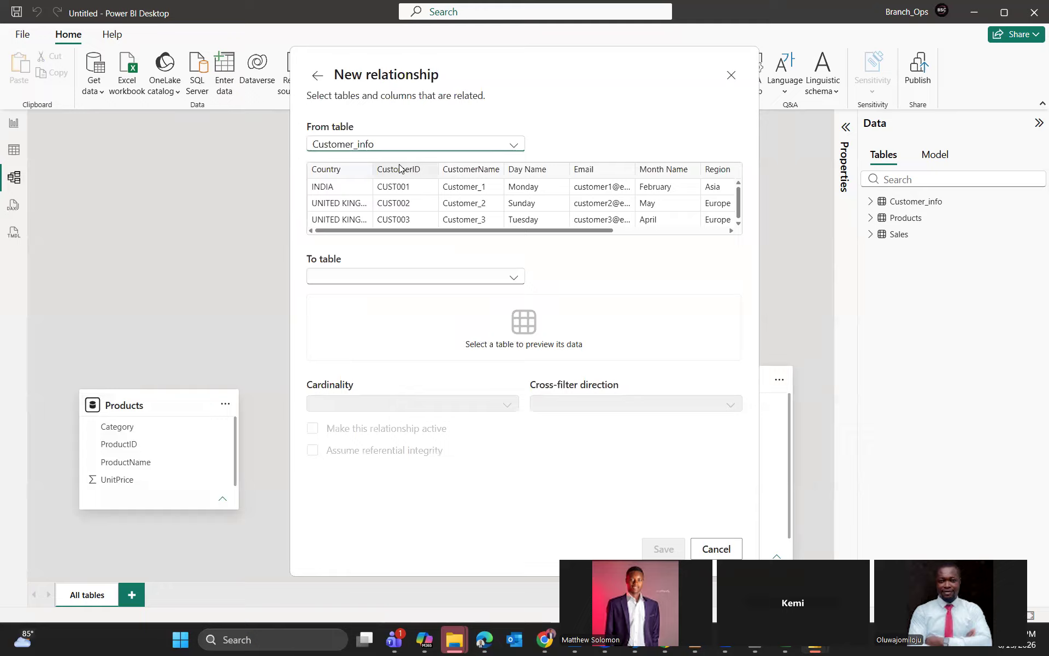
click(370, 274)
click(355, 296)
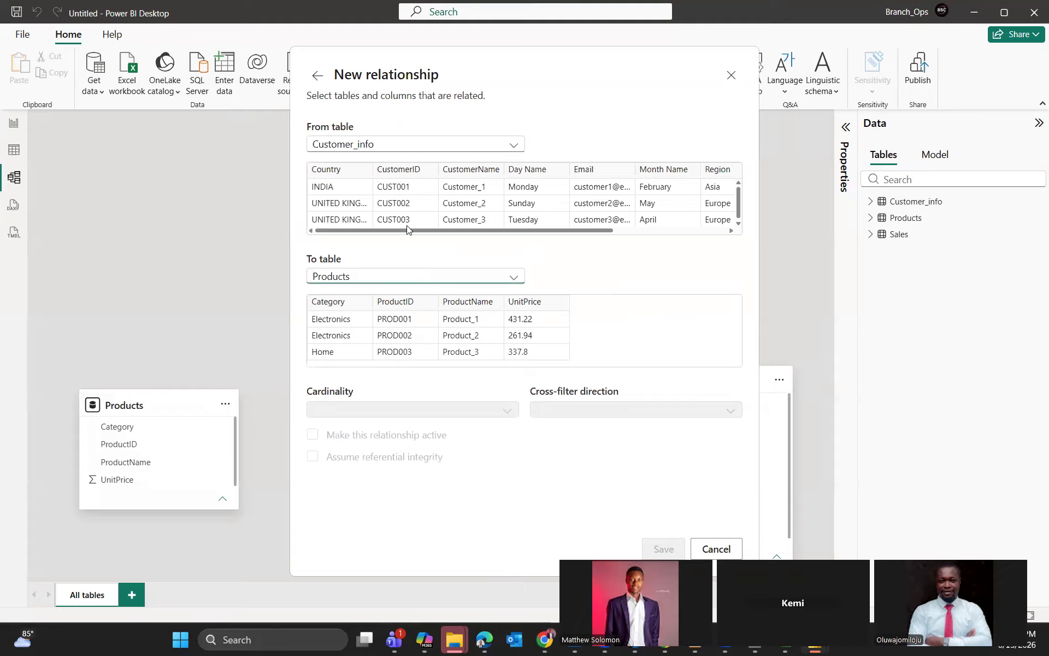
Examine the Customer_info preview's columns for one that could match a column in Products.
drag(406, 230, 323, 247)
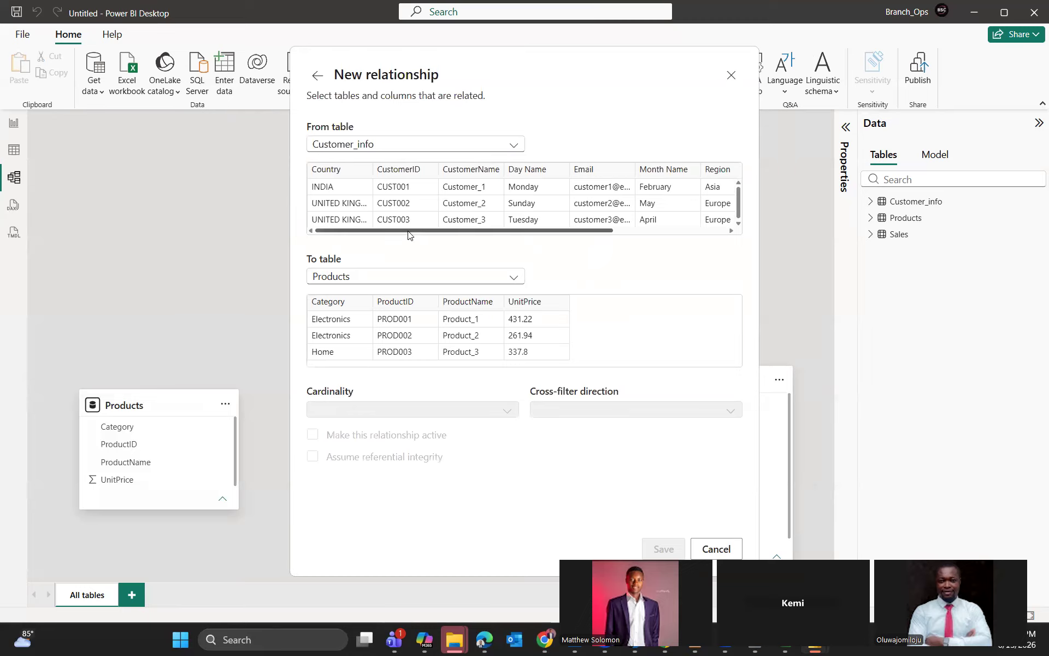
scroll(437, 236, right, 1)
scroll(470, 240, right, 3)
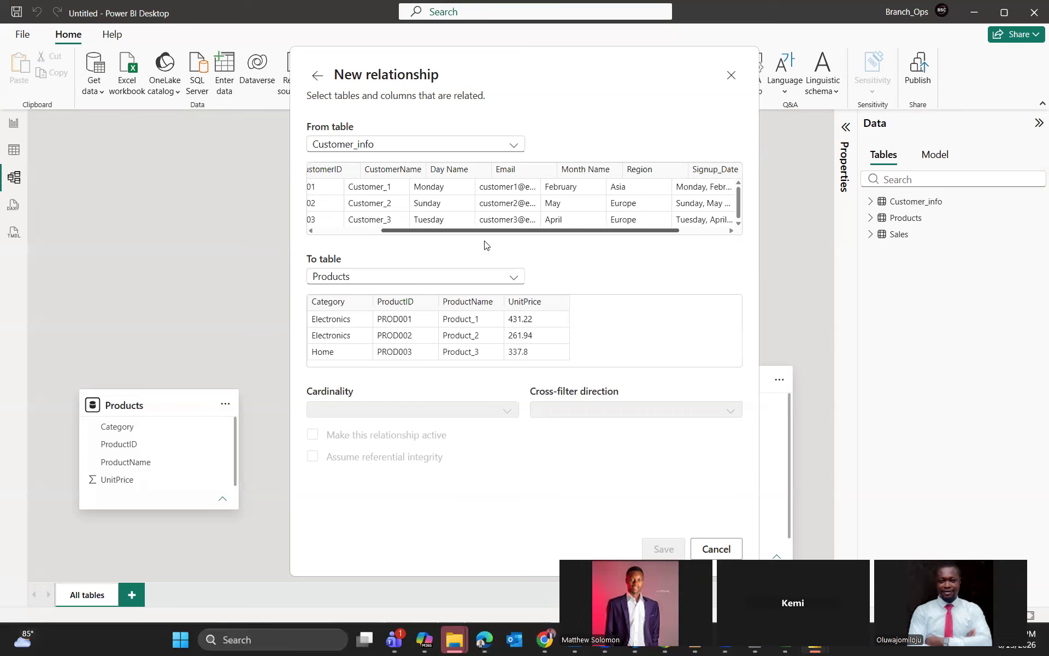
scroll(540, 254, right, 2)
scroll(389, 246, left, 3)
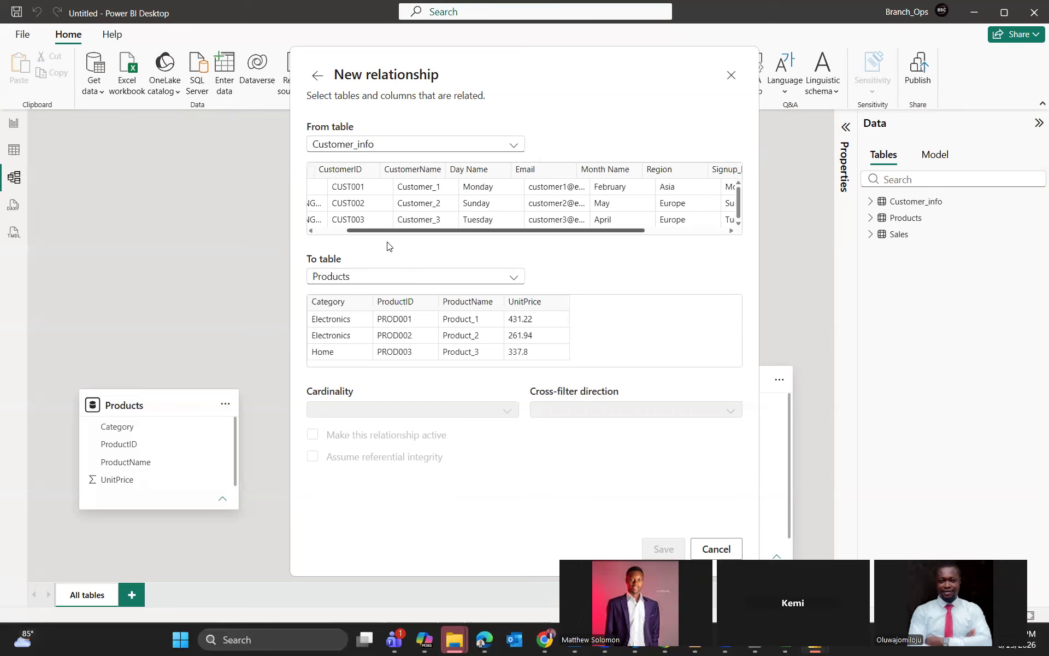
scroll(385, 247, left, 1)
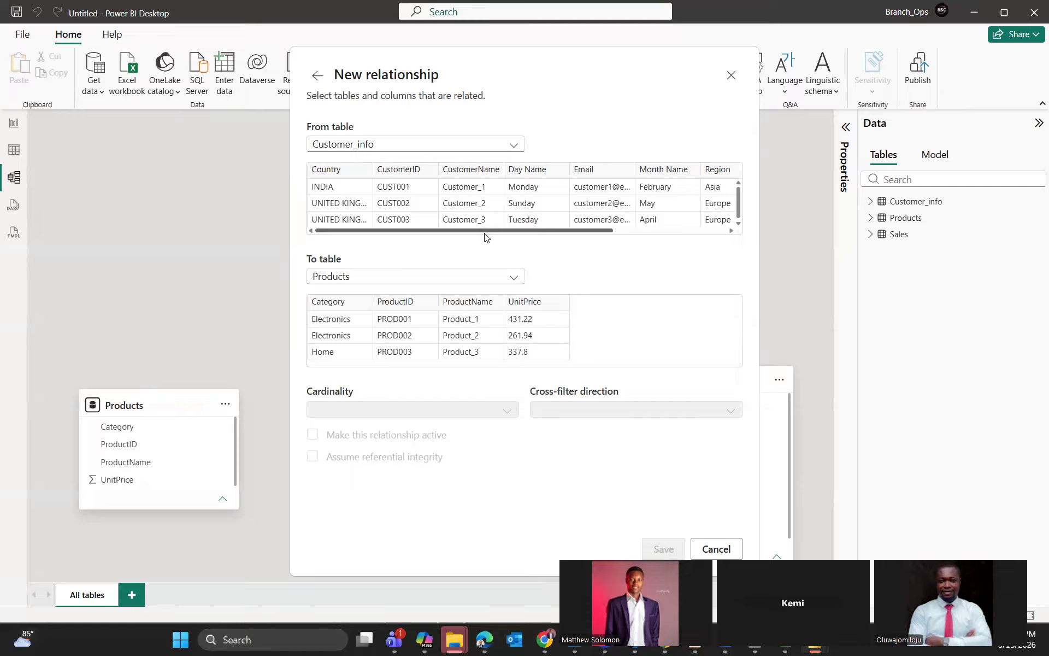
Compare all Customer_info columns, from Country through Year, with the Products columns to look for a shared key.
scroll(546, 240, right, 1)
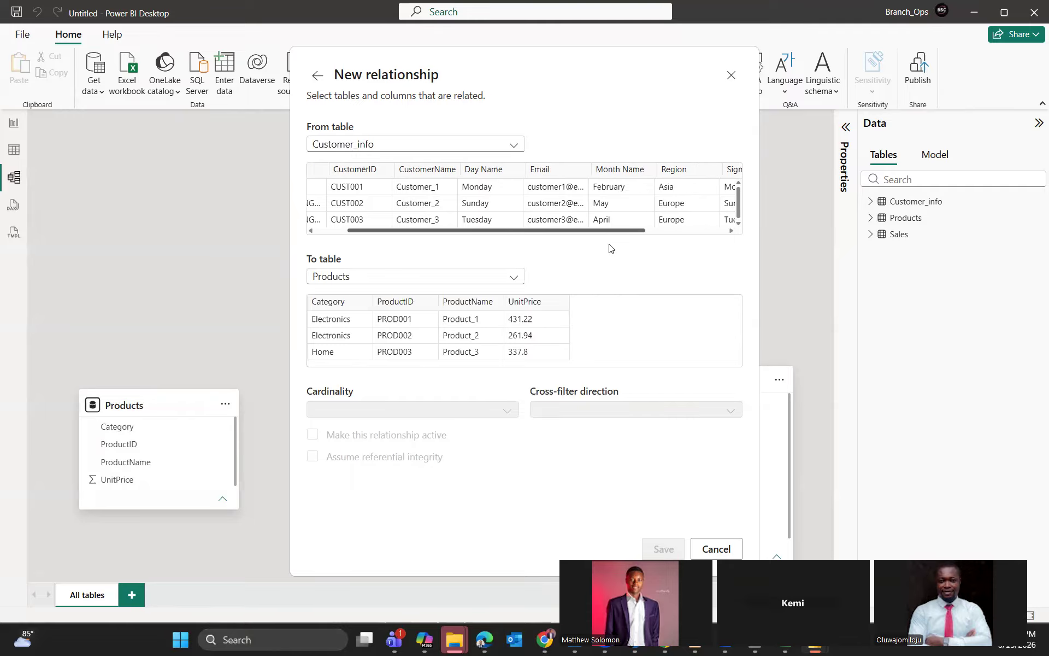
scroll(595, 241, right, 2)
scroll(435, 241, left, 3)
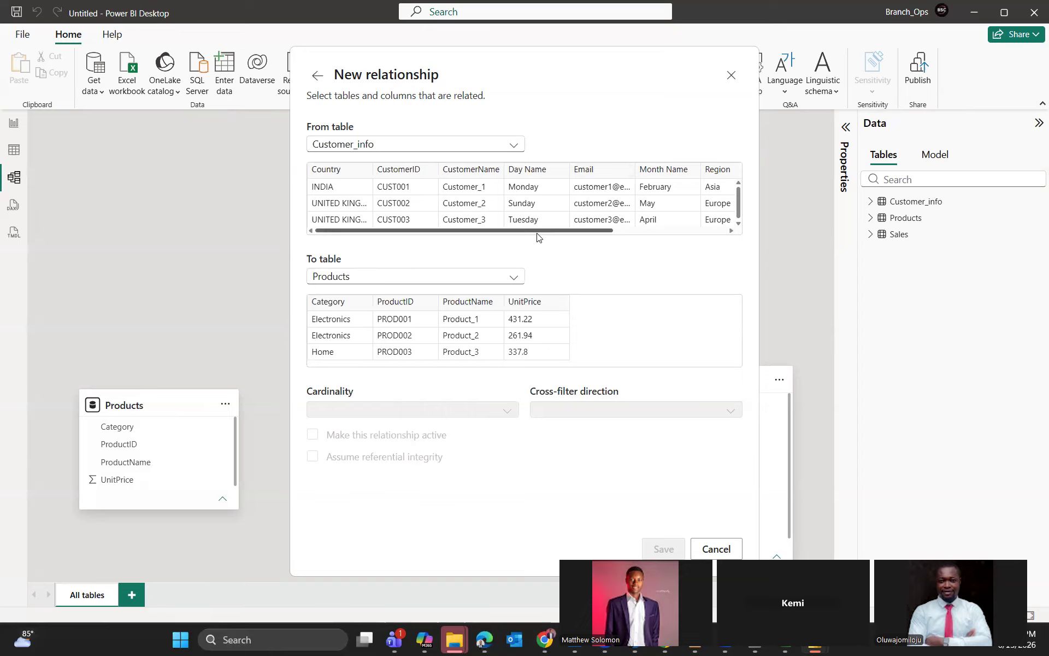
drag(537, 233, 660, 243)
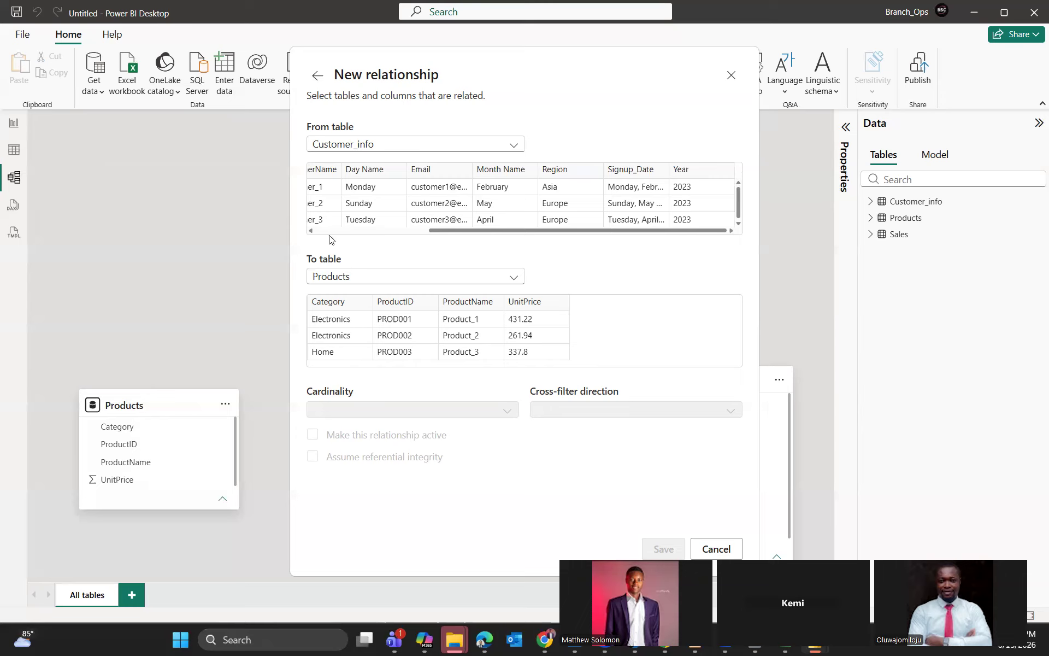
drag(284, 230, 281, 235)
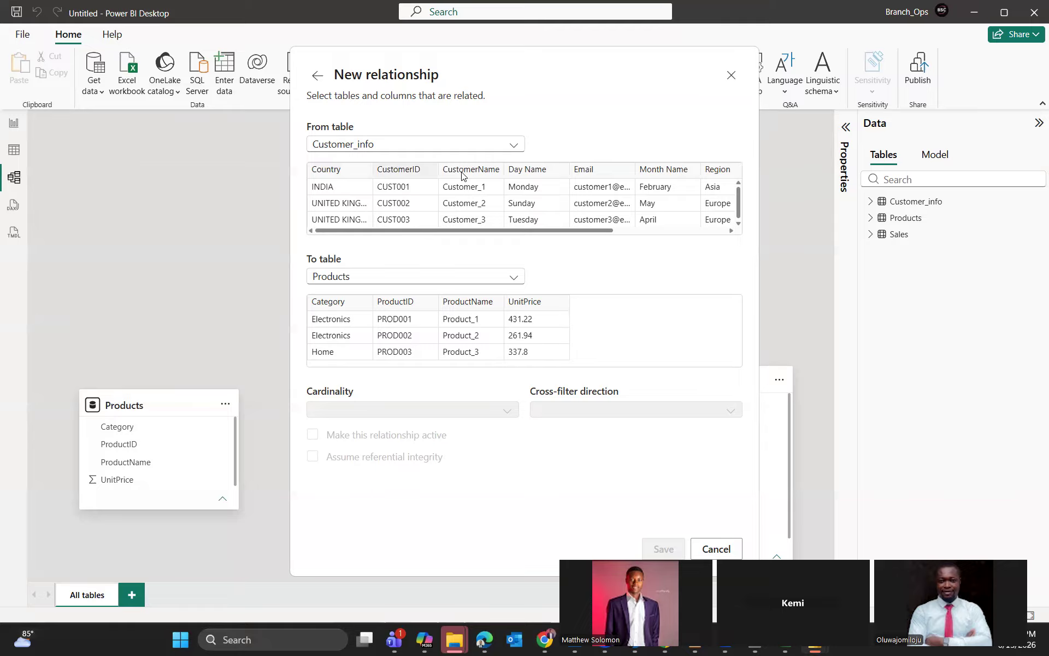
drag(532, 231, 653, 249)
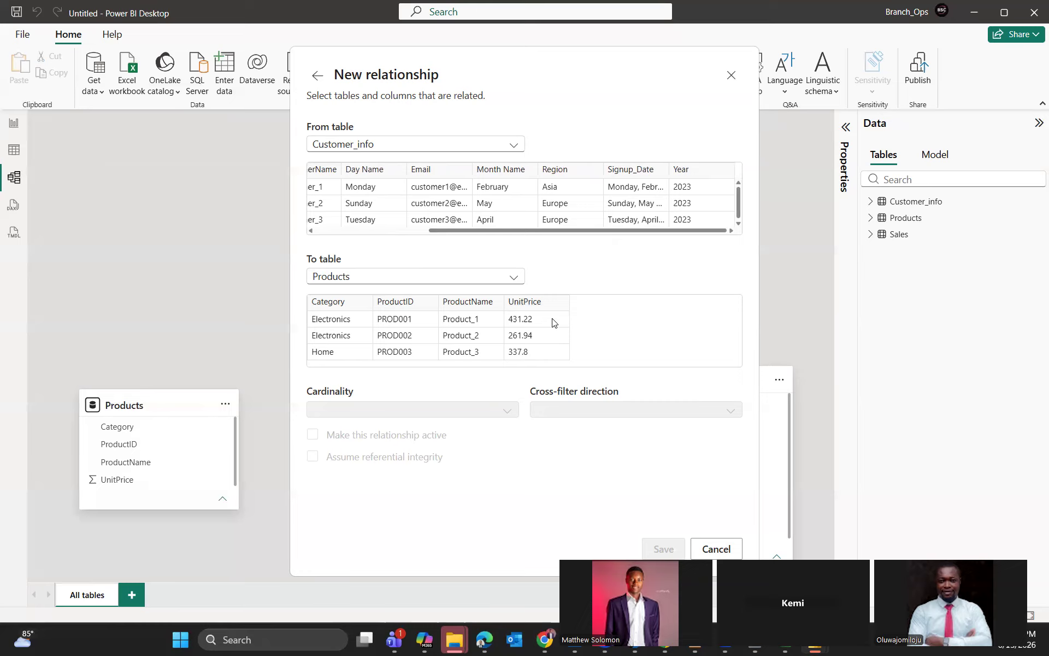
Set the new relationship to run from Products to Sales, matched on the ProductID column in both tables.
click(451, 150)
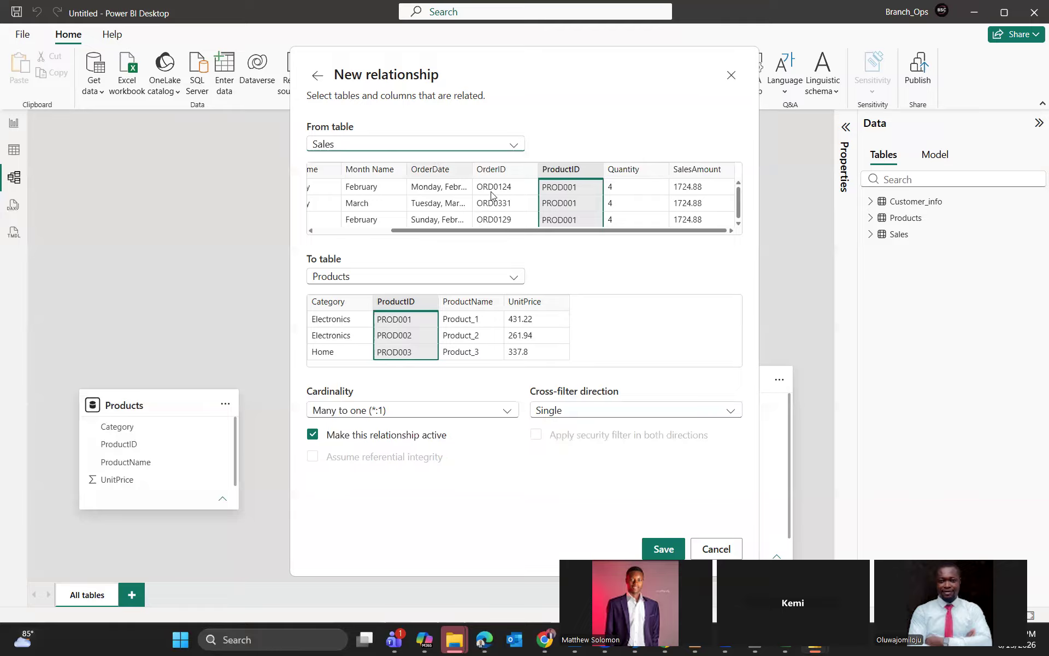
scroll(548, 213, down, 1)
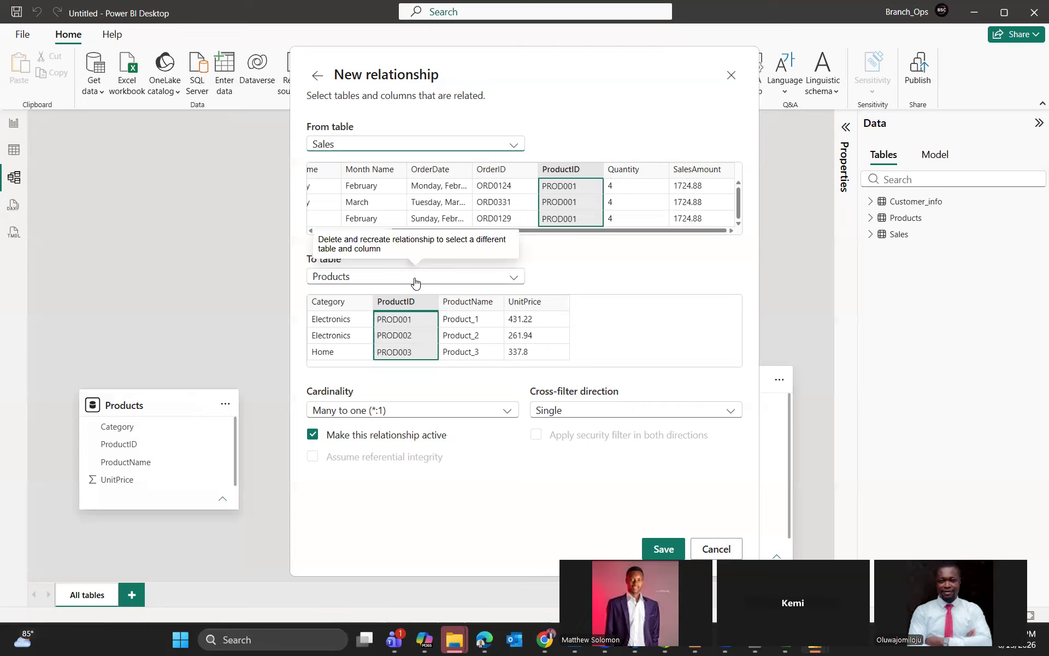
click(395, 141)
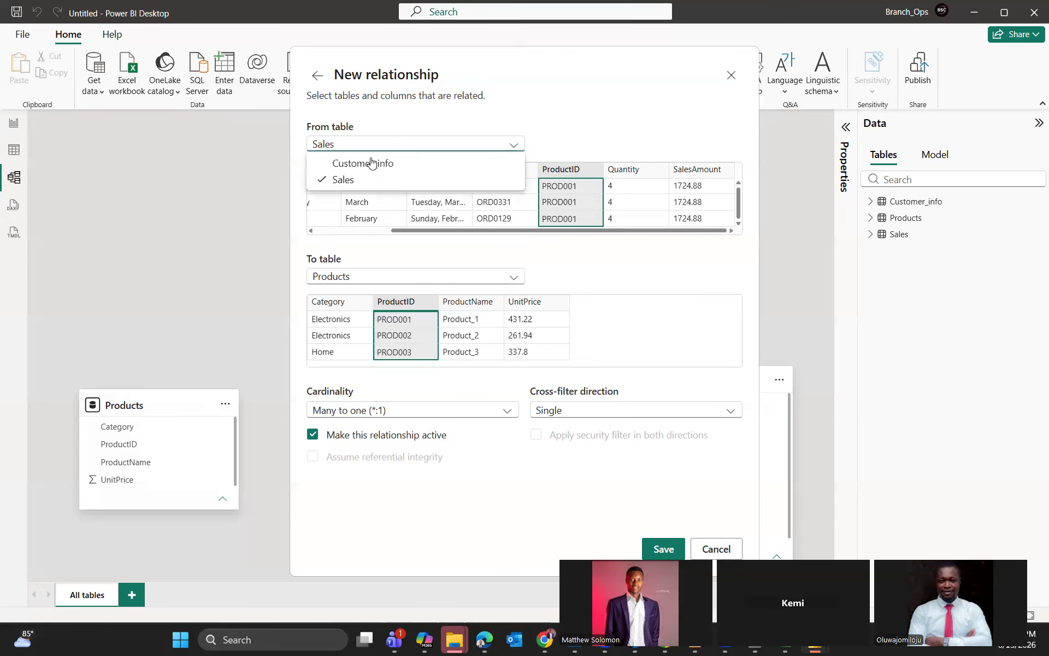
click(371, 163)
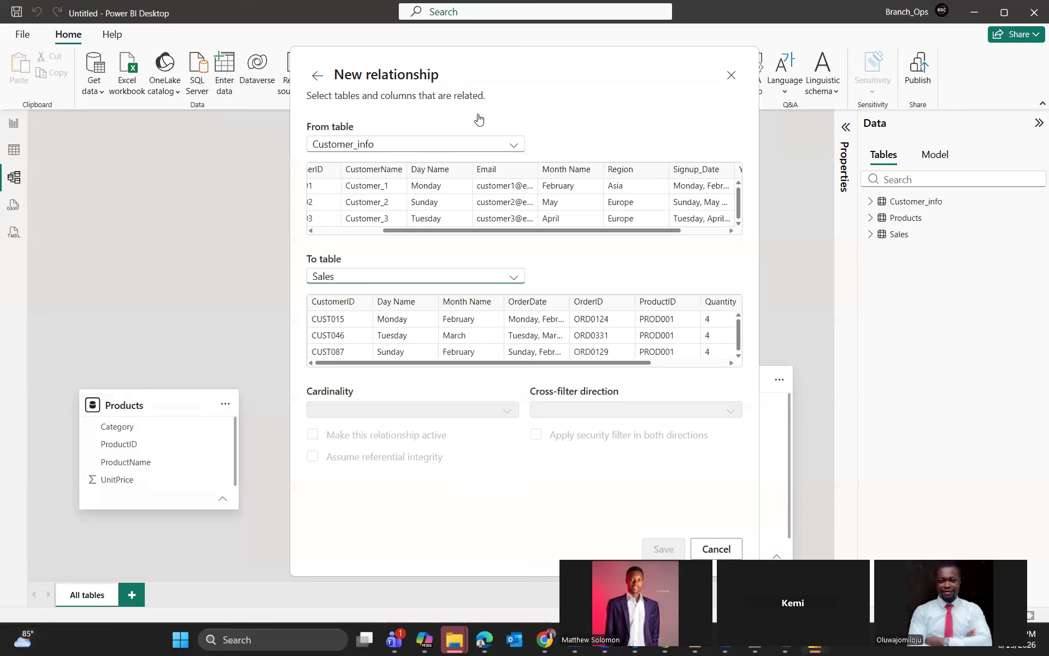
click(413, 146)
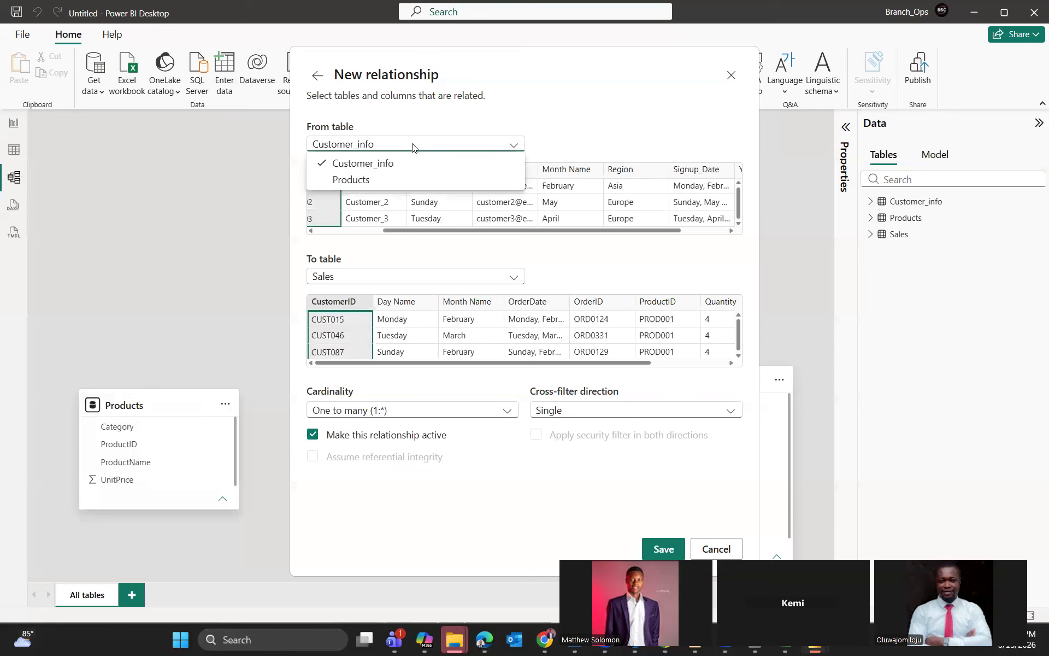
click(381, 184)
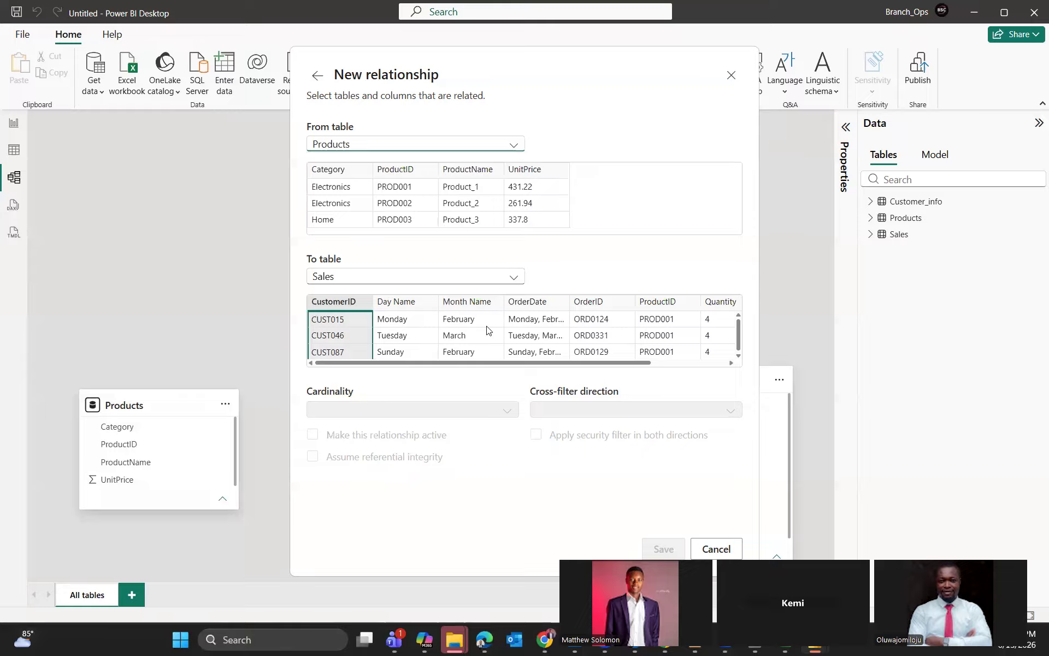
click(673, 307)
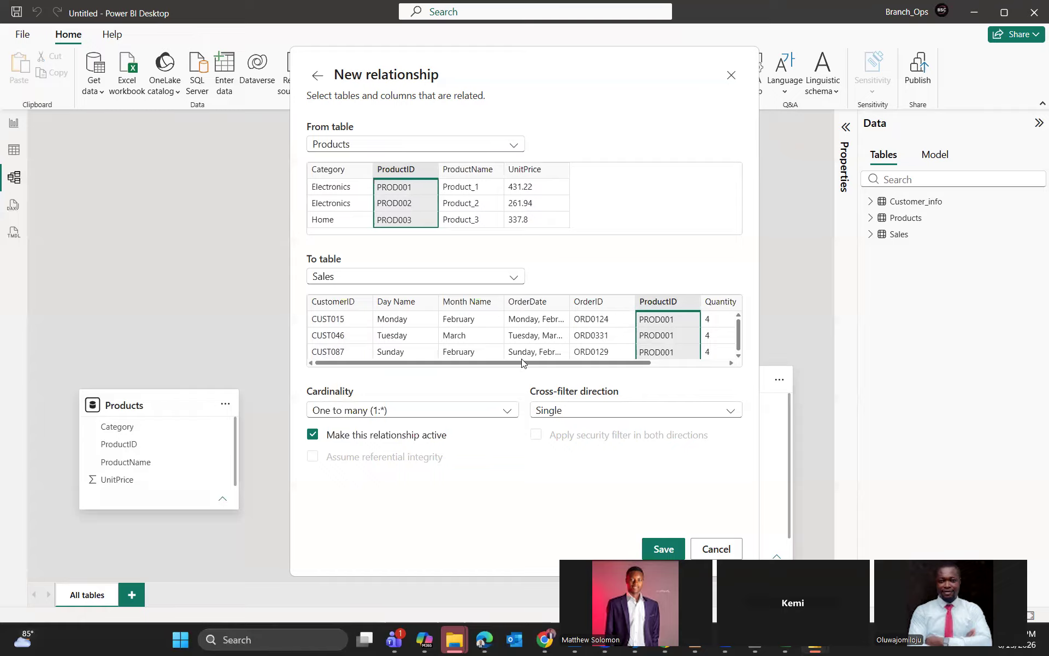
Keep the cross-filter direction at Single, save the Products–Sales relationship and close the relationship manager.
drag(435, 363, 368, 409)
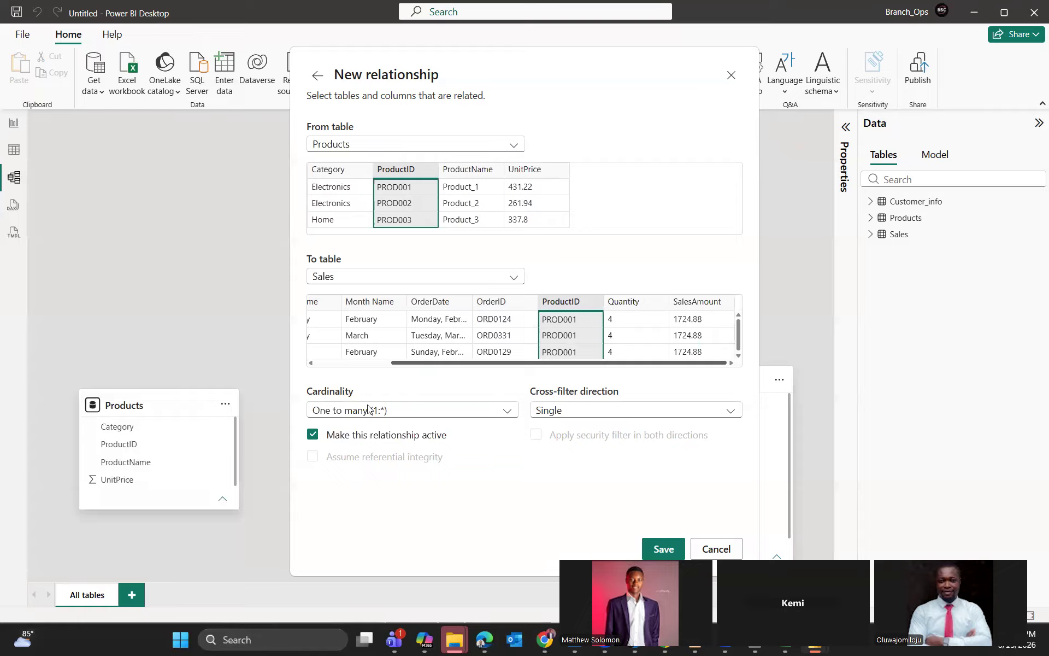
click(575, 409)
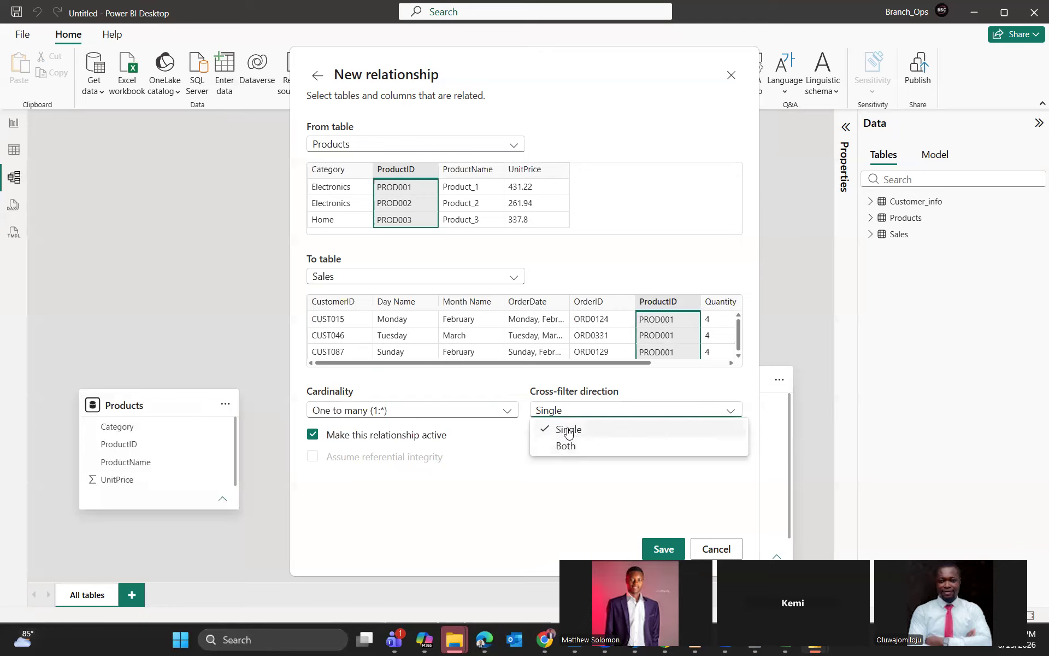
click(569, 429)
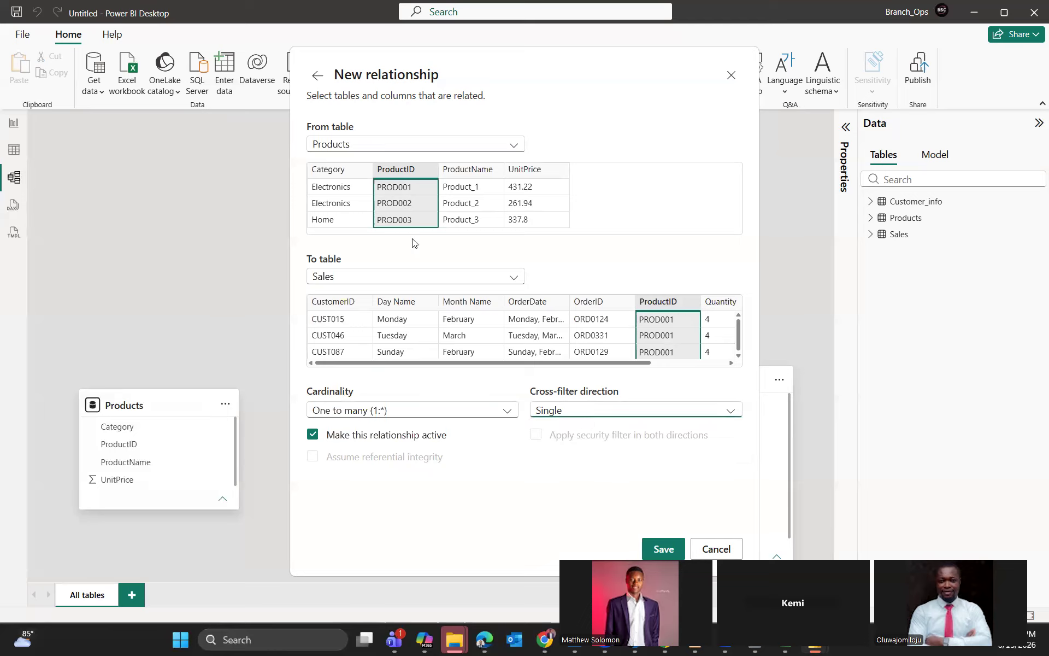
click(655, 551)
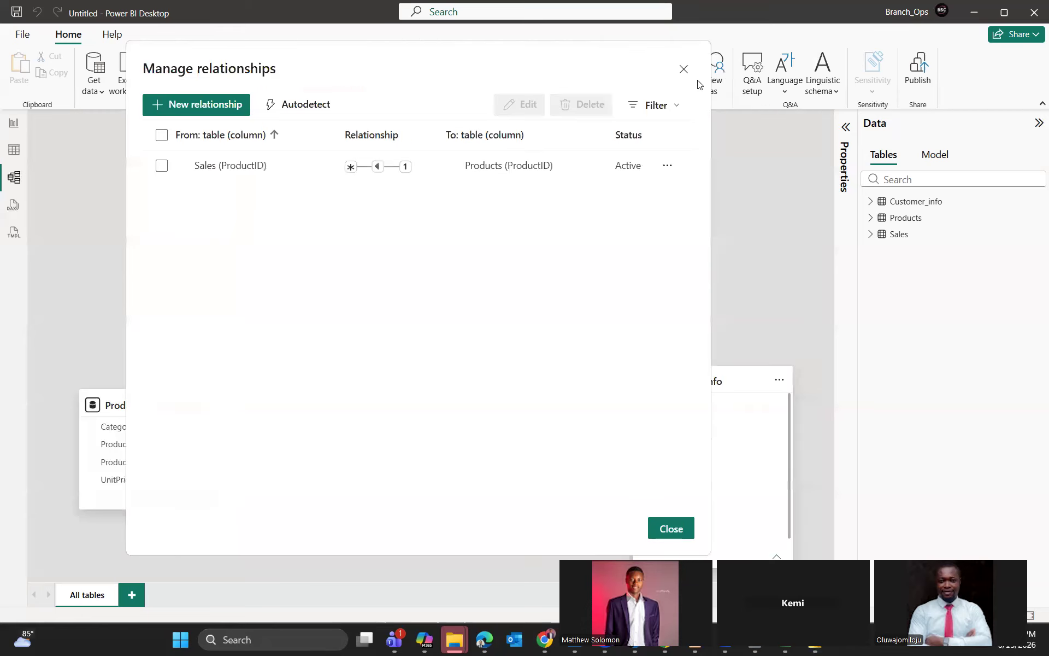
click(683, 71)
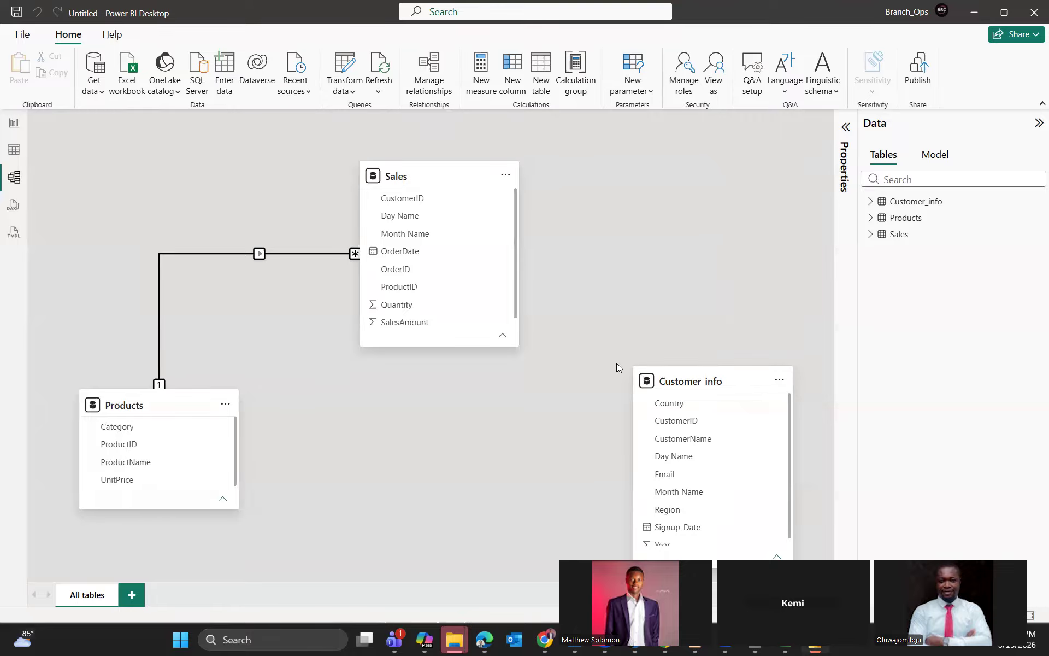
Separate the Sales and Customer_info tables in the diagram and create an active one-to-many relationship from Customer_info to Sales on CustomerID, with Single cross-filtering.
drag(707, 378, 635, 296)
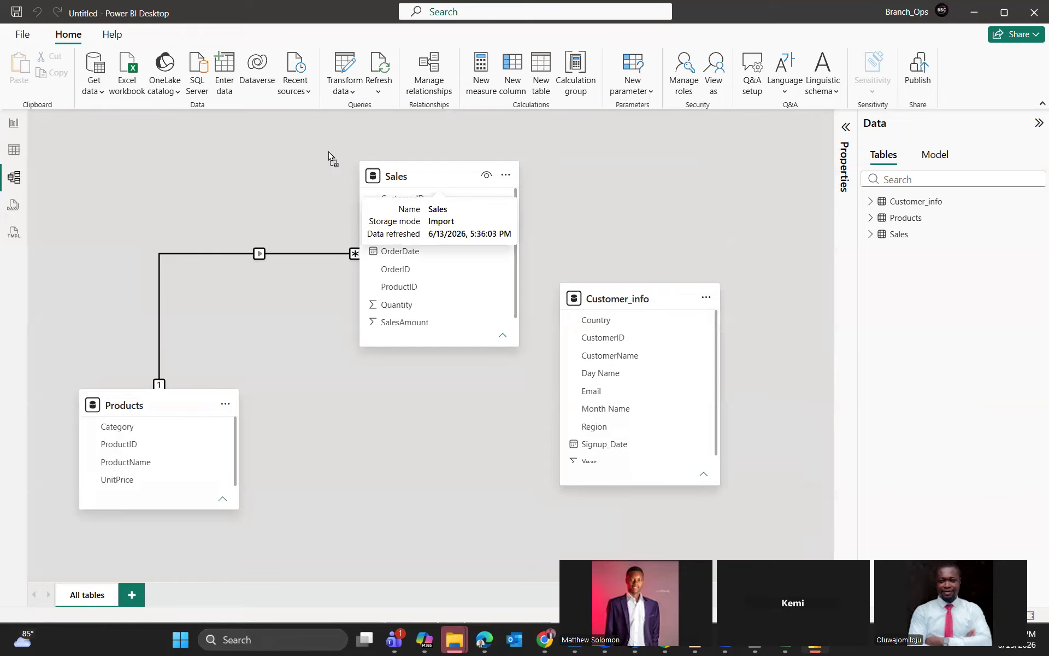
drag(423, 175, 329, 157)
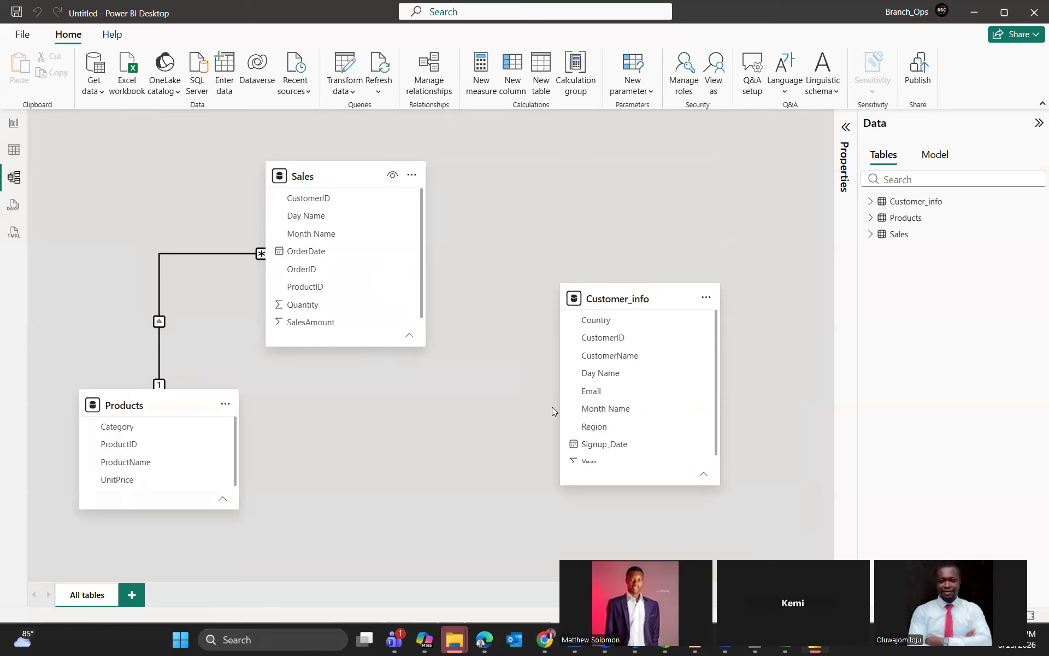
drag(622, 338, 402, 381)
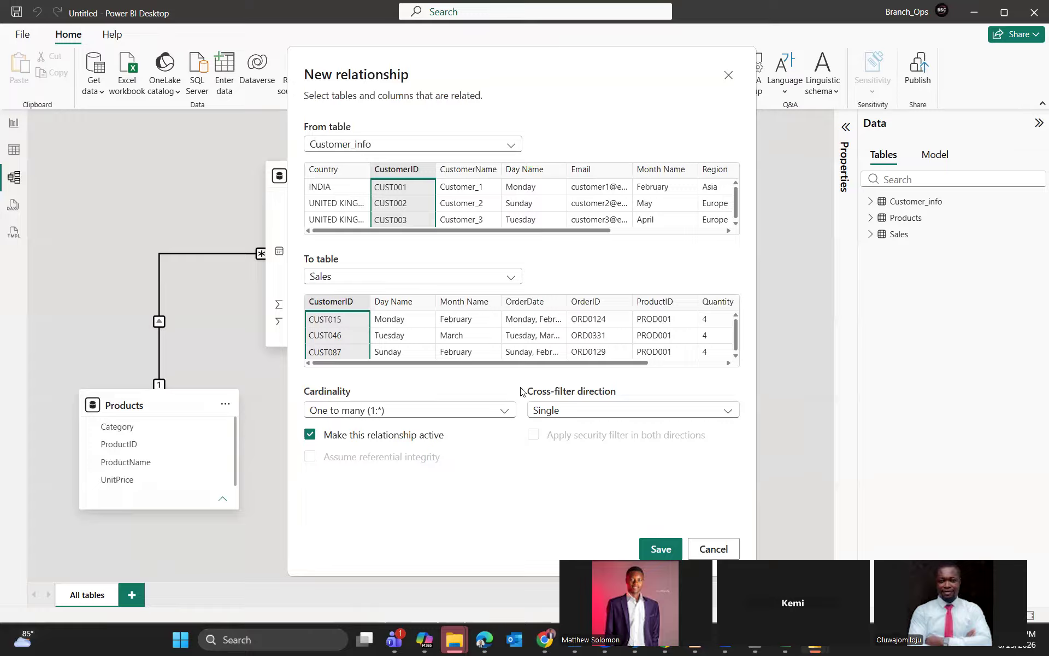
click(649, 547)
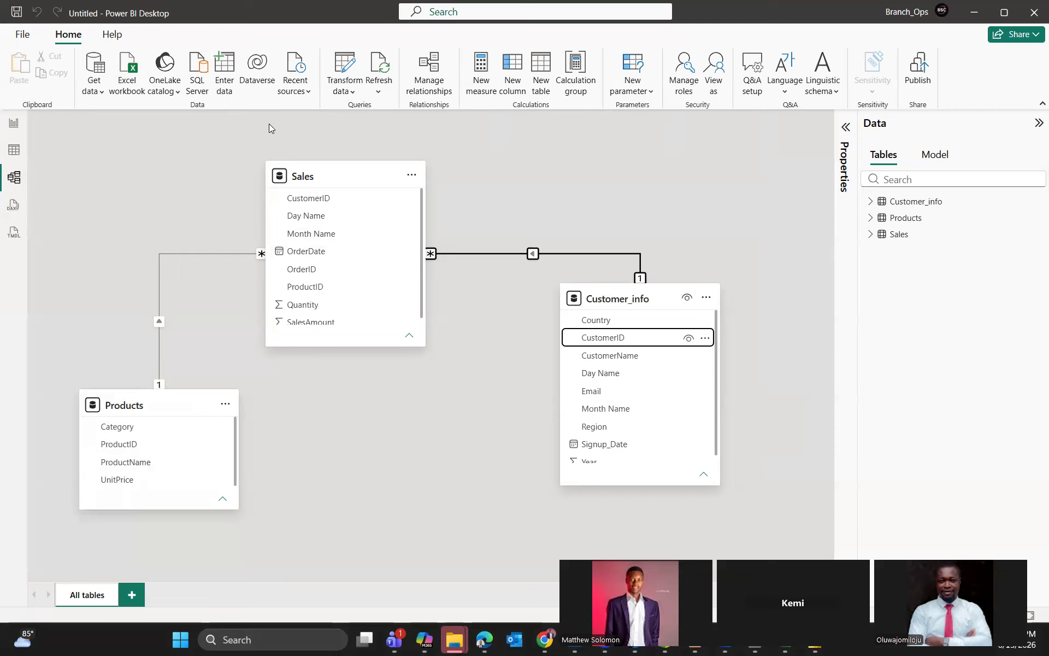
Arrange the diagram with Sales centered above Products and Customer_info, and look through the Sales field list.
drag(302, 179, 367, 180)
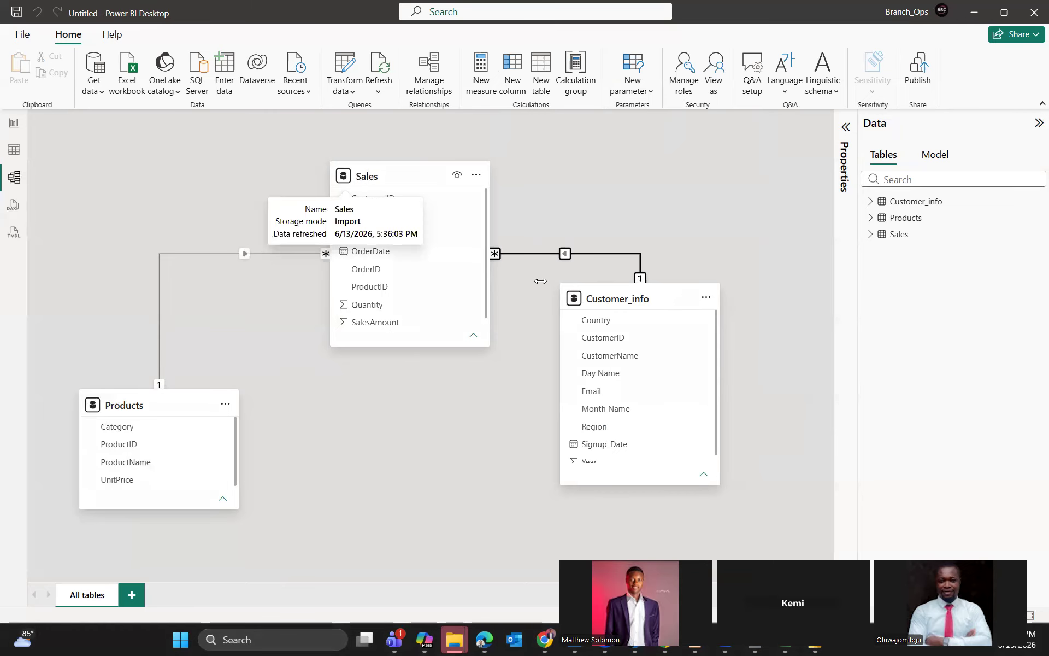
drag(622, 298, 661, 357)
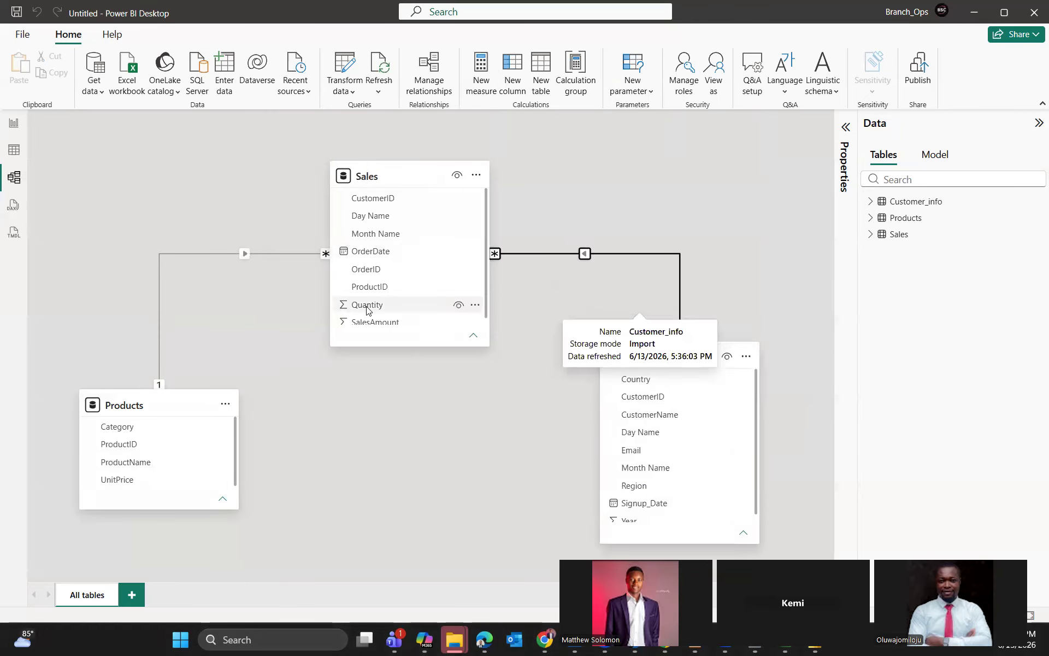
scroll(431, 311, down, 1)
scroll(412, 308, up, 1)
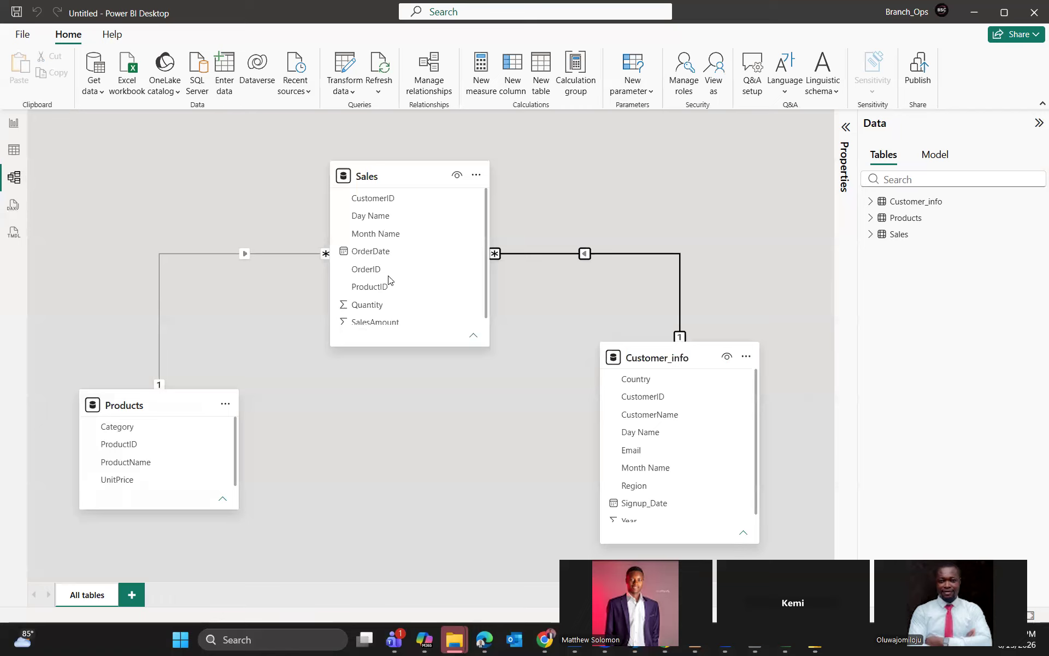
scroll(391, 294, down, 1)
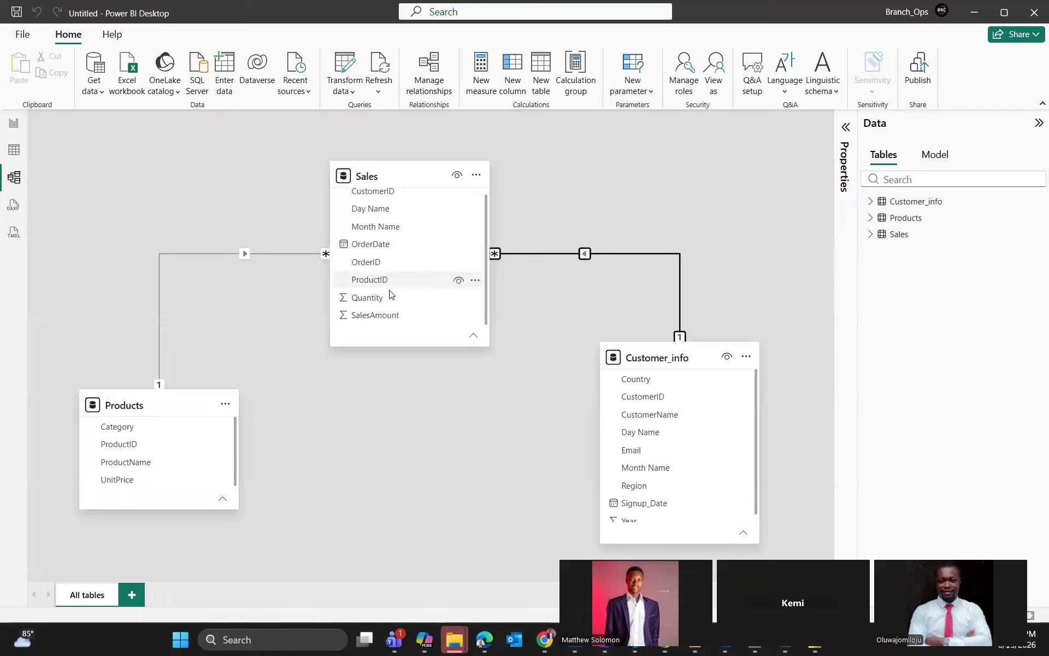
scroll(390, 230, up, 1)
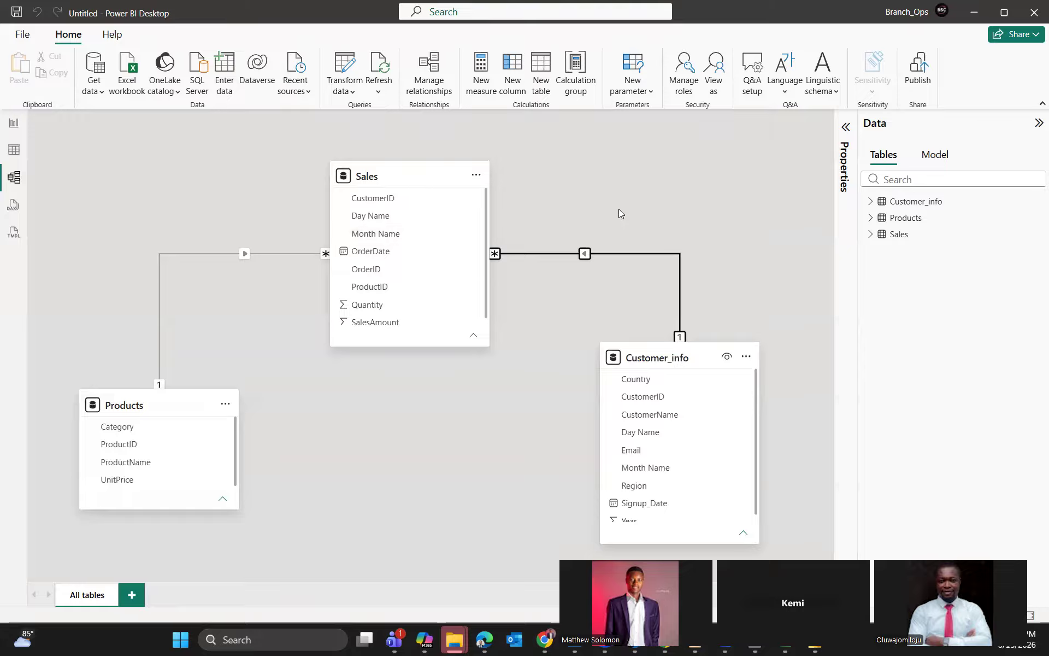
Review the Customer_info rows in the table view and return to the blank report page.
click(13, 124)
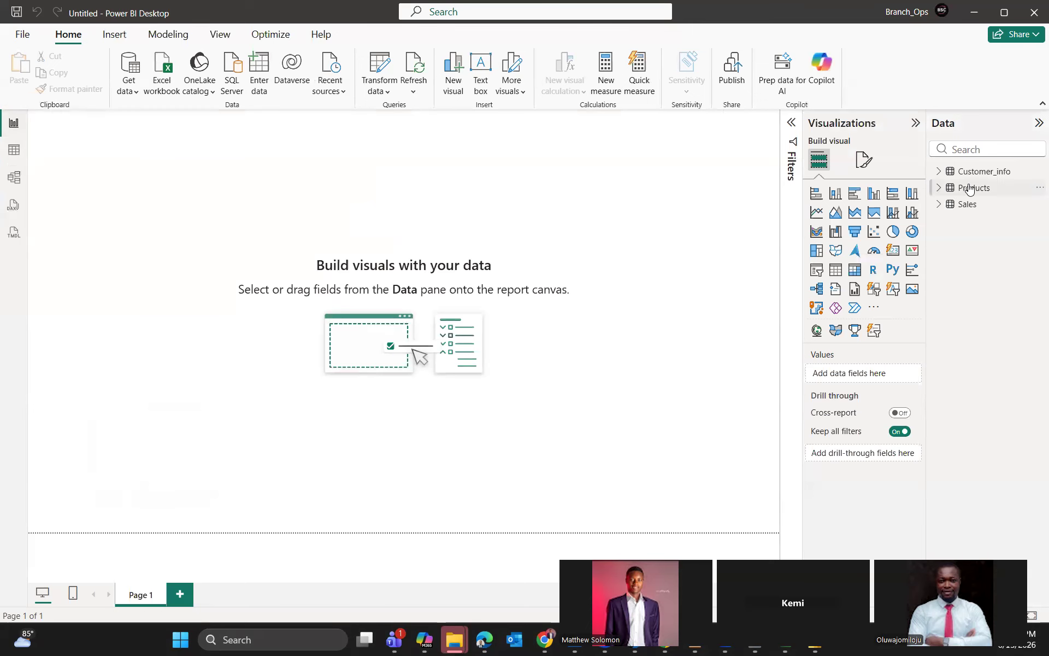
click(11, 152)
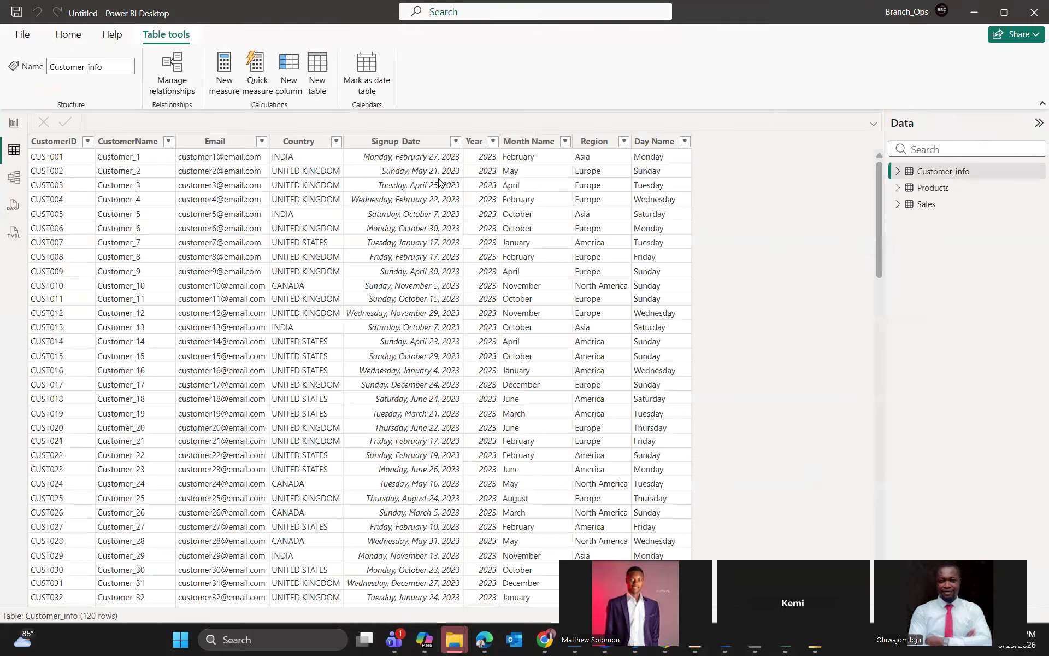
click(14, 125)
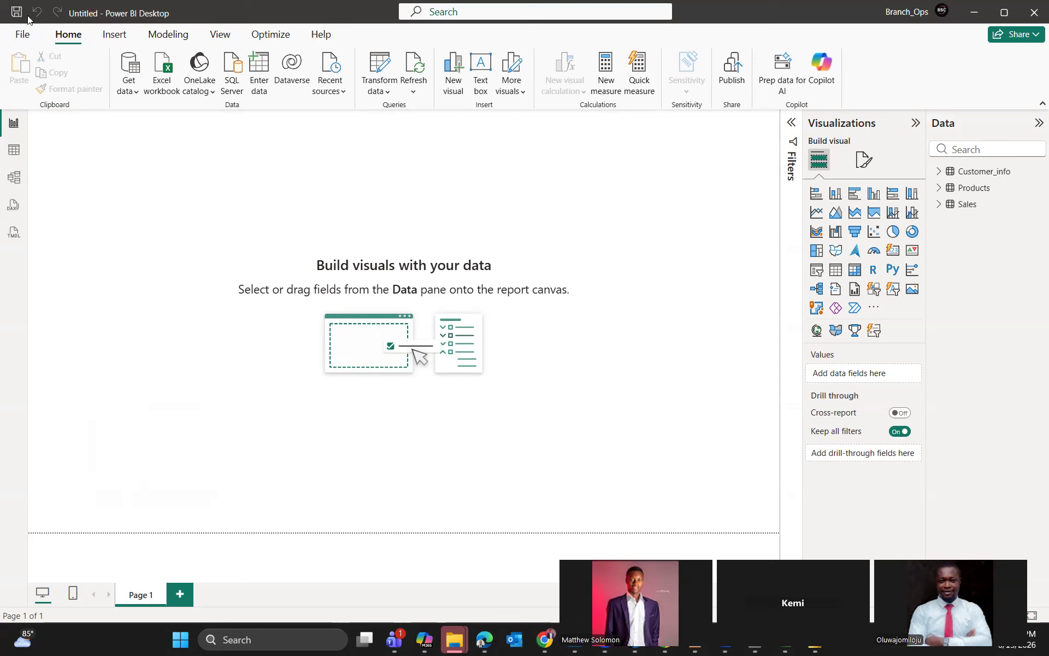
Begin saving the report as a Power BI file on this device, with the Documents folder as the location.
key(alt+f)
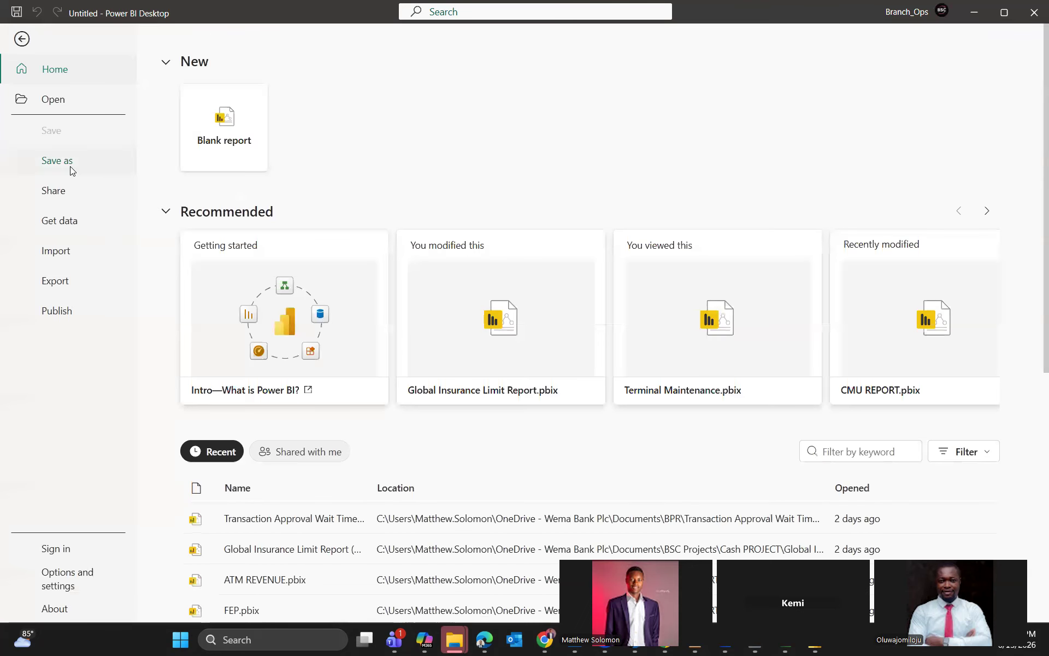
click(99, 174)
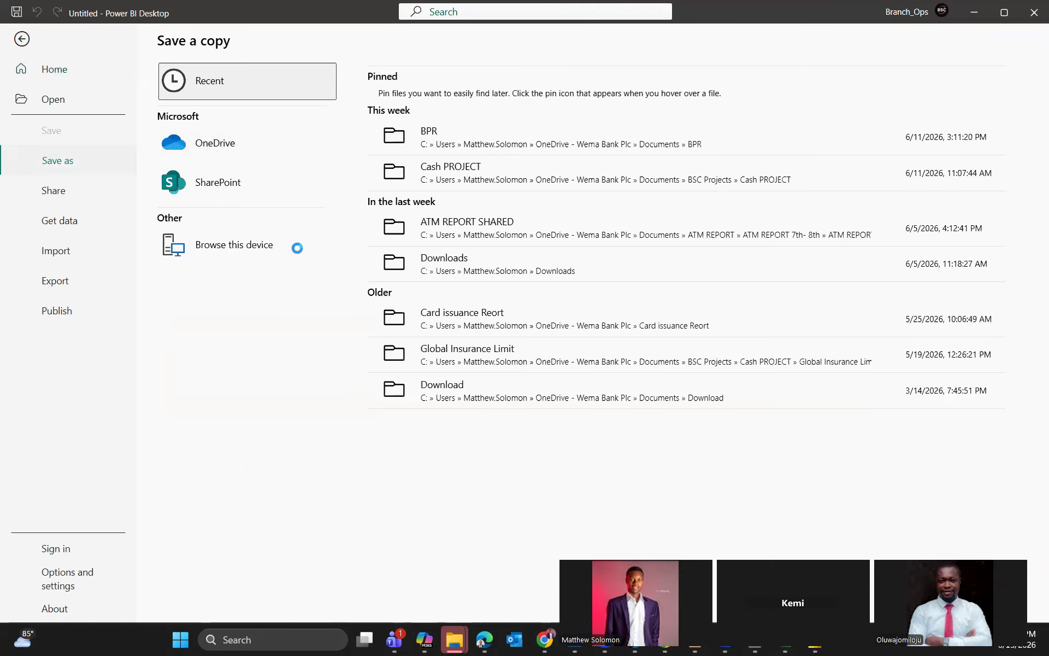
click(263, 245)
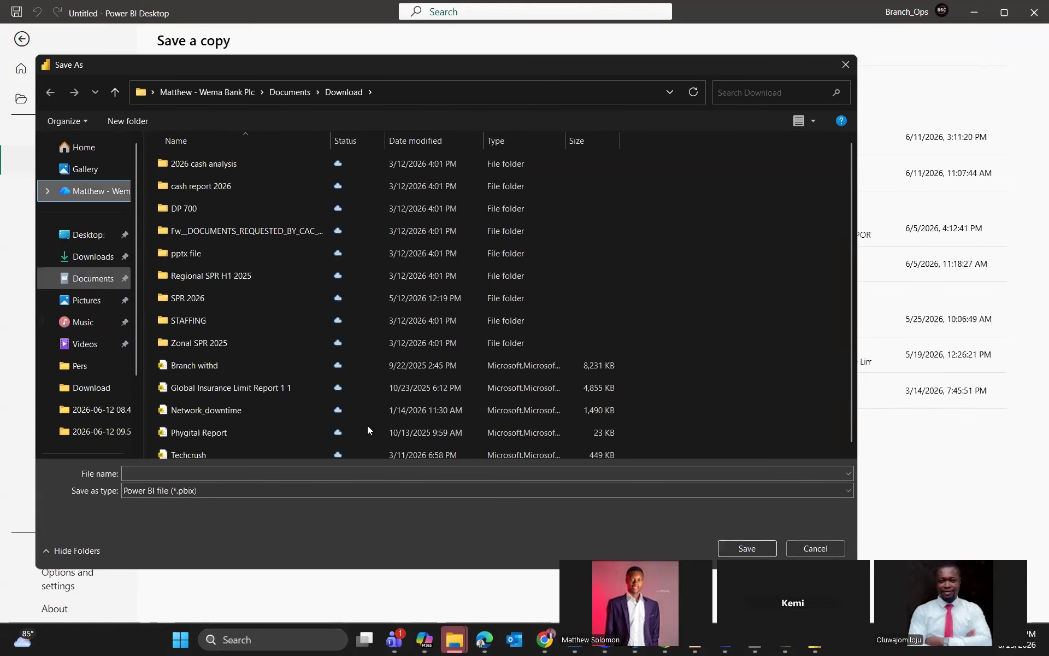
click(163, 497)
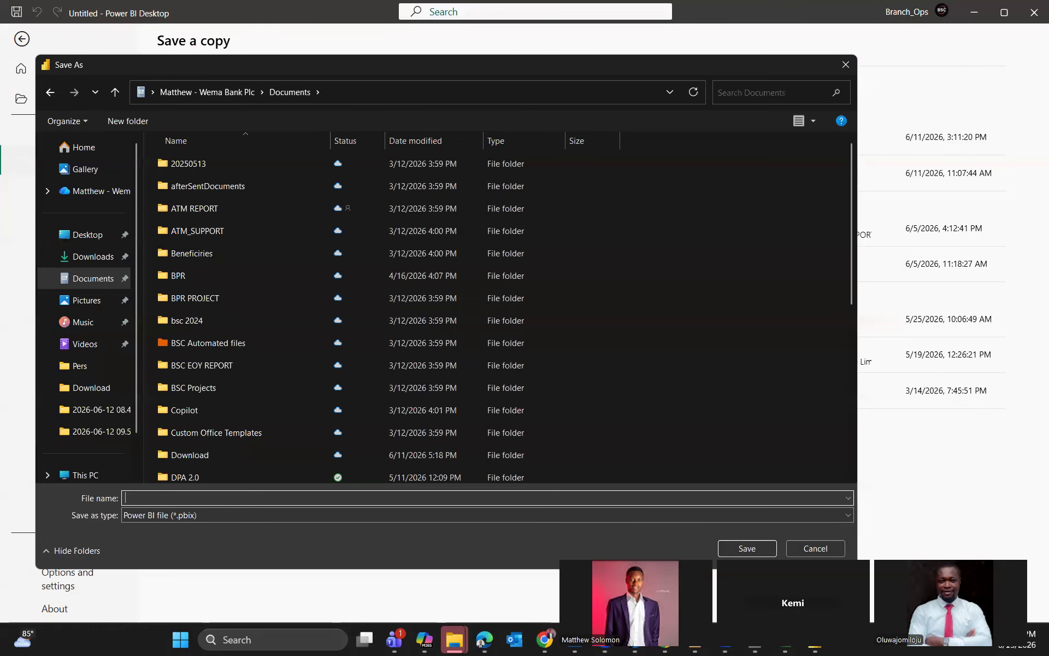
text(NEw folder)
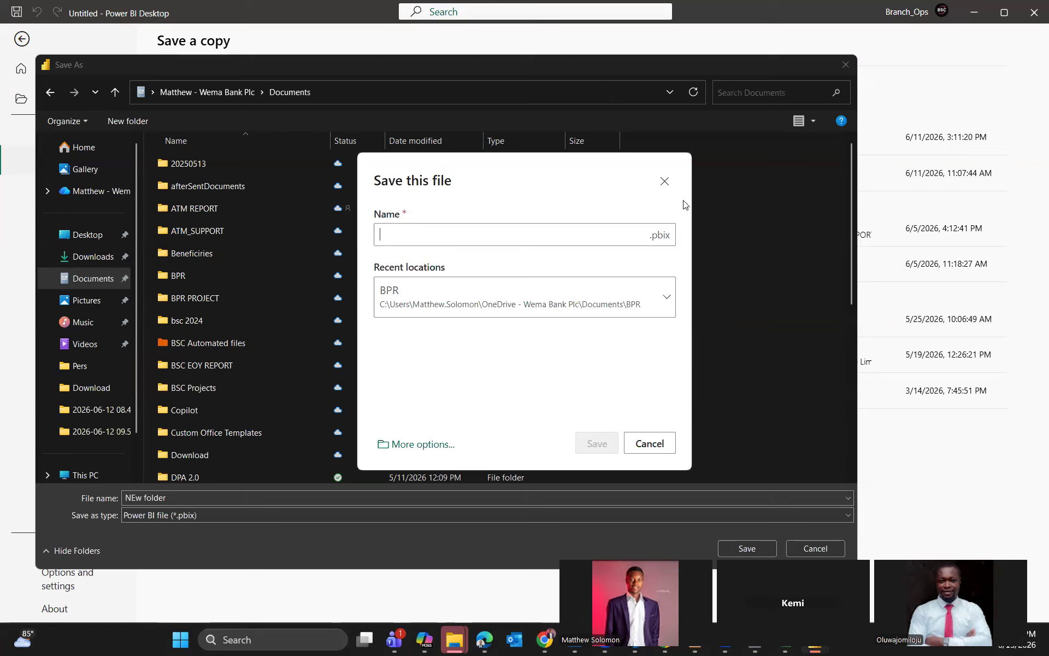
text(Ke)
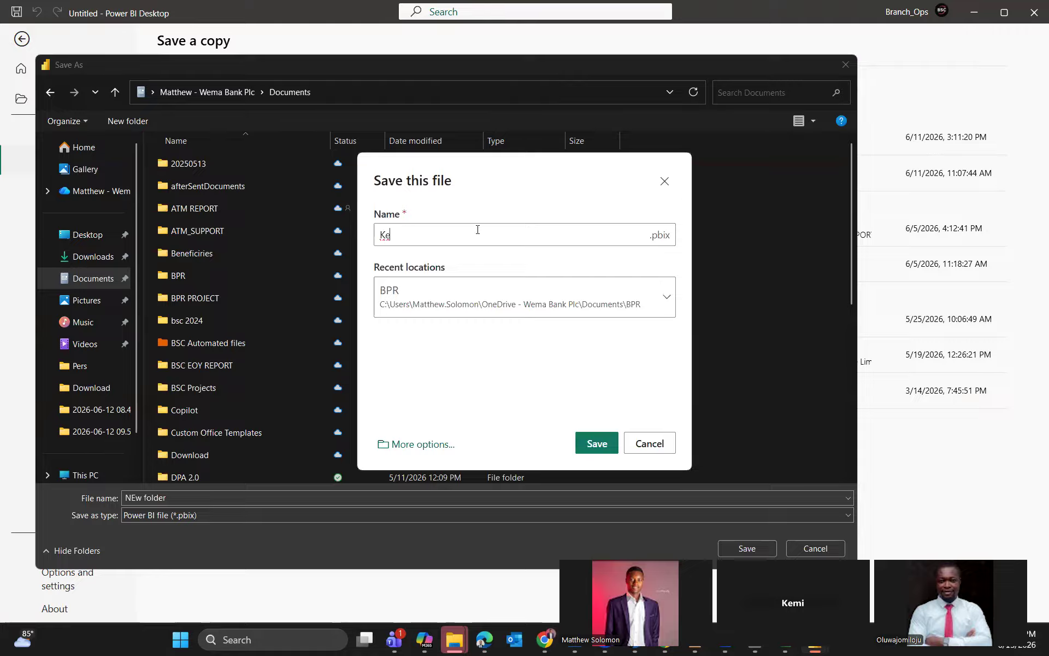
text(mi Data)
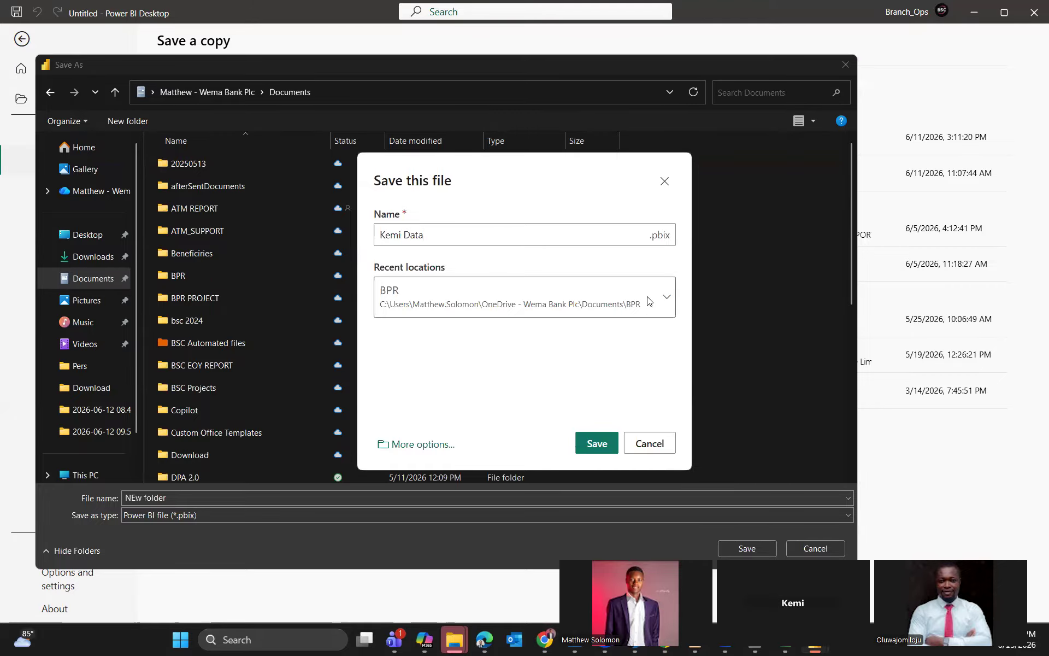
click(533, 293)
click(429, 448)
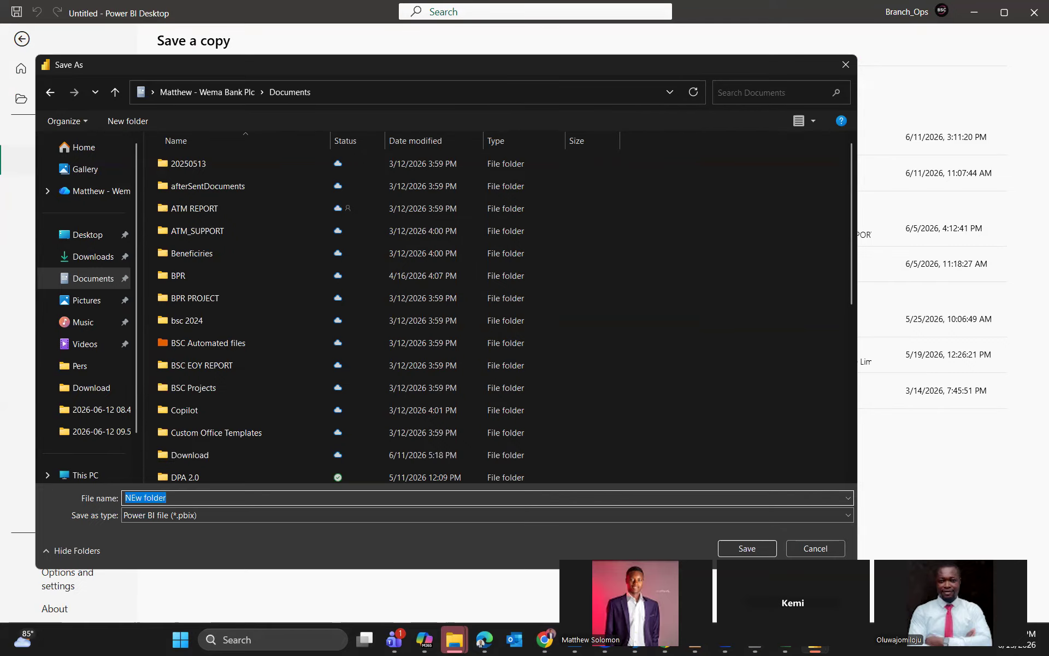
Save the report as a .pbix file named with the participant's first name in possessive form plus "Data", and return to the report page.
text(Kemi's)
text(Data)
click(101, 253)
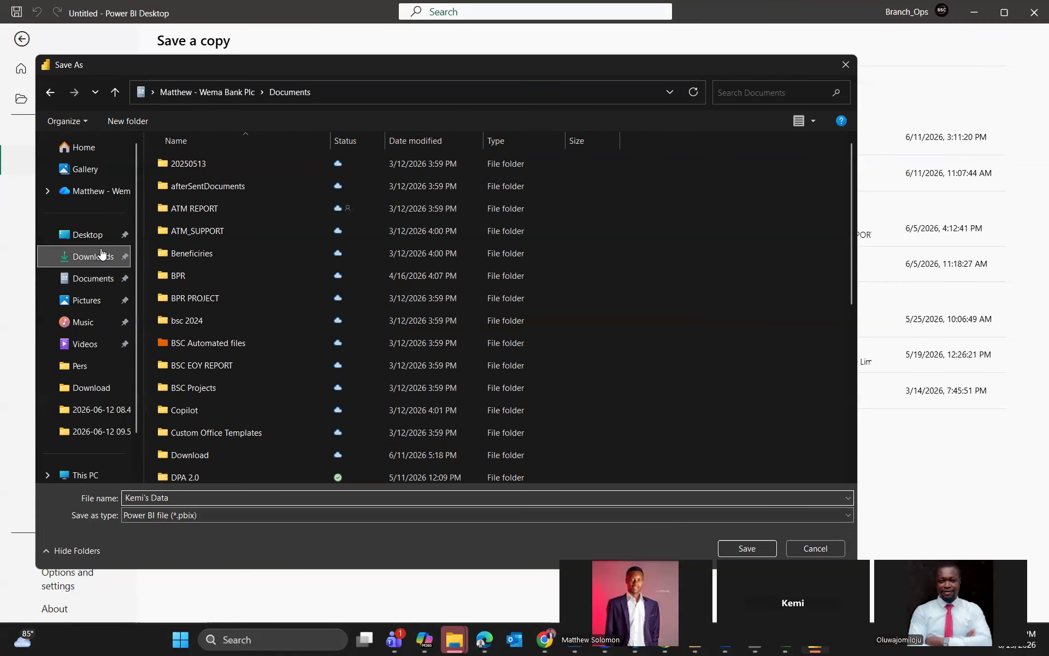
click(746, 548)
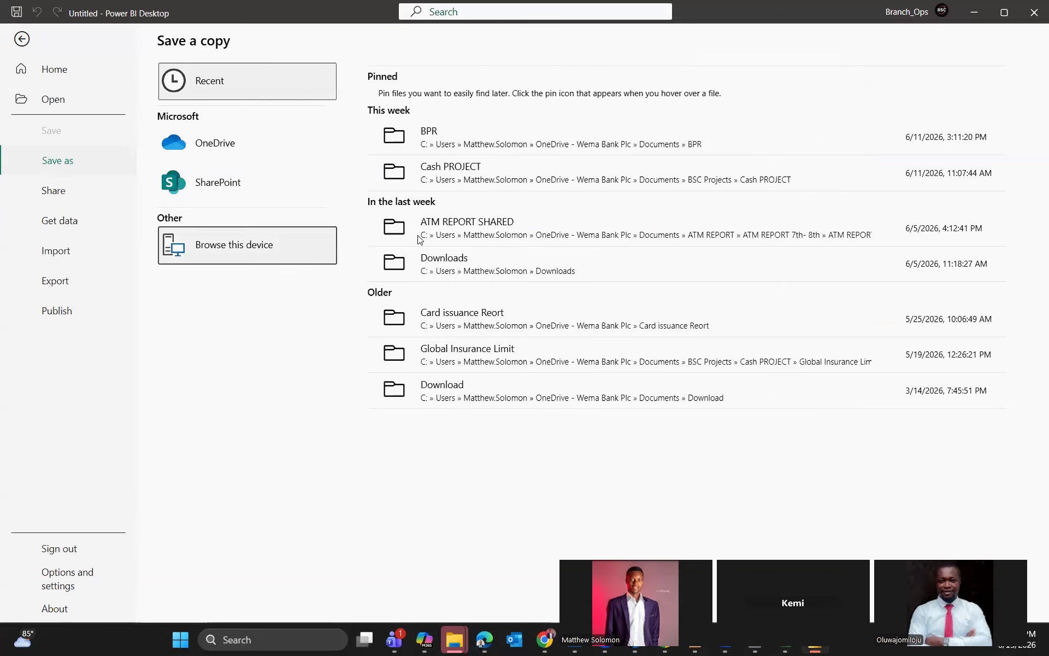
click(26, 67)
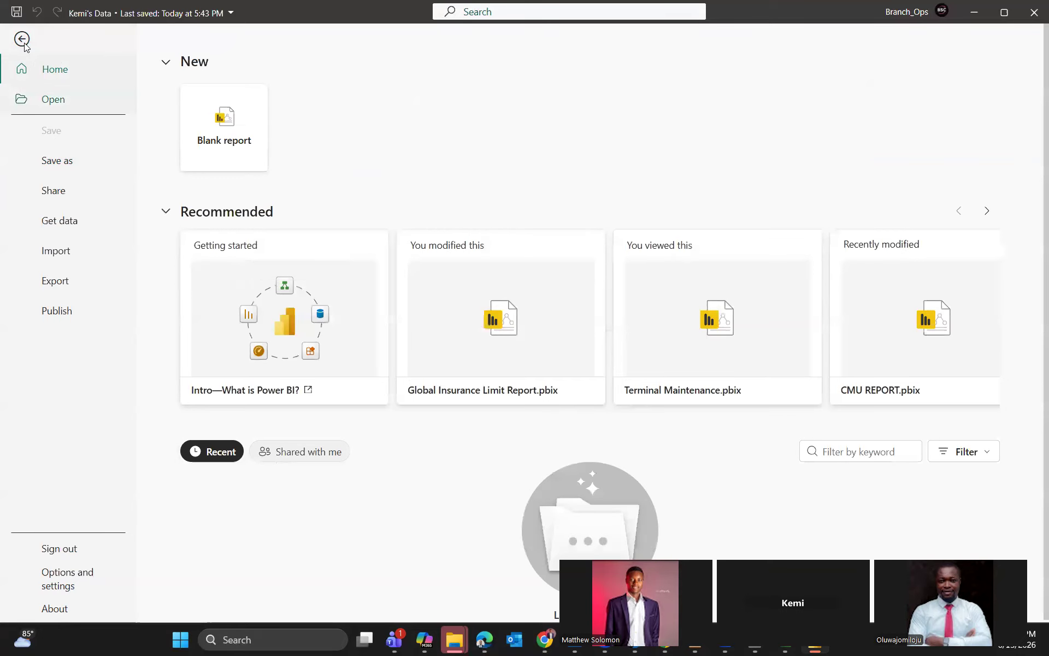
click(22, 40)
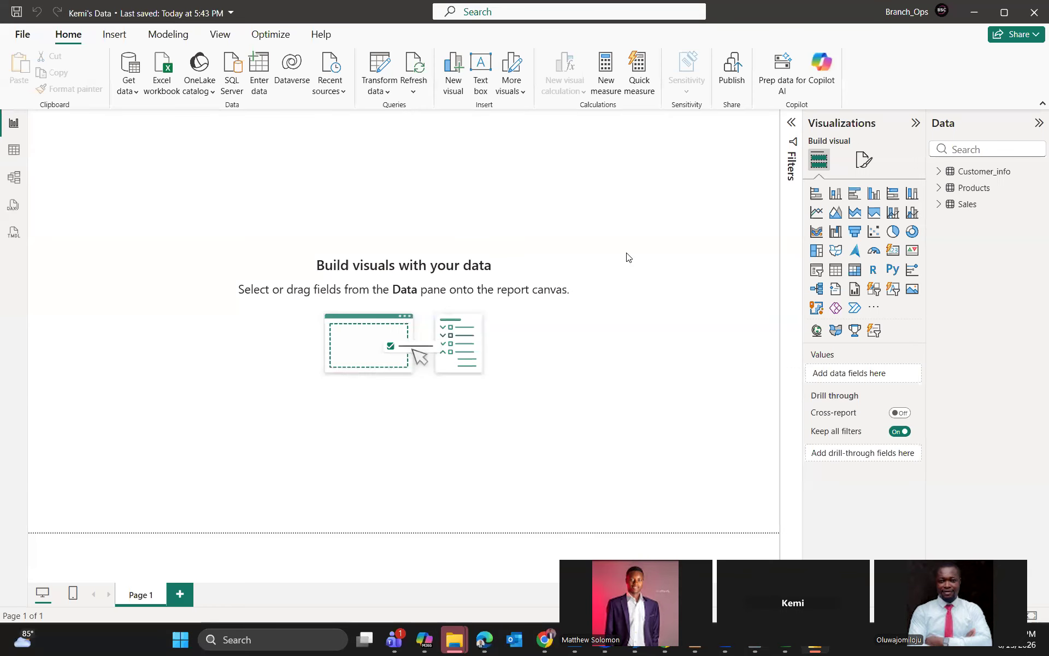